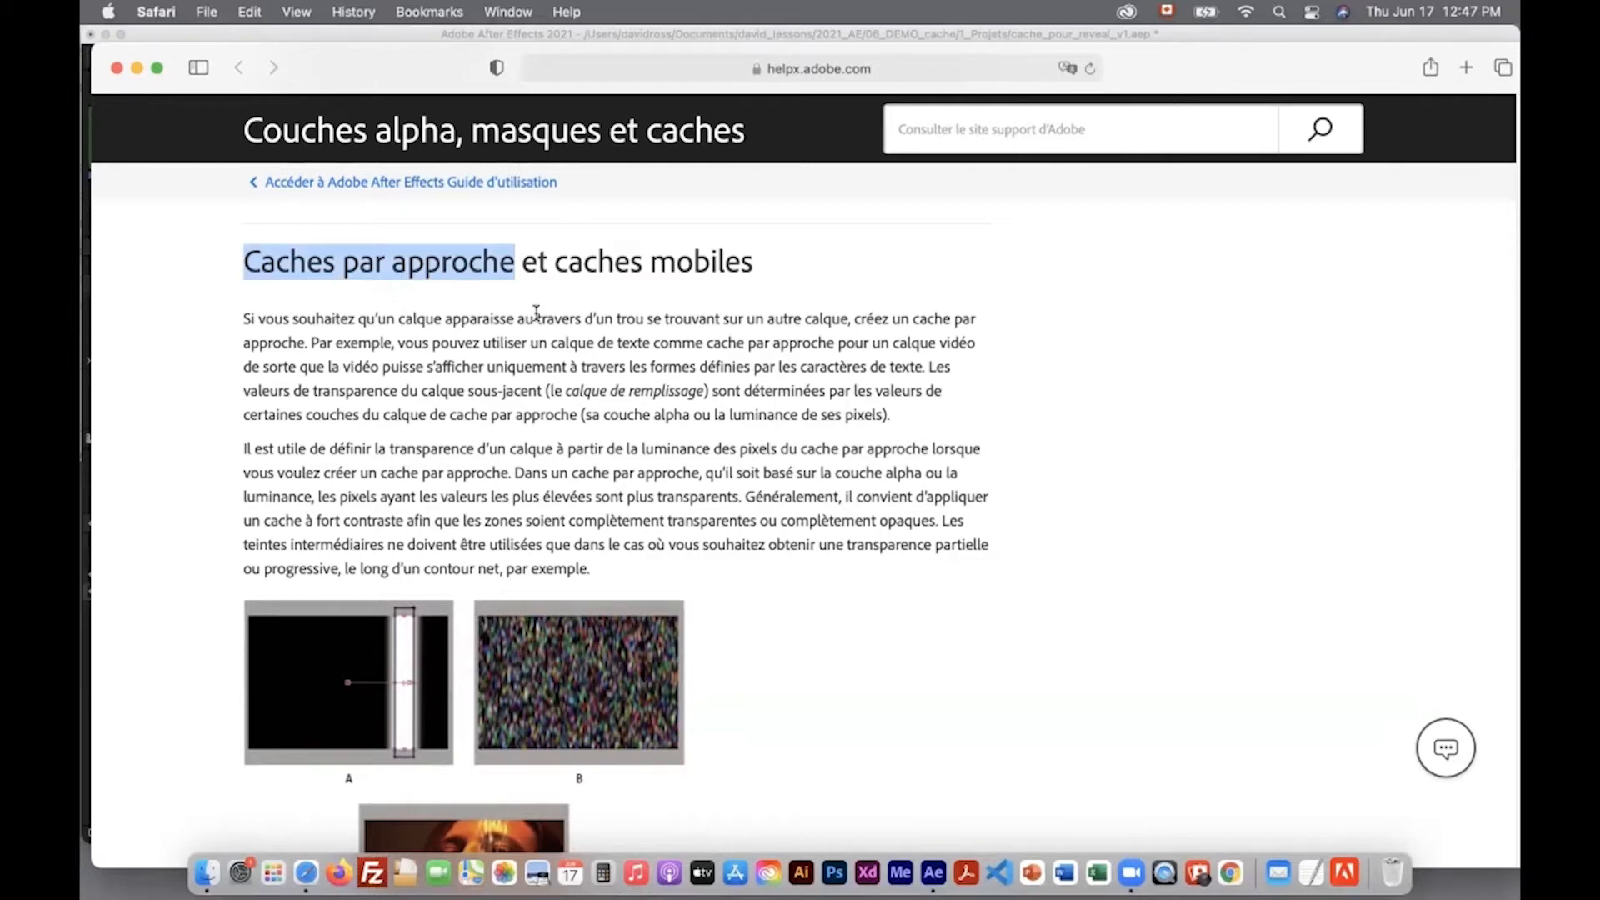
# Read the help section on converting a layer to a track matte, marking the Cache alpha and Cache par luminance options
pyautogui.scroll(-15, 633, 441)
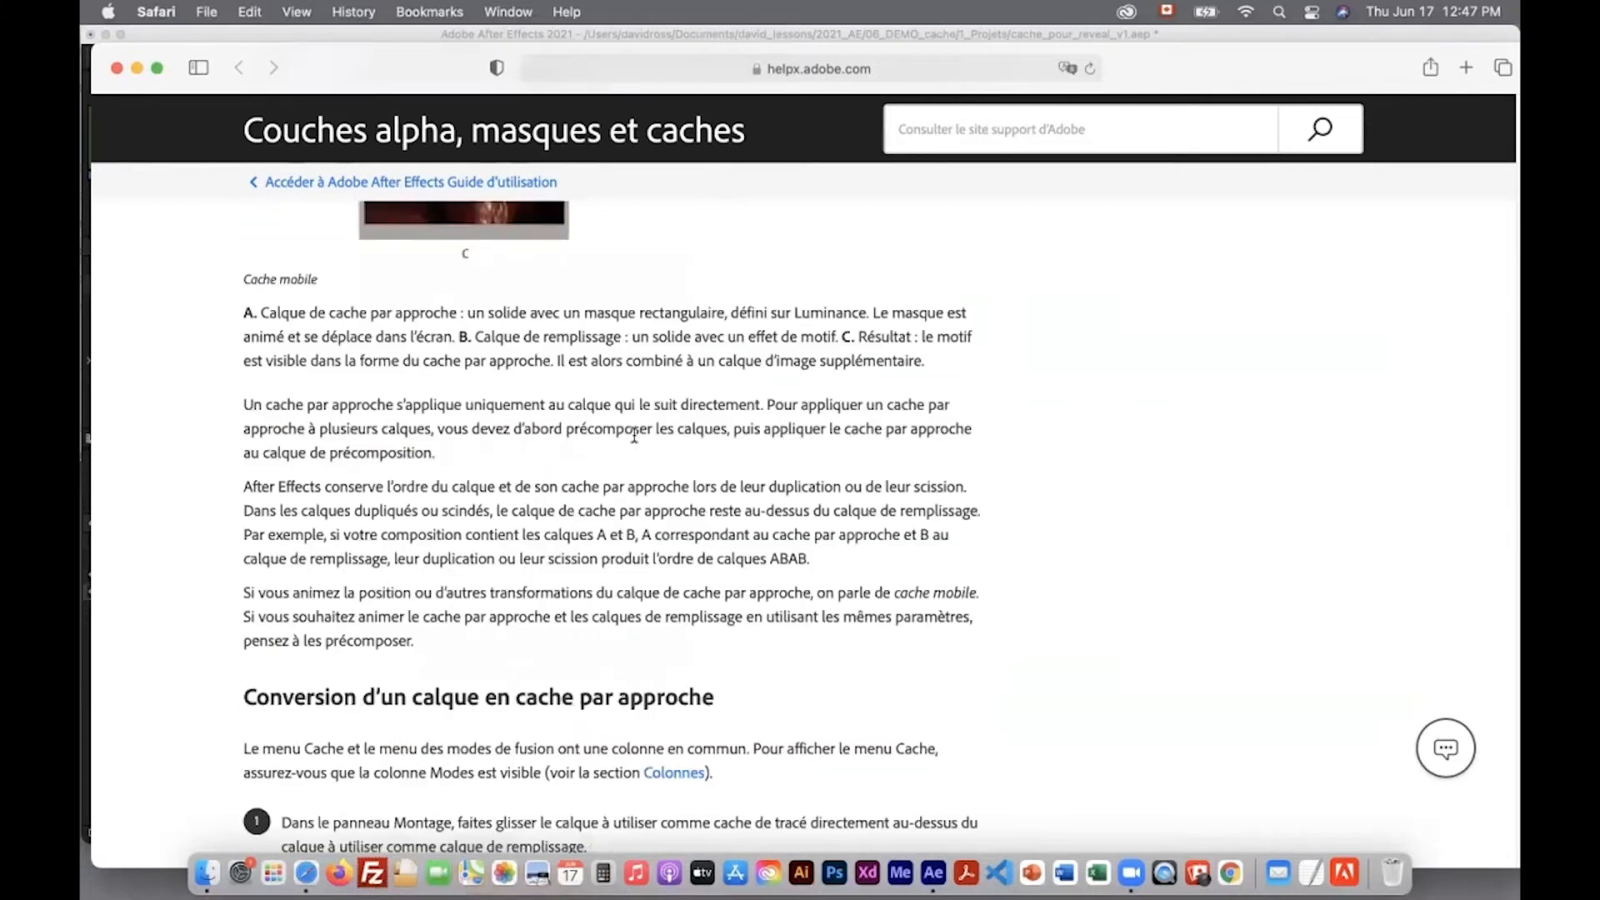
pyautogui.moveTo(282, 569); pyautogui.dragTo(364, 568)
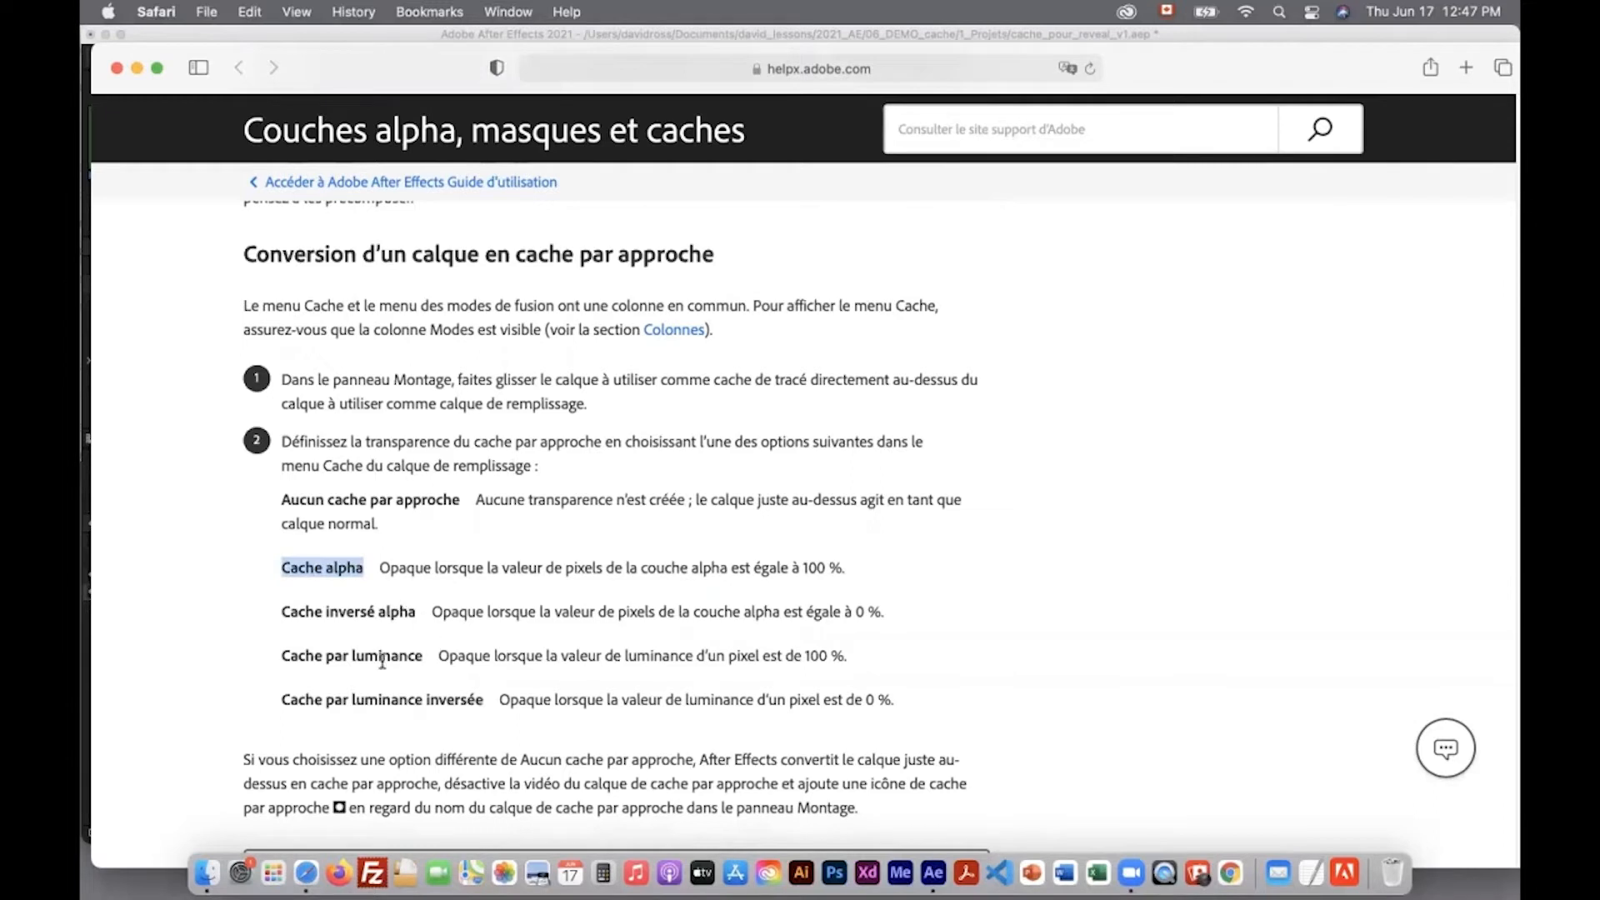
pyautogui.moveTo(281, 656); pyautogui.dragTo(424, 657)
pyautogui.moveTo(282, 569); pyautogui.dragTo(362, 570)
# Switch to After Effects and inspect the PIXELS text alone over the transparency grid by temporarily hiding the video-2.mp4 layer
pyautogui.click(393, 31)
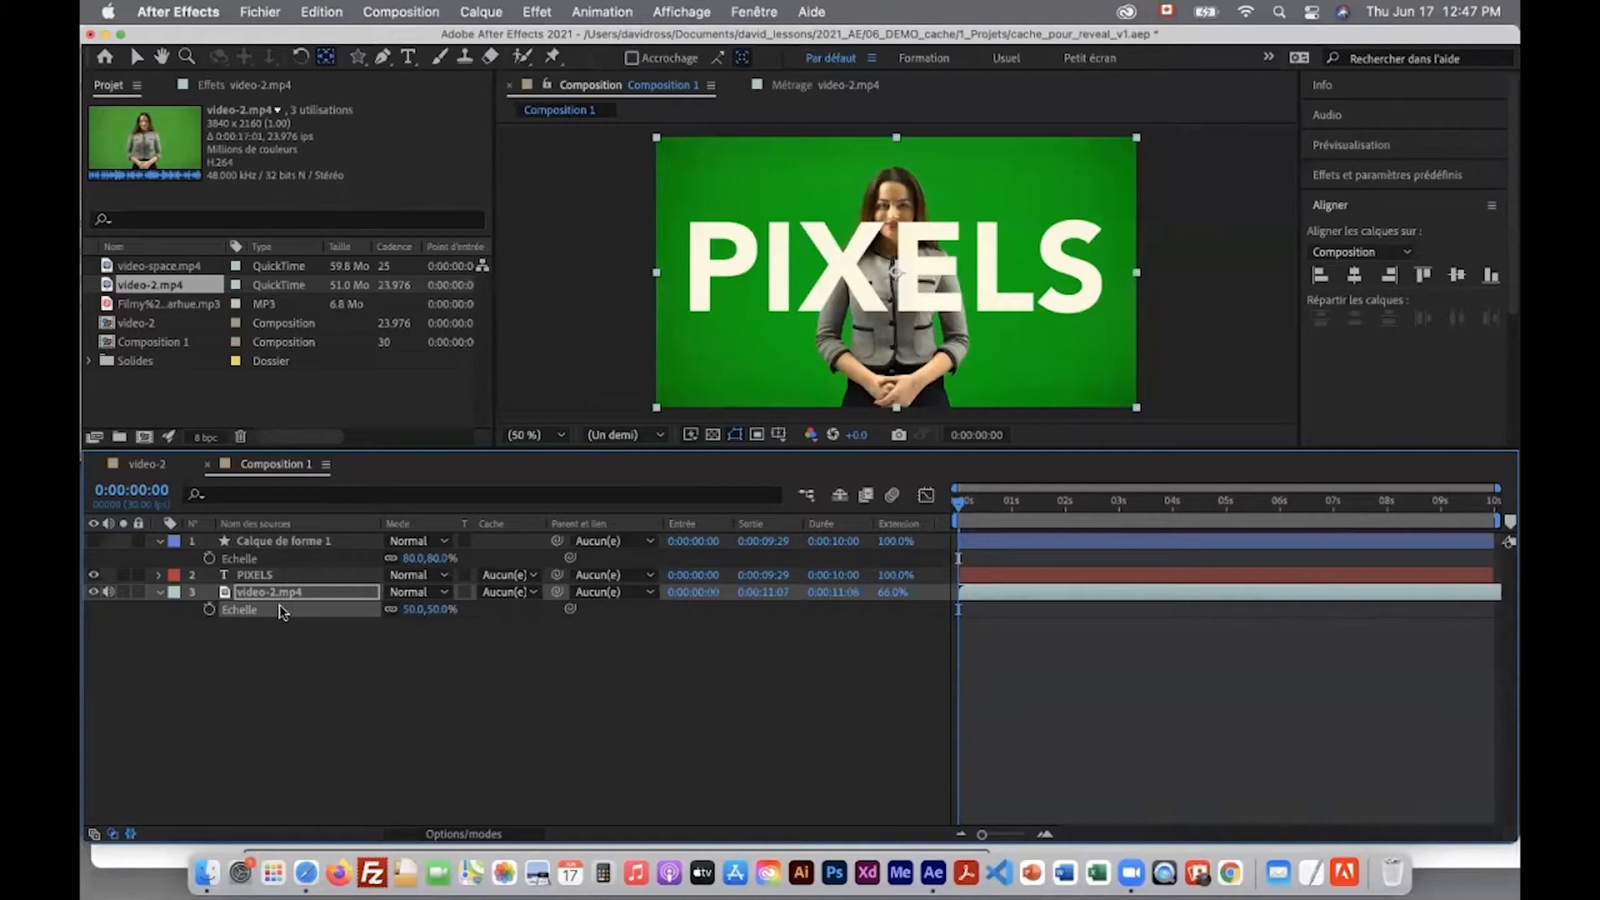
pyautogui.click(95, 575)
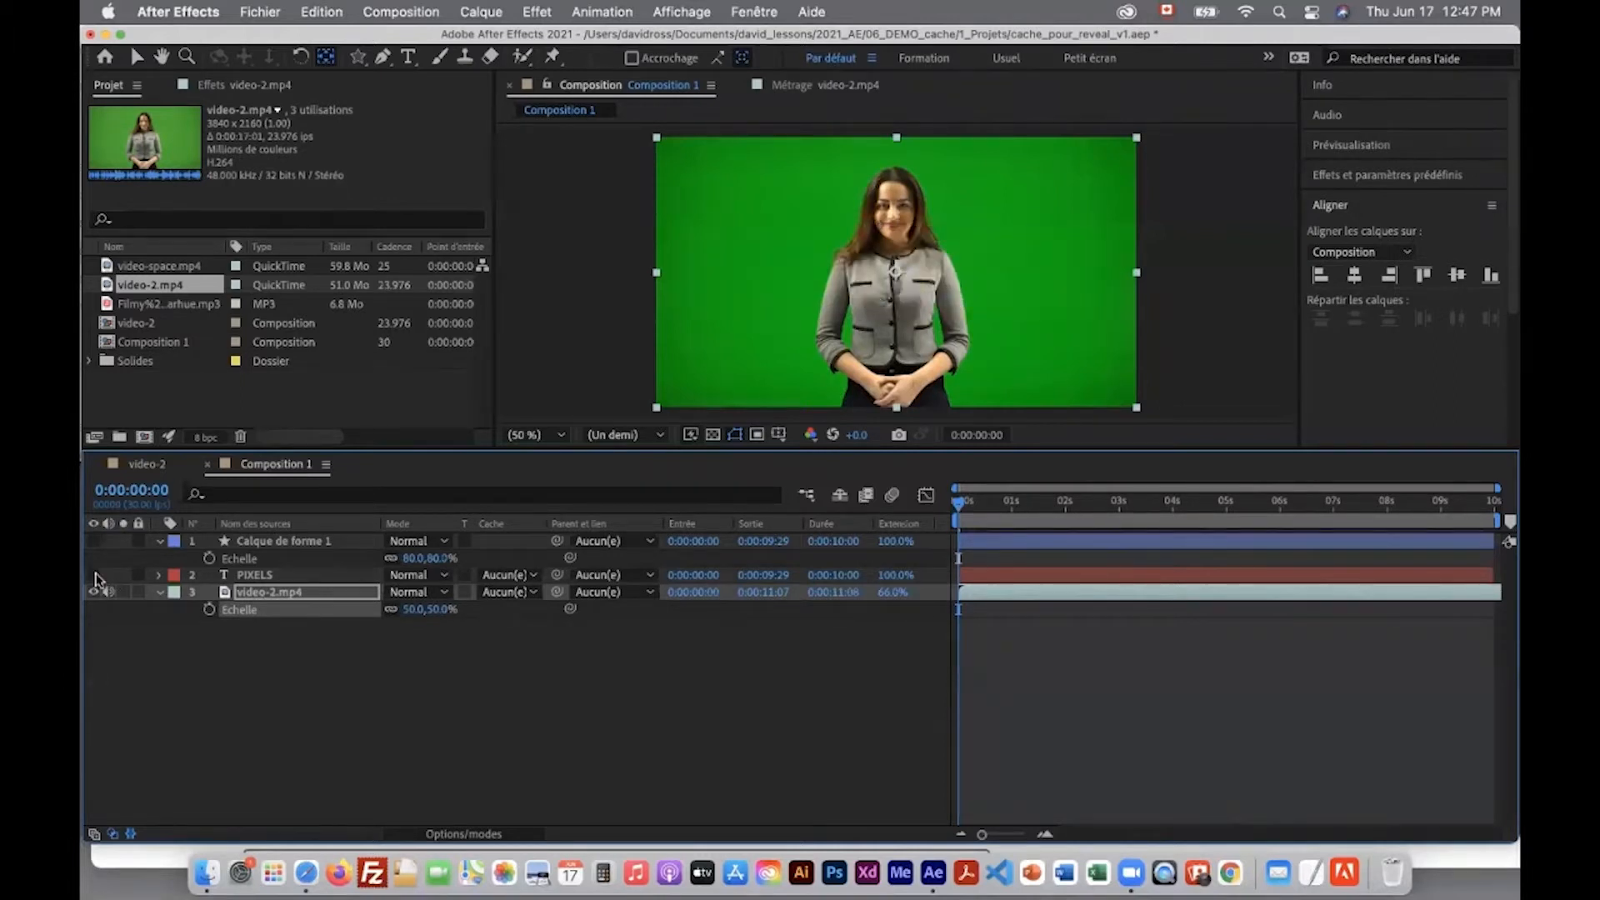
pyautogui.click(94, 575)
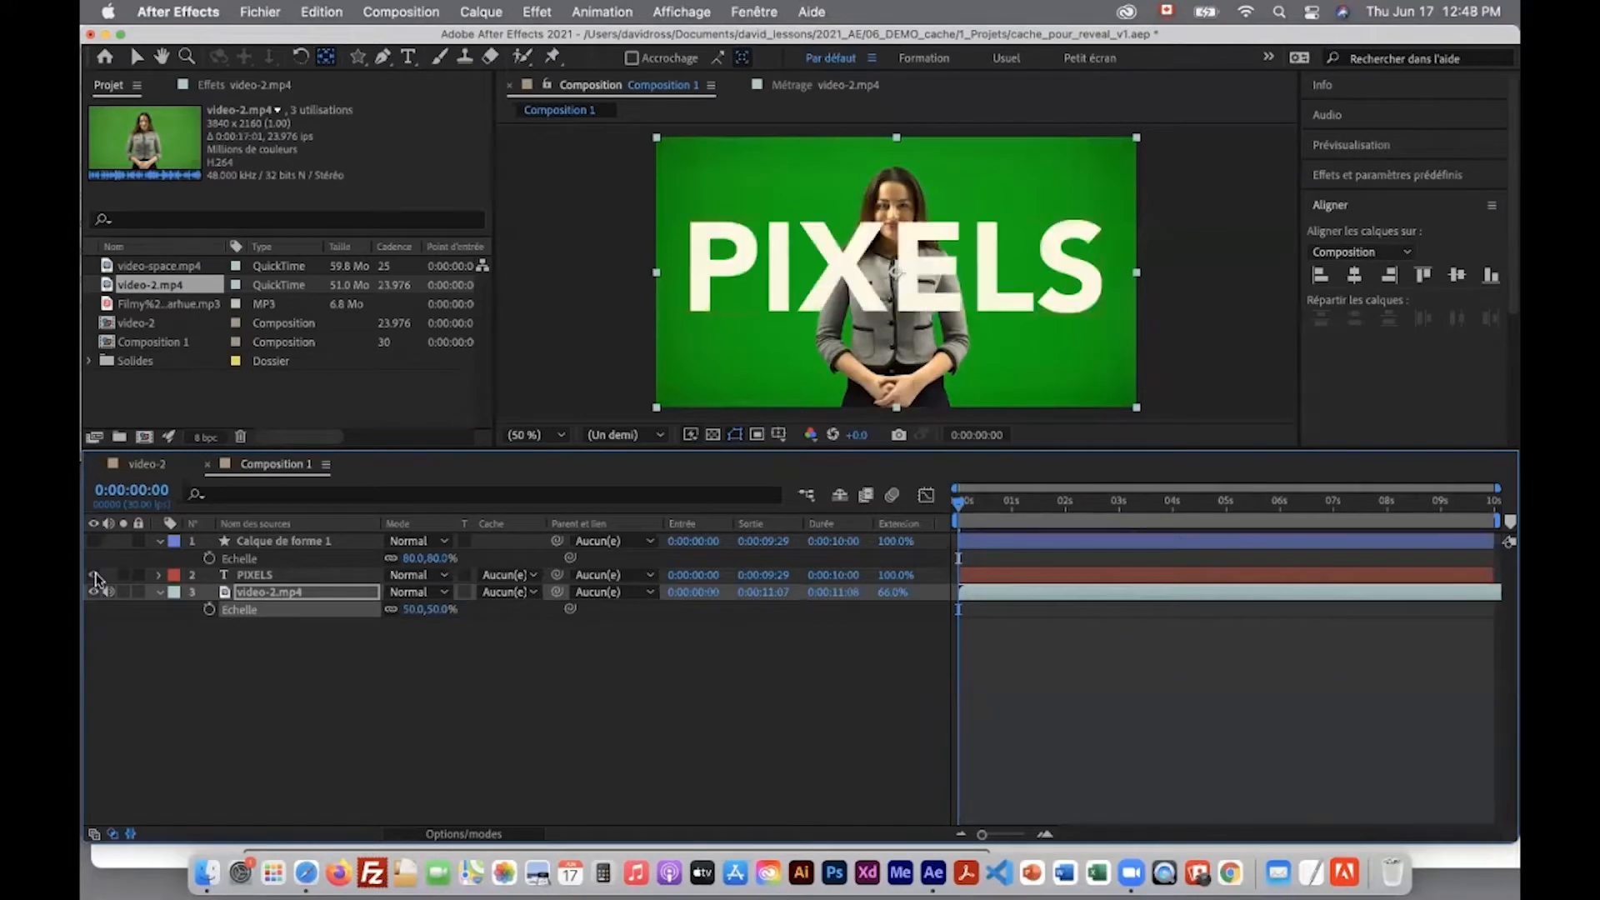
pyautogui.click(282, 576)
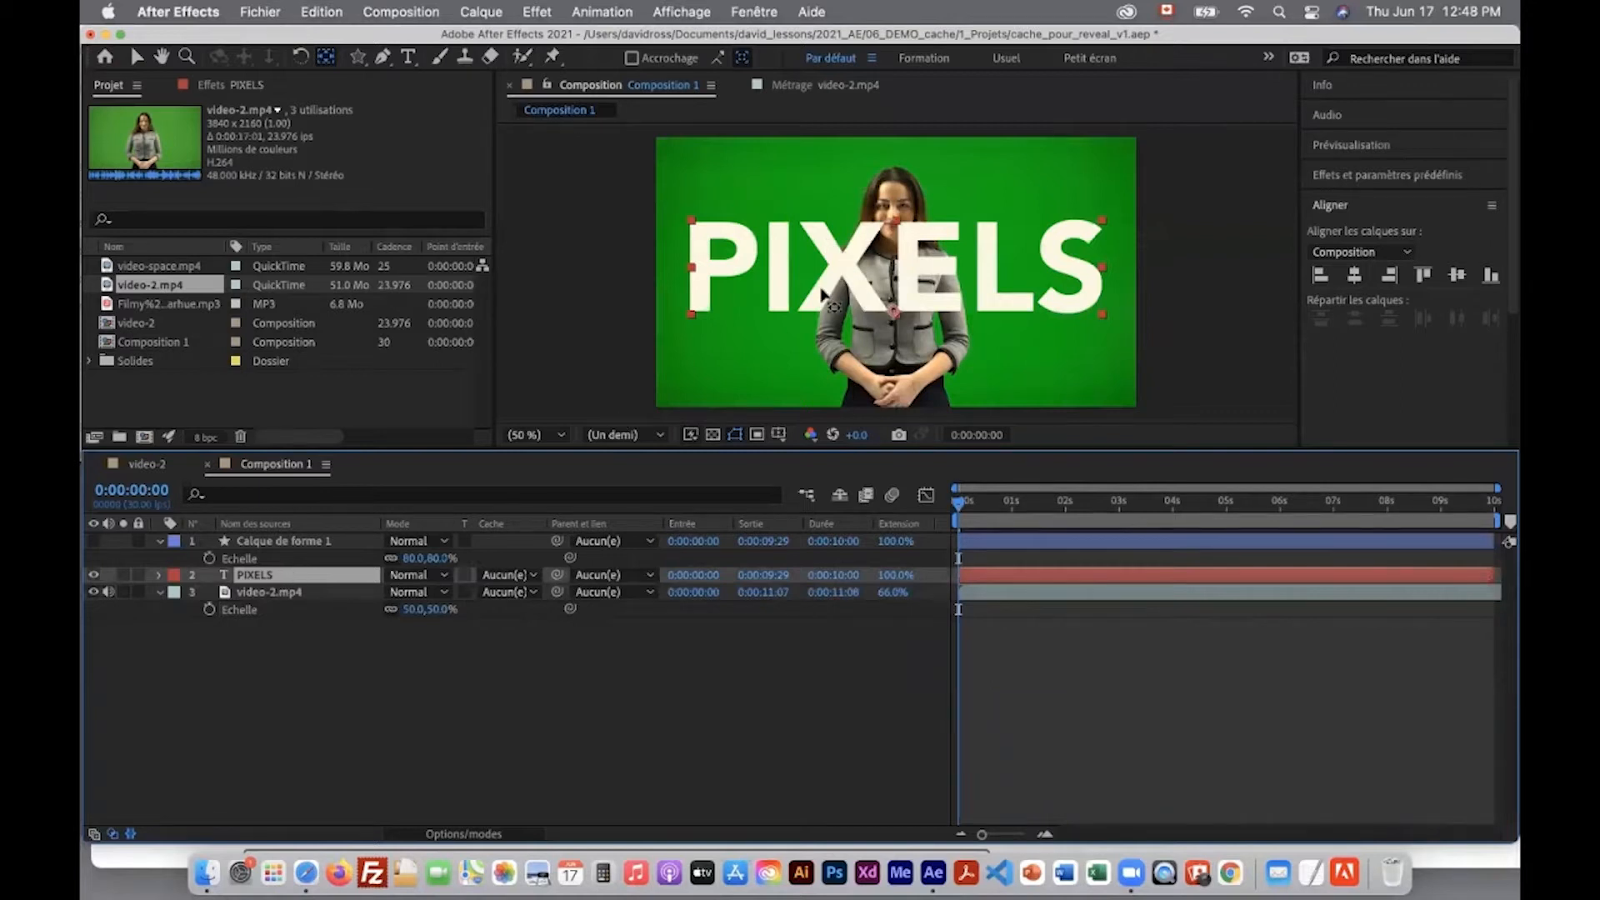
pyautogui.click(93, 591)
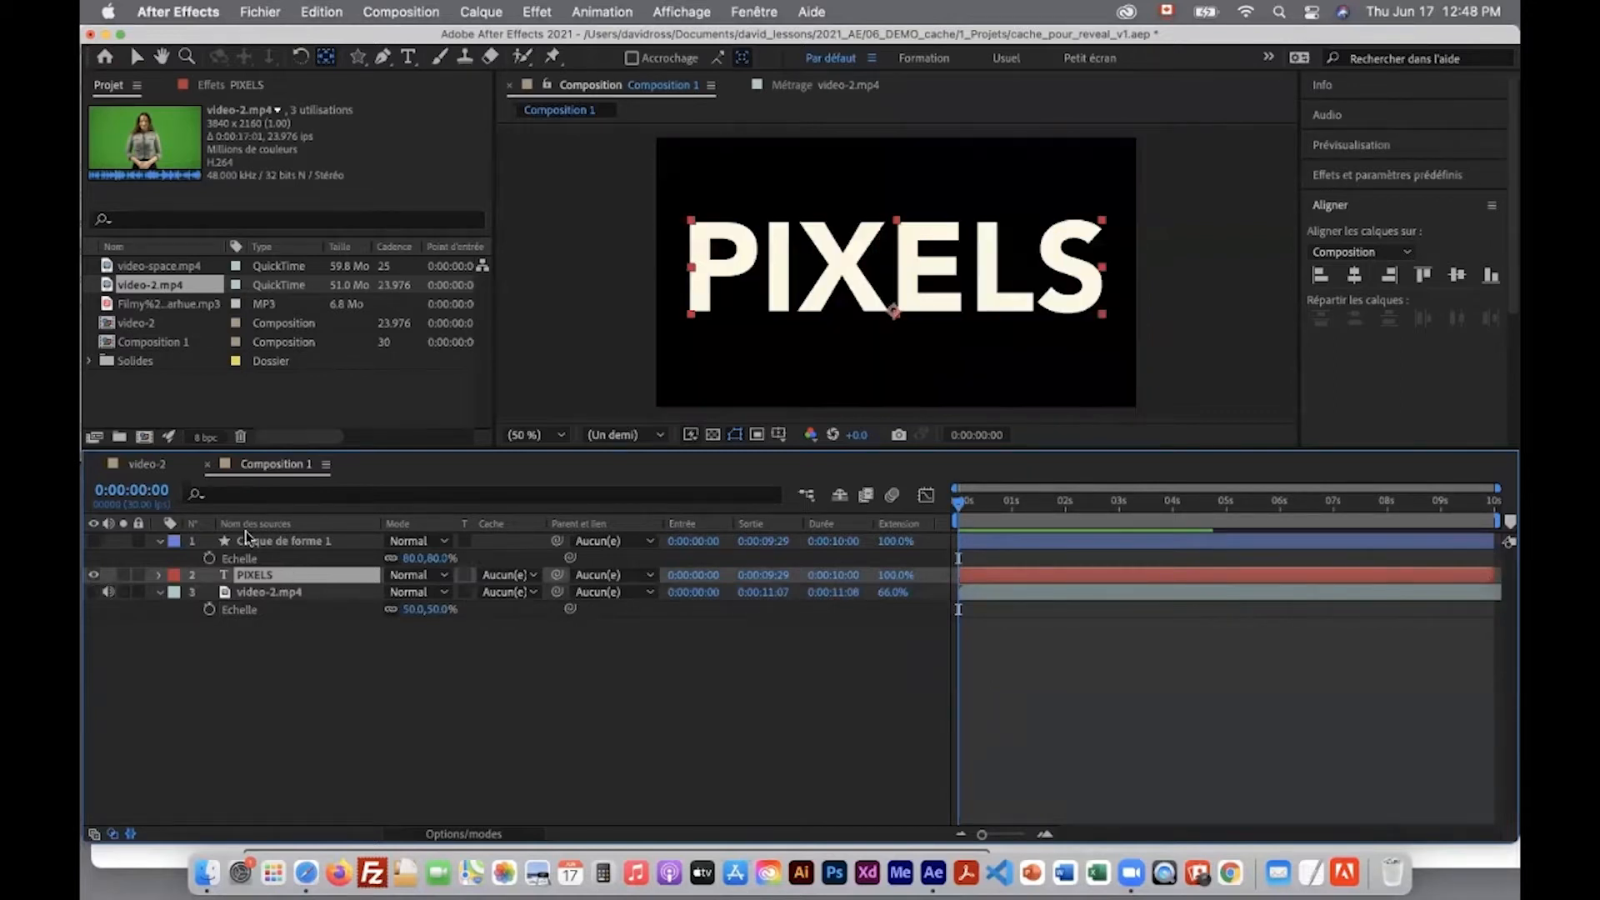
pyautogui.click(713, 436)
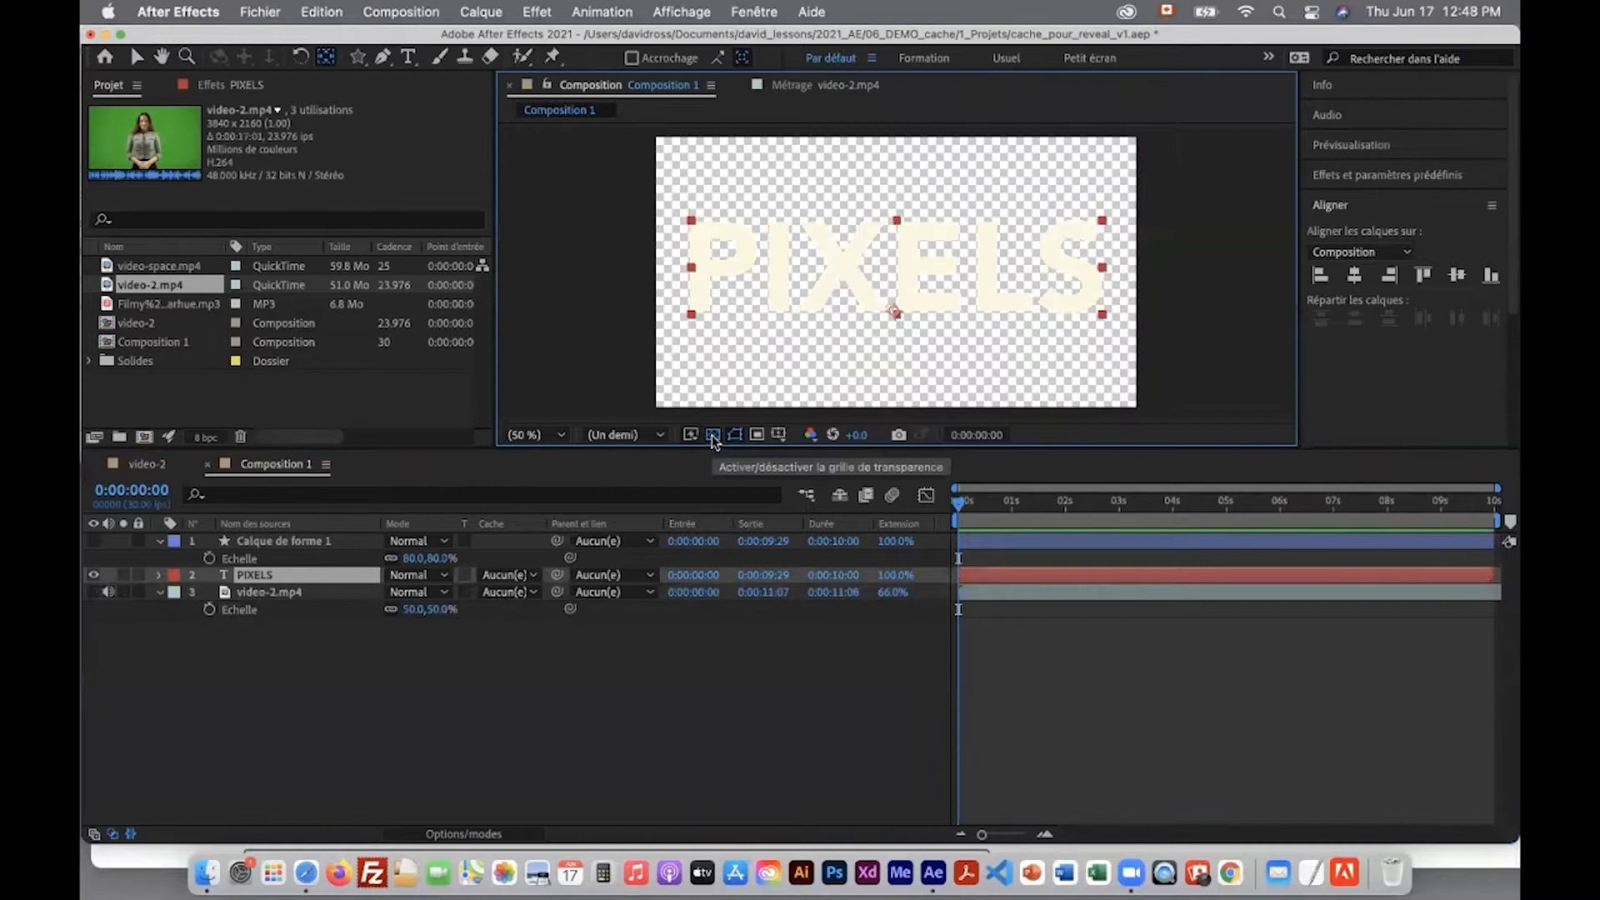
pyautogui.click(714, 436)
pyautogui.click(93, 592)
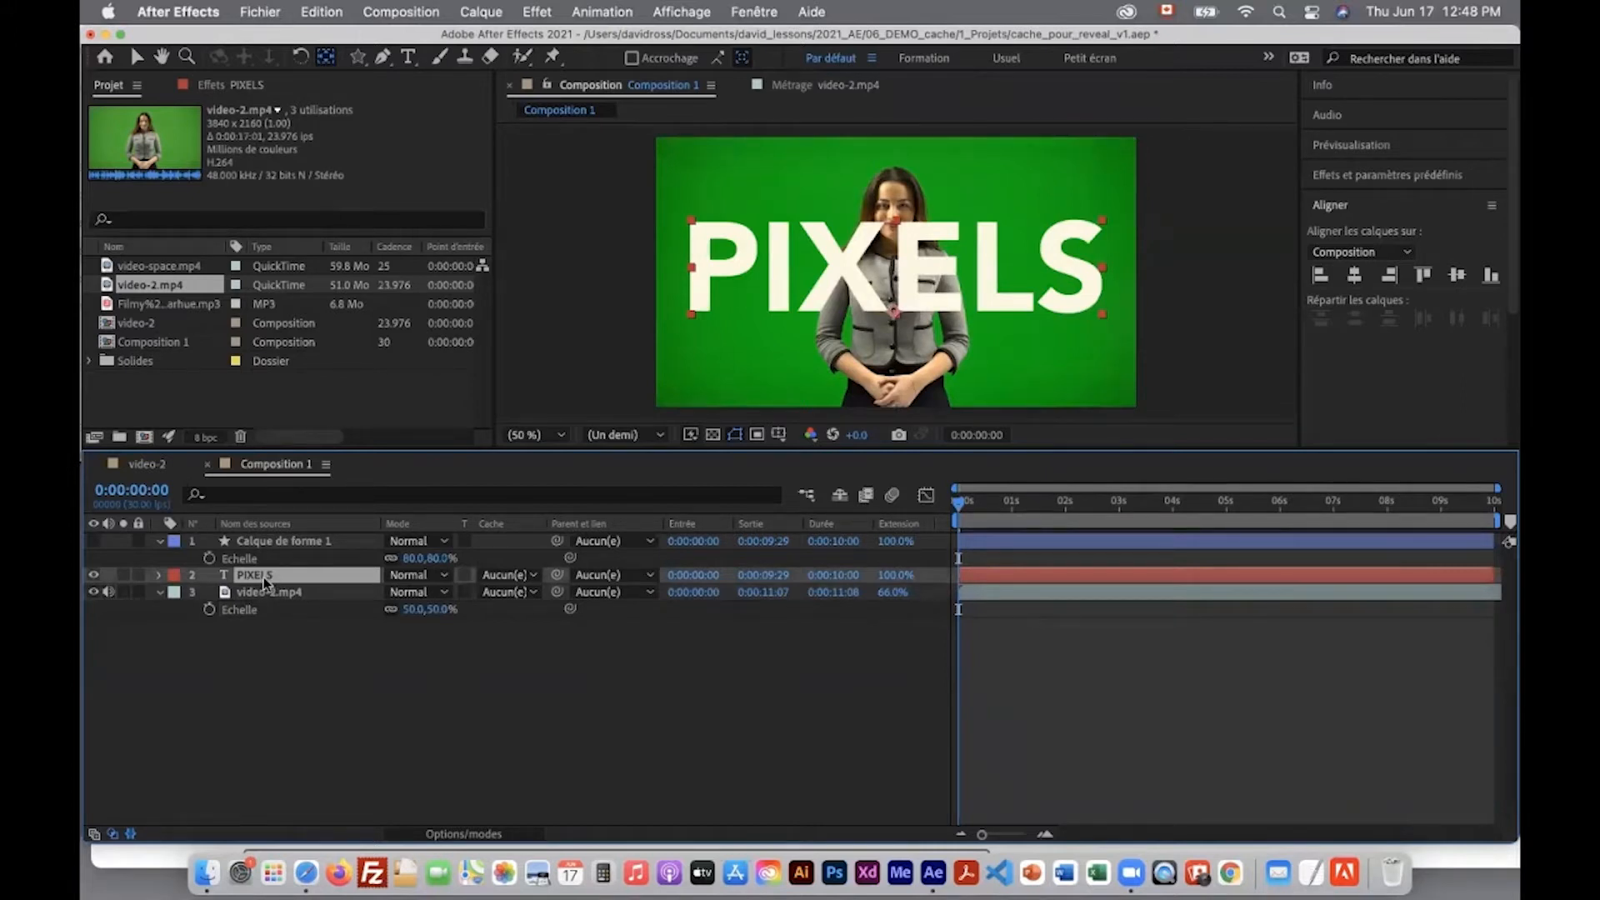
# Set the track matte of the video-2.mp4 layer to Alpha PIXELS
pyautogui.click(342, 593)
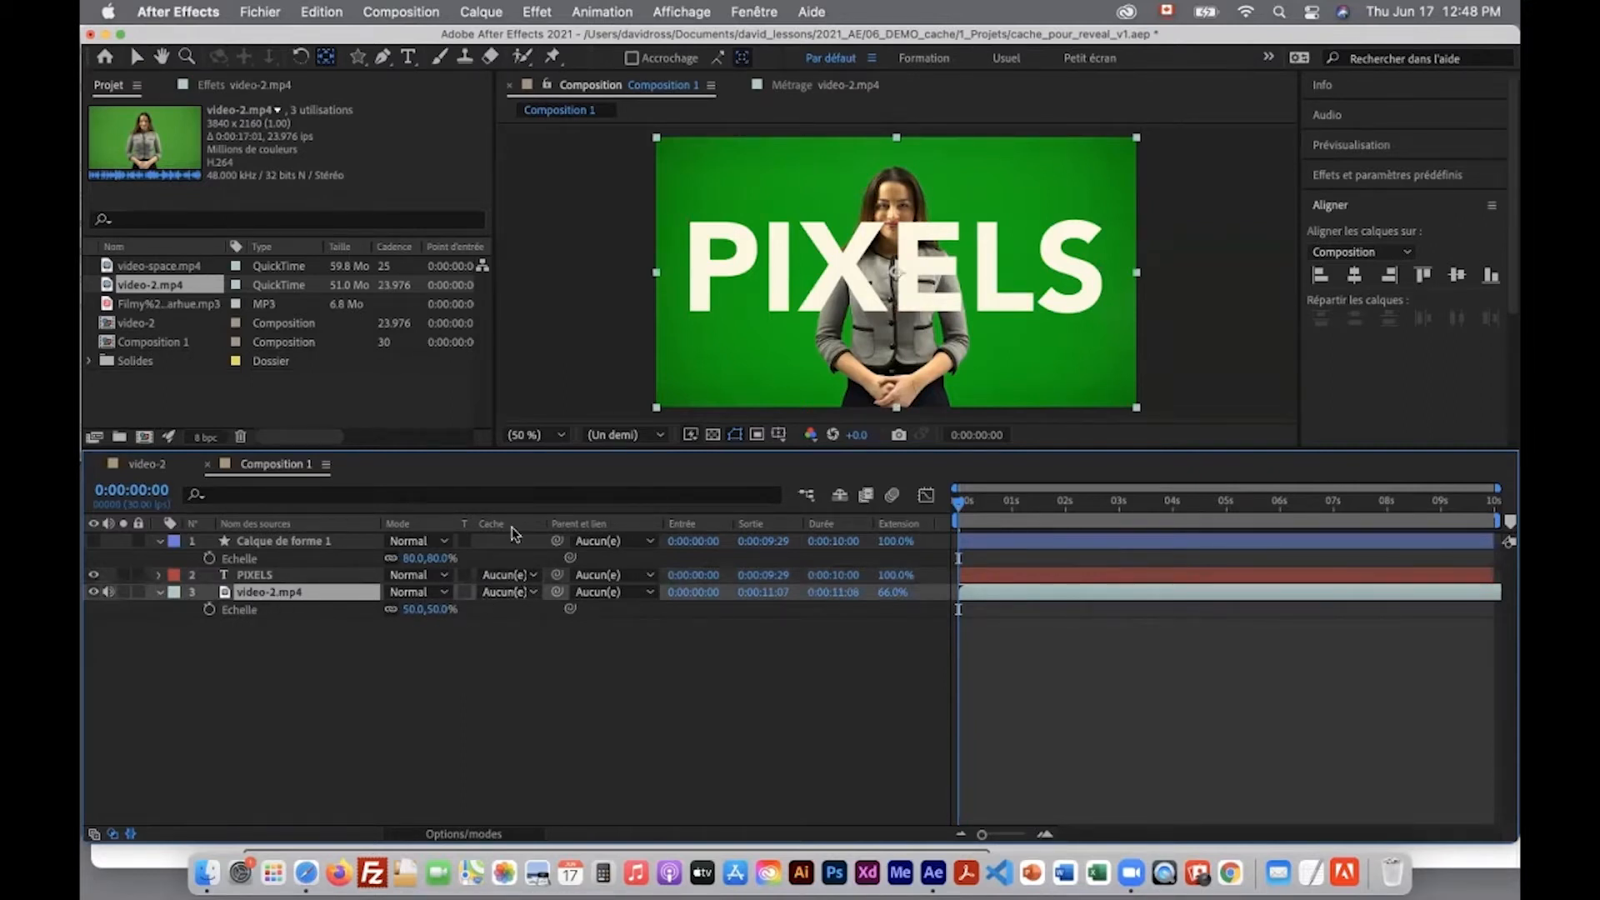
pyautogui.click(514, 597)
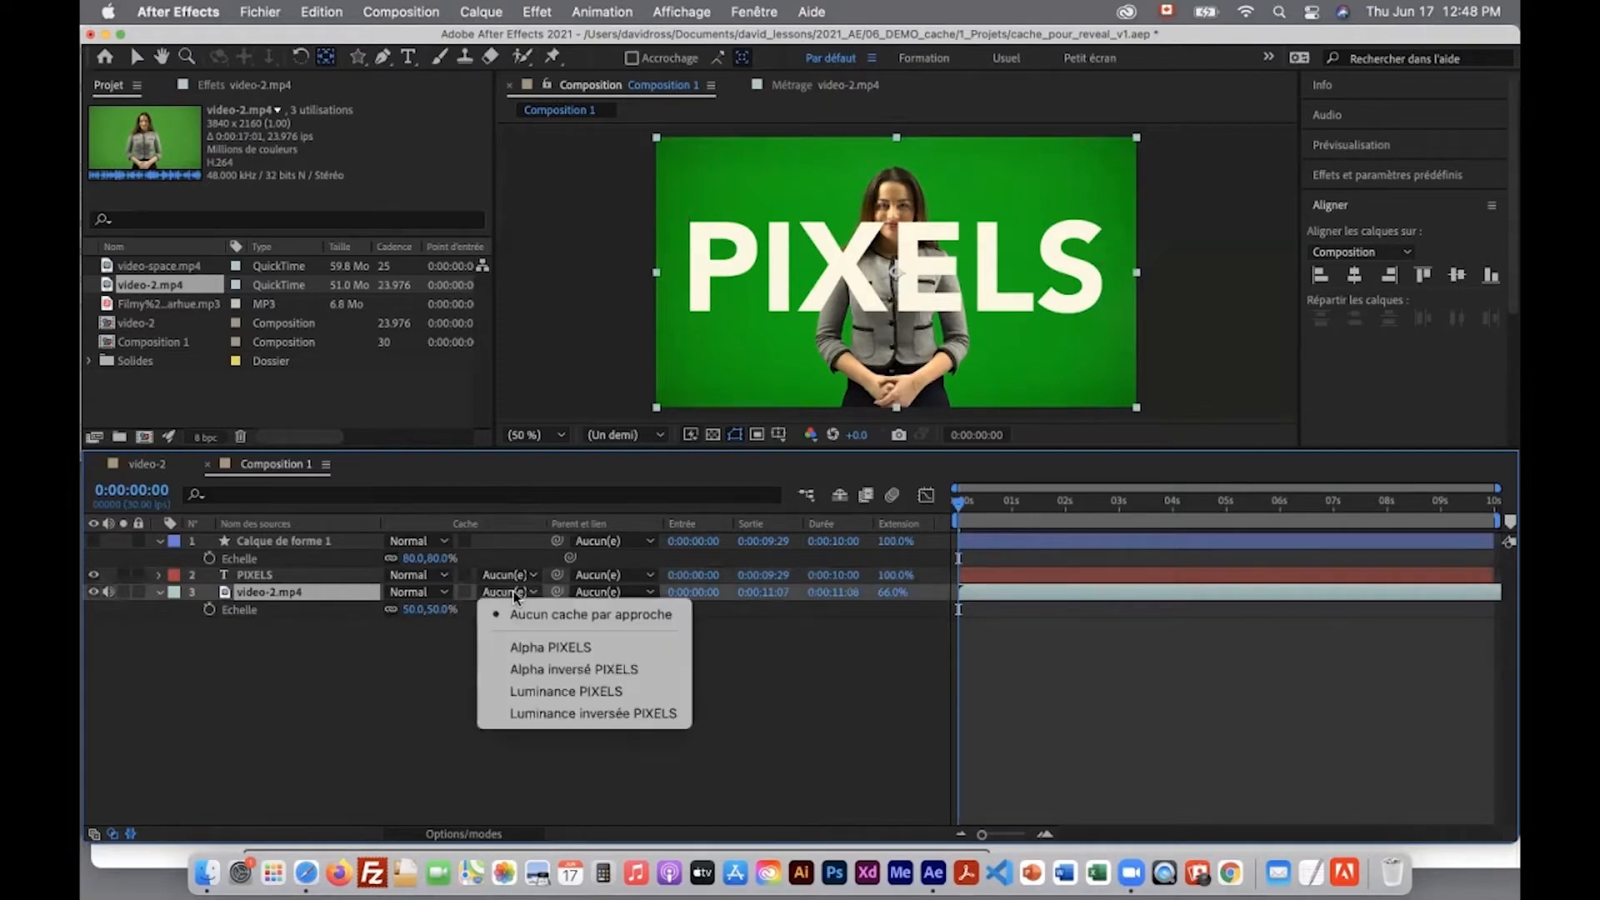
pyautogui.click(542, 648)
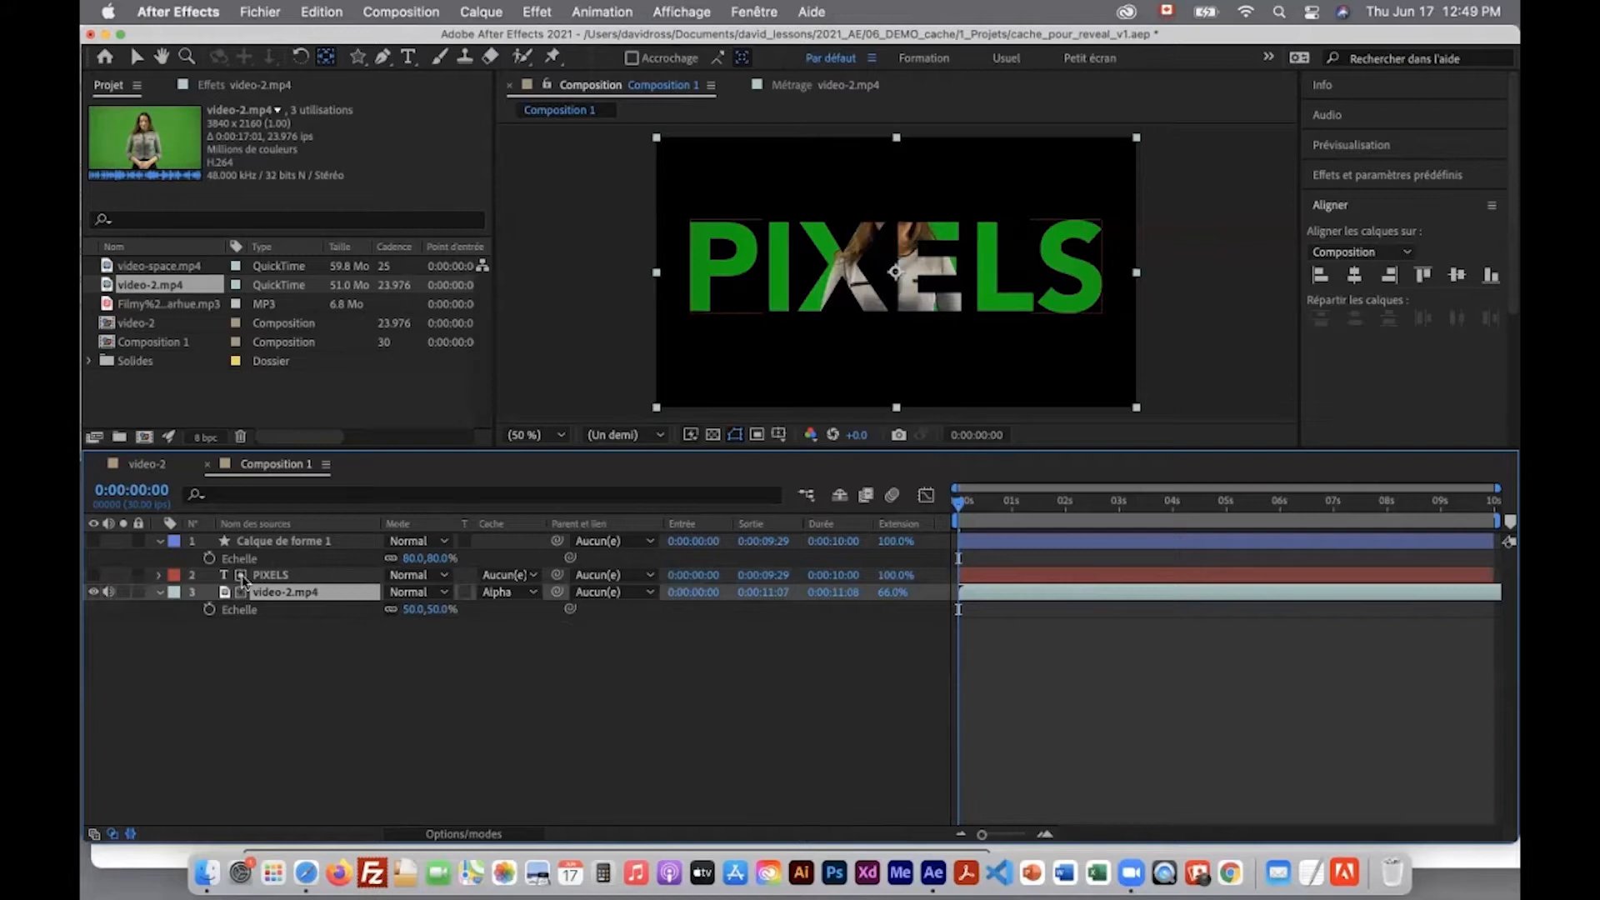
# Place video-2.mp4 above the hidden PIXELS layer and set its track matte to Alpha Calque de forme 1, the star shape
pyautogui.moveTo(240, 581); pyautogui.dragTo(242, 606)
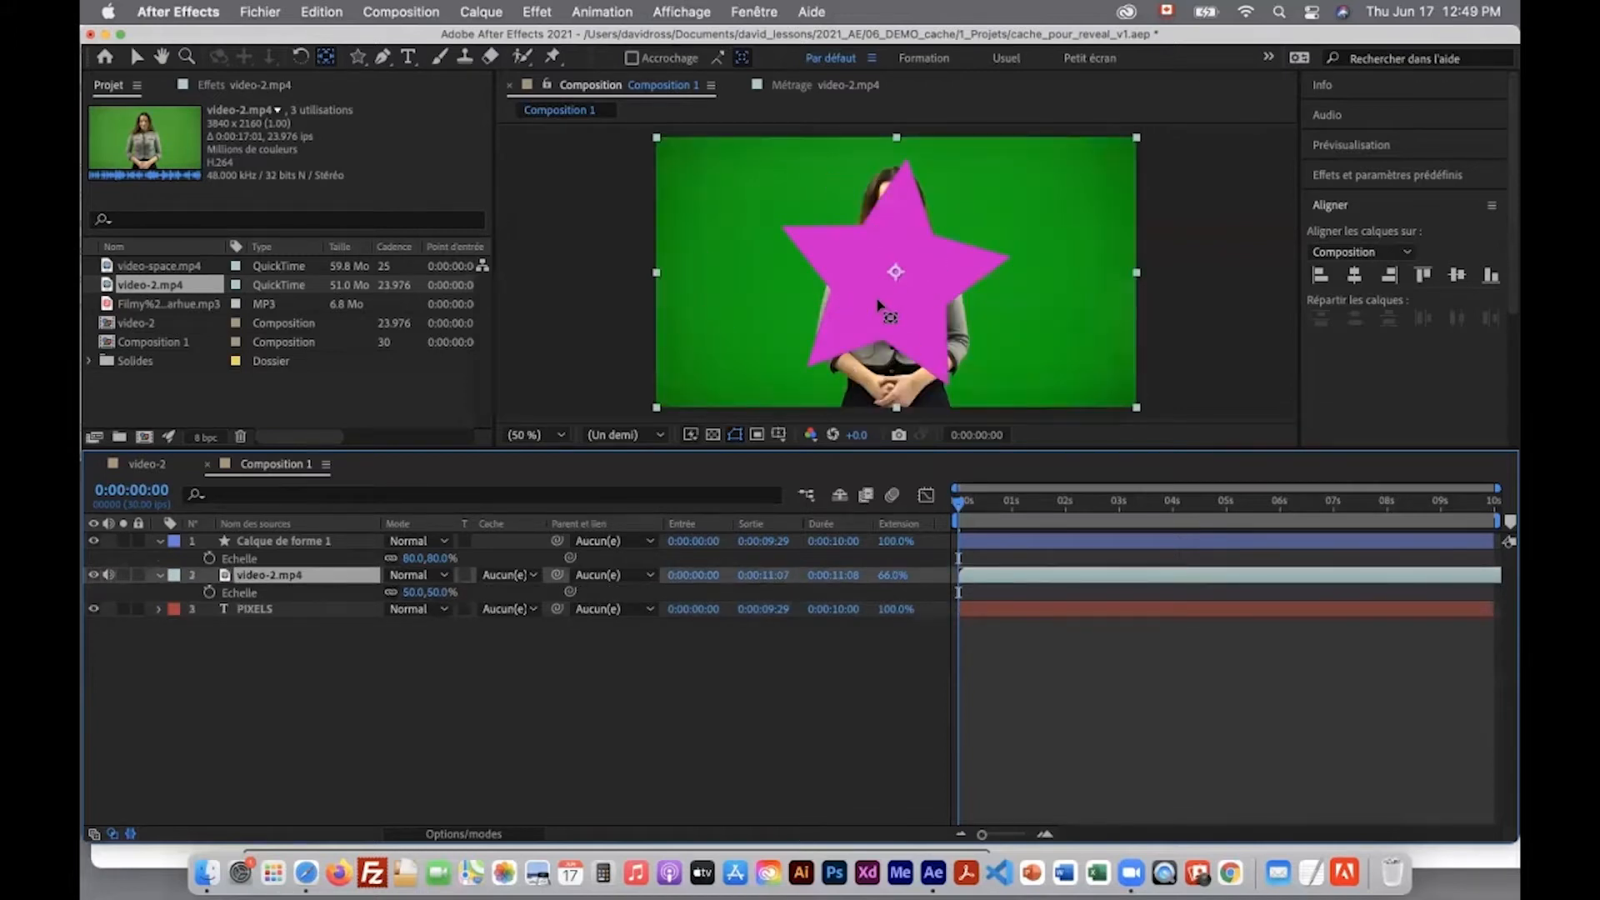
pyautogui.click(136, 56)
pyautogui.click(93, 608)
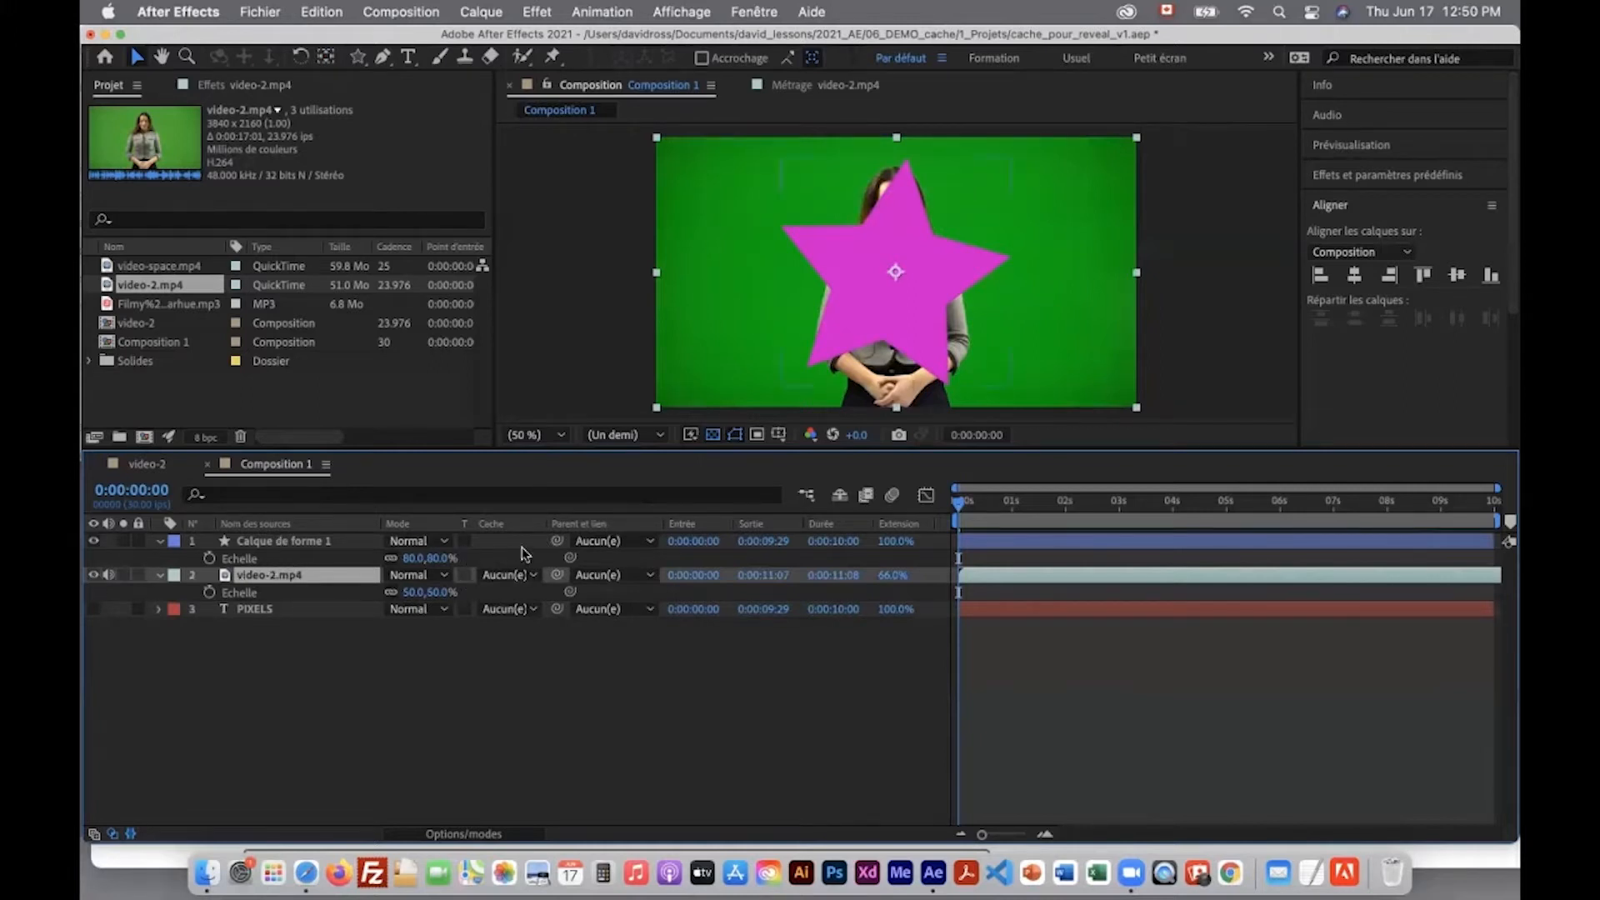
pyautogui.click(505, 575)
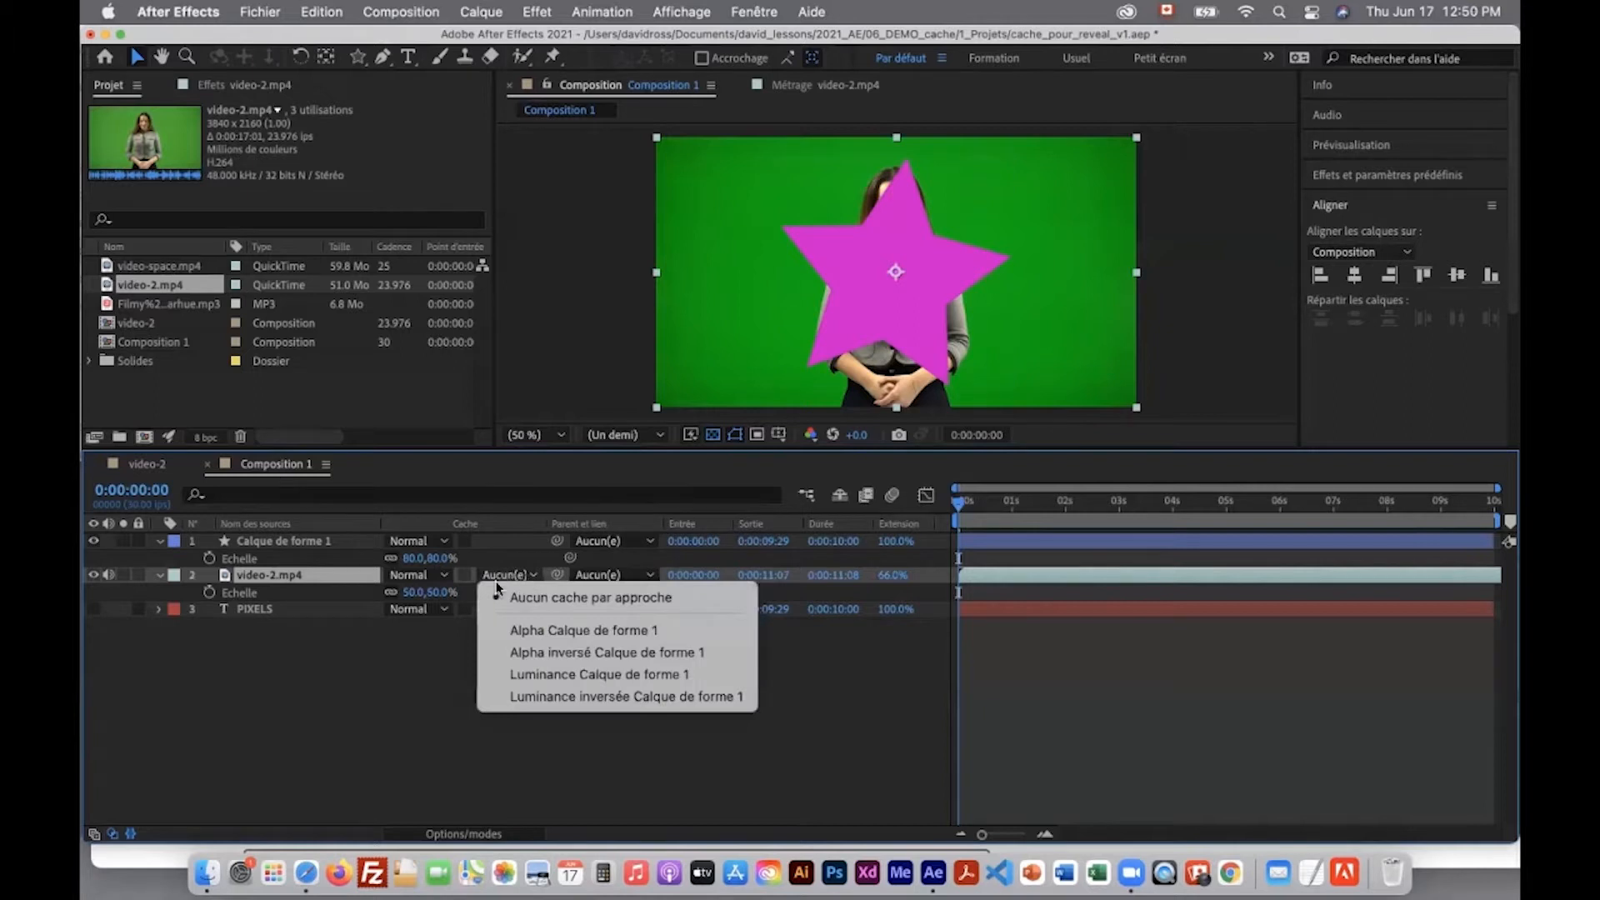
pyautogui.click(558, 635)
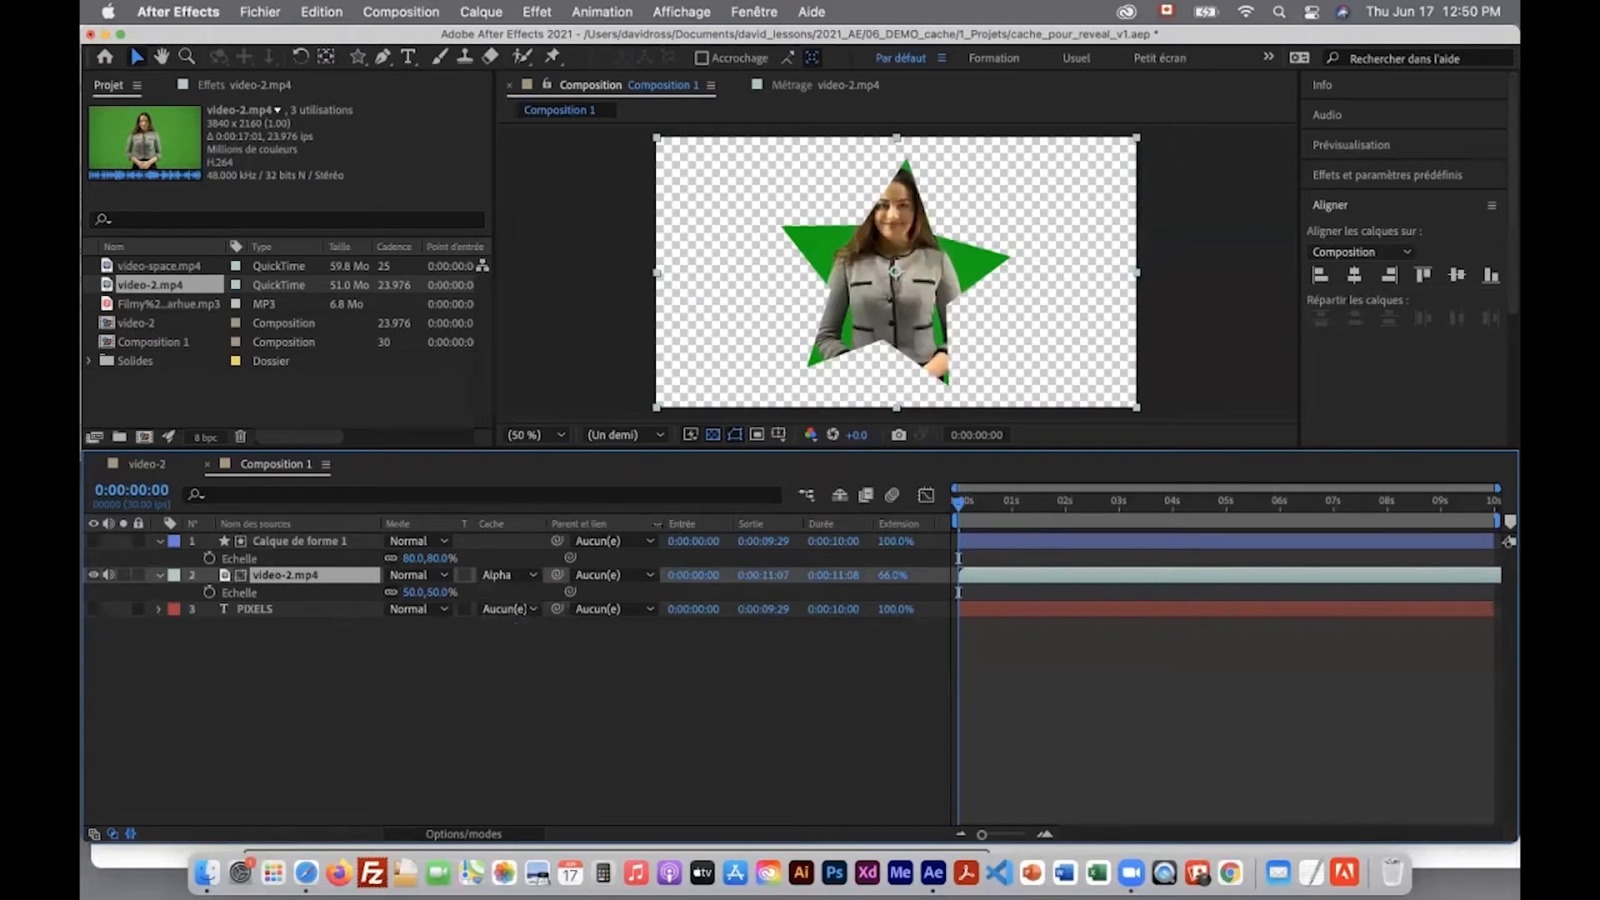
# Scale the video-2.mp4 layer to 46% inside the star matte and try out the star shape's own scale and position
pyautogui.moveTo(416, 592)
pyautogui.mouseDown()
pyautogui.moveTo(454, 592)
pyautogui.moveTo(391, 594)
pyautogui.moveTo(439, 588)
pyautogui.mouseUp()
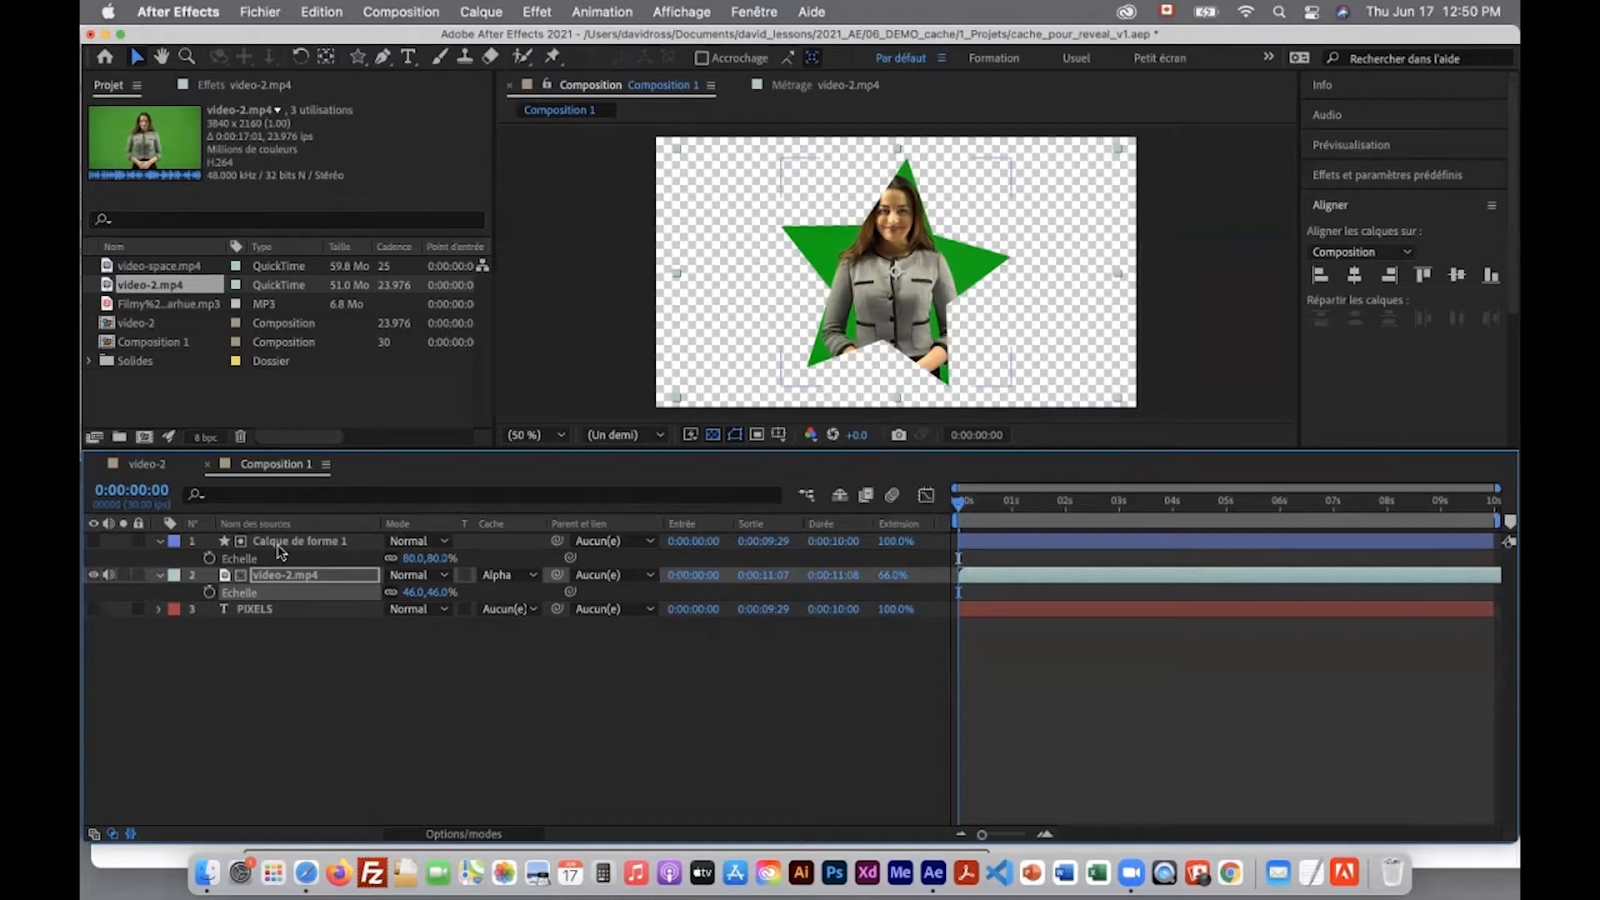
pyautogui.moveTo(408, 557); pyautogui.dragTo(558, 542)
pyautogui.press('p')
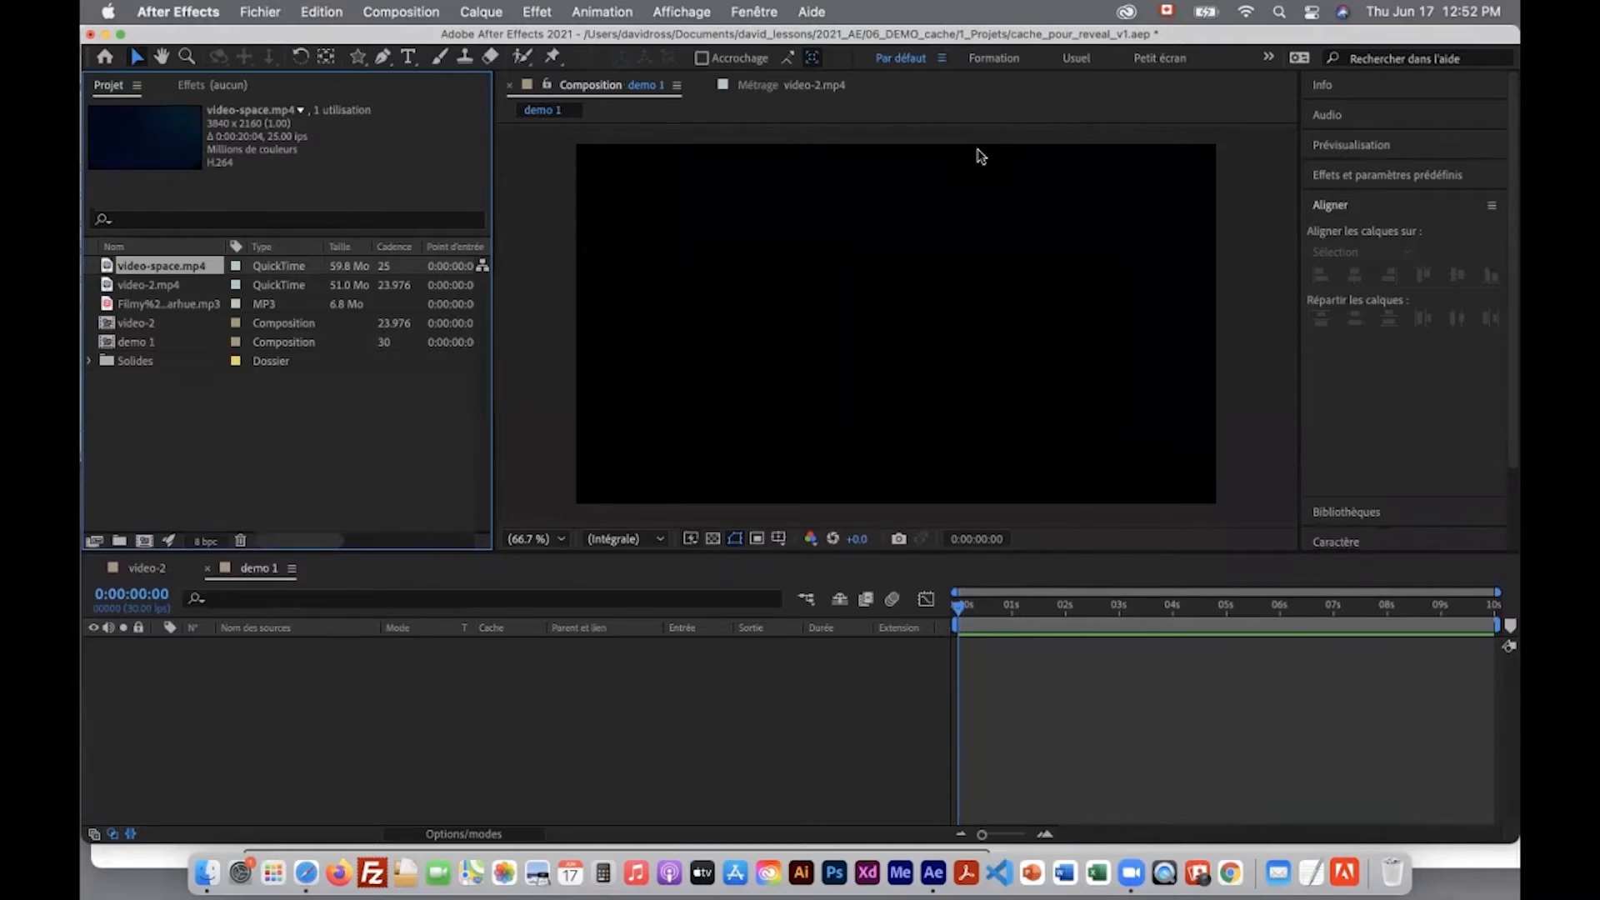
# Add video-space.mp4 to the demo 1 composition, fit it to the frame, and set the current time to 0:00:03:11
pyautogui.moveTo(163, 265); pyautogui.dragTo(300, 660)
pyautogui.moveTo(959, 606); pyautogui.dragTo(1140, 624)
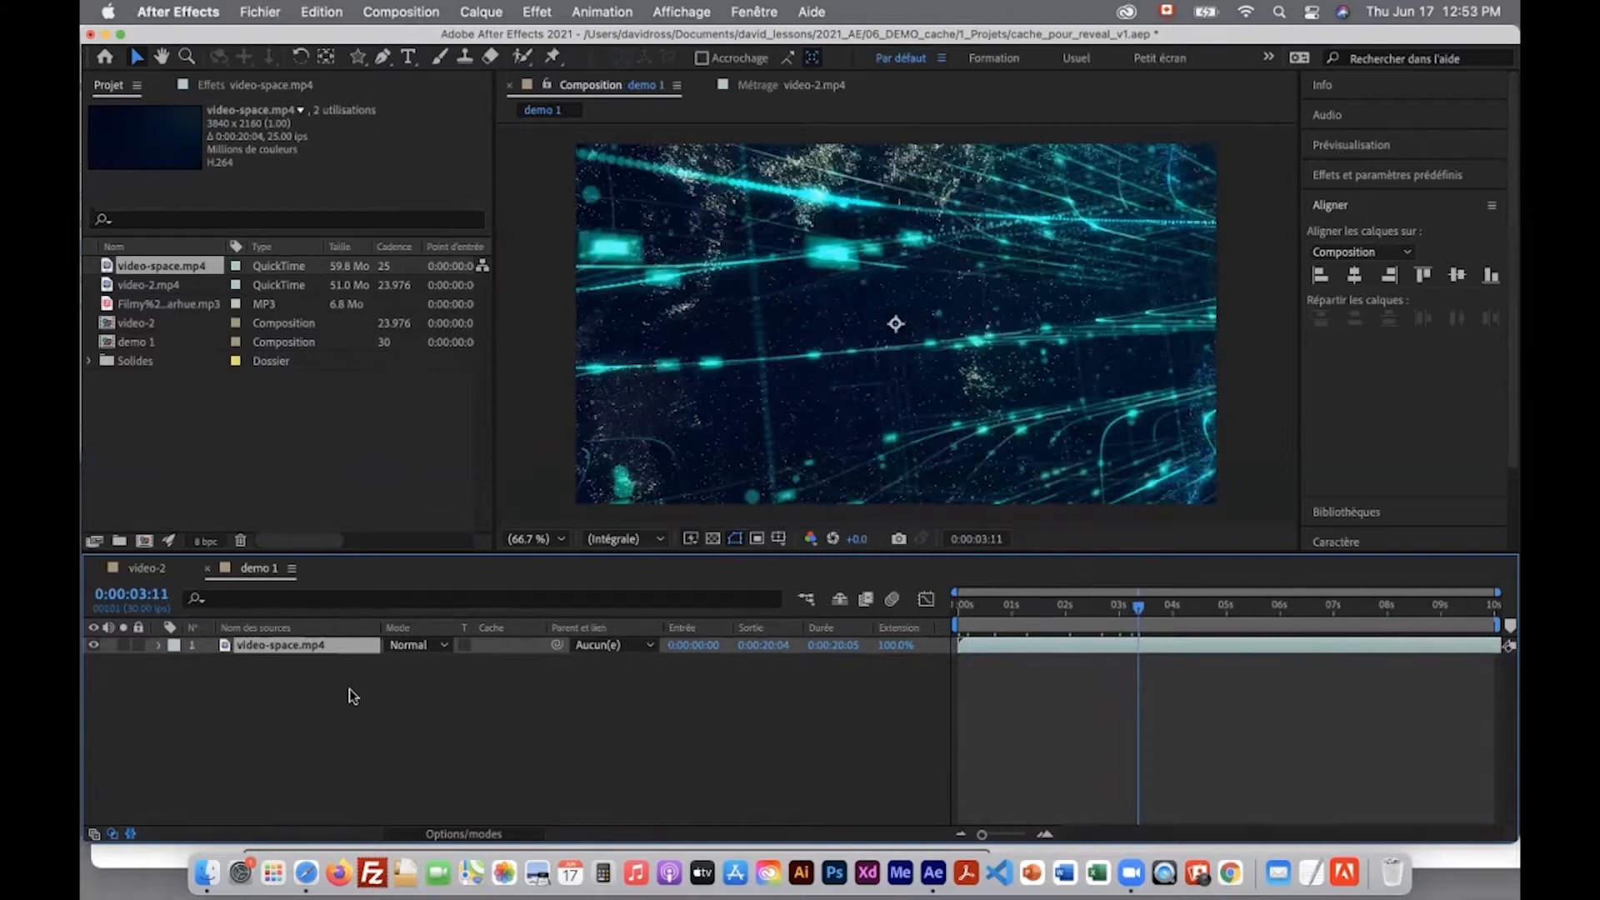
pyautogui.press('super+alt+f')
pyautogui.press('s')
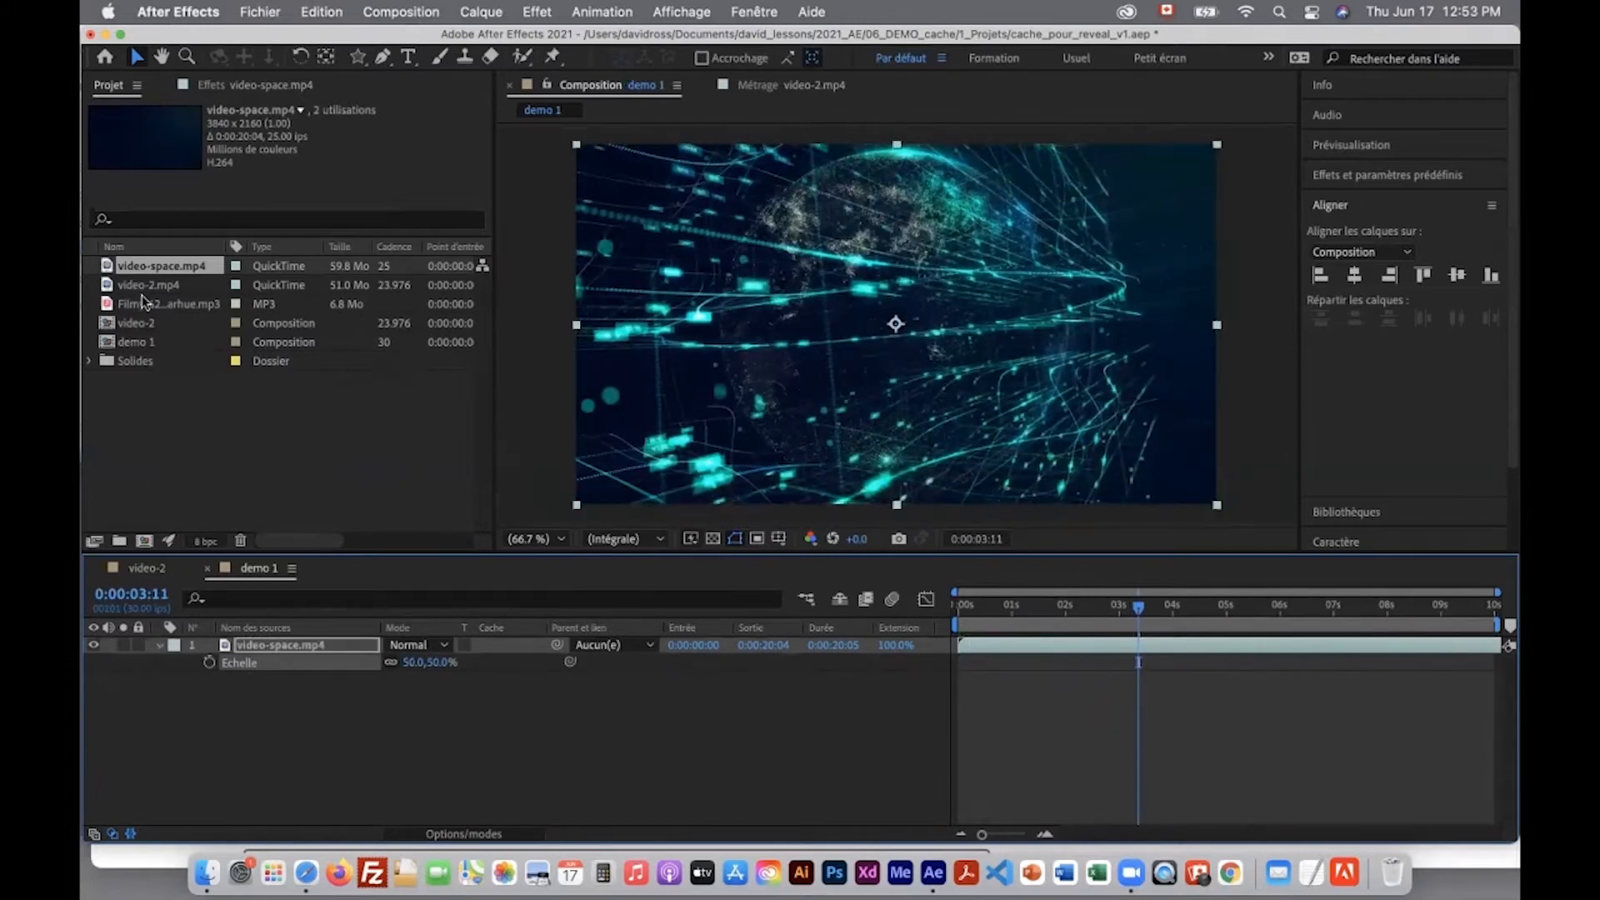
# Add video-2.mp4 above video-space.mp4 in demo 1, fit it to the composition frame and show its scale
pyautogui.click(144, 285)
pyautogui.moveTo(125, 292); pyautogui.dragTo(260, 651)
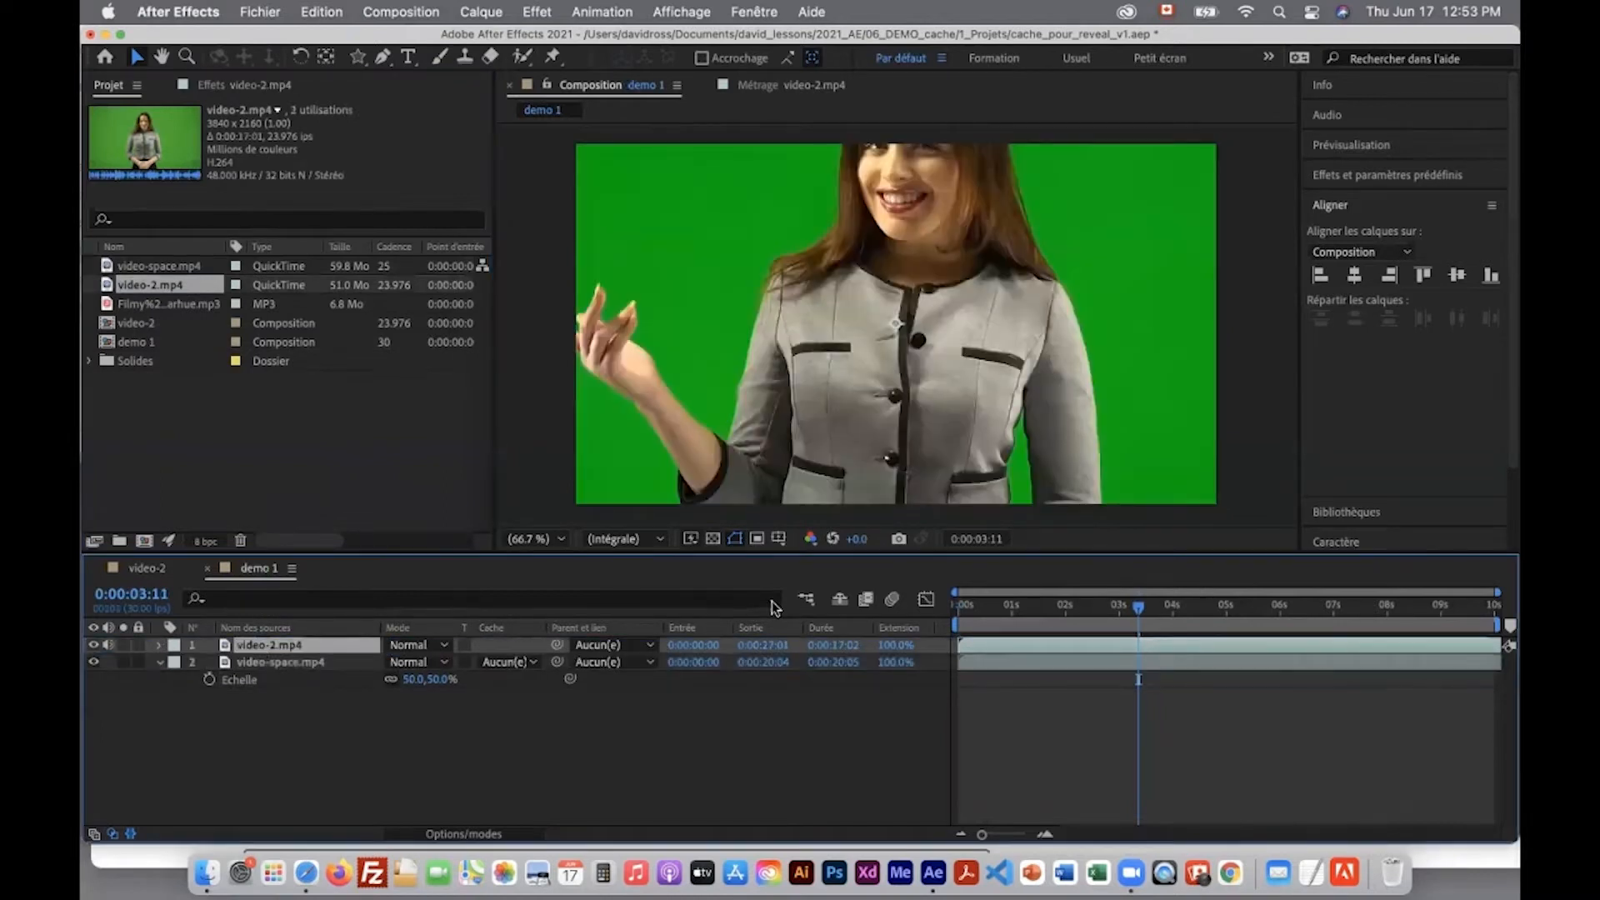
pyautogui.press('super+alt+f')
pyautogui.press('s')
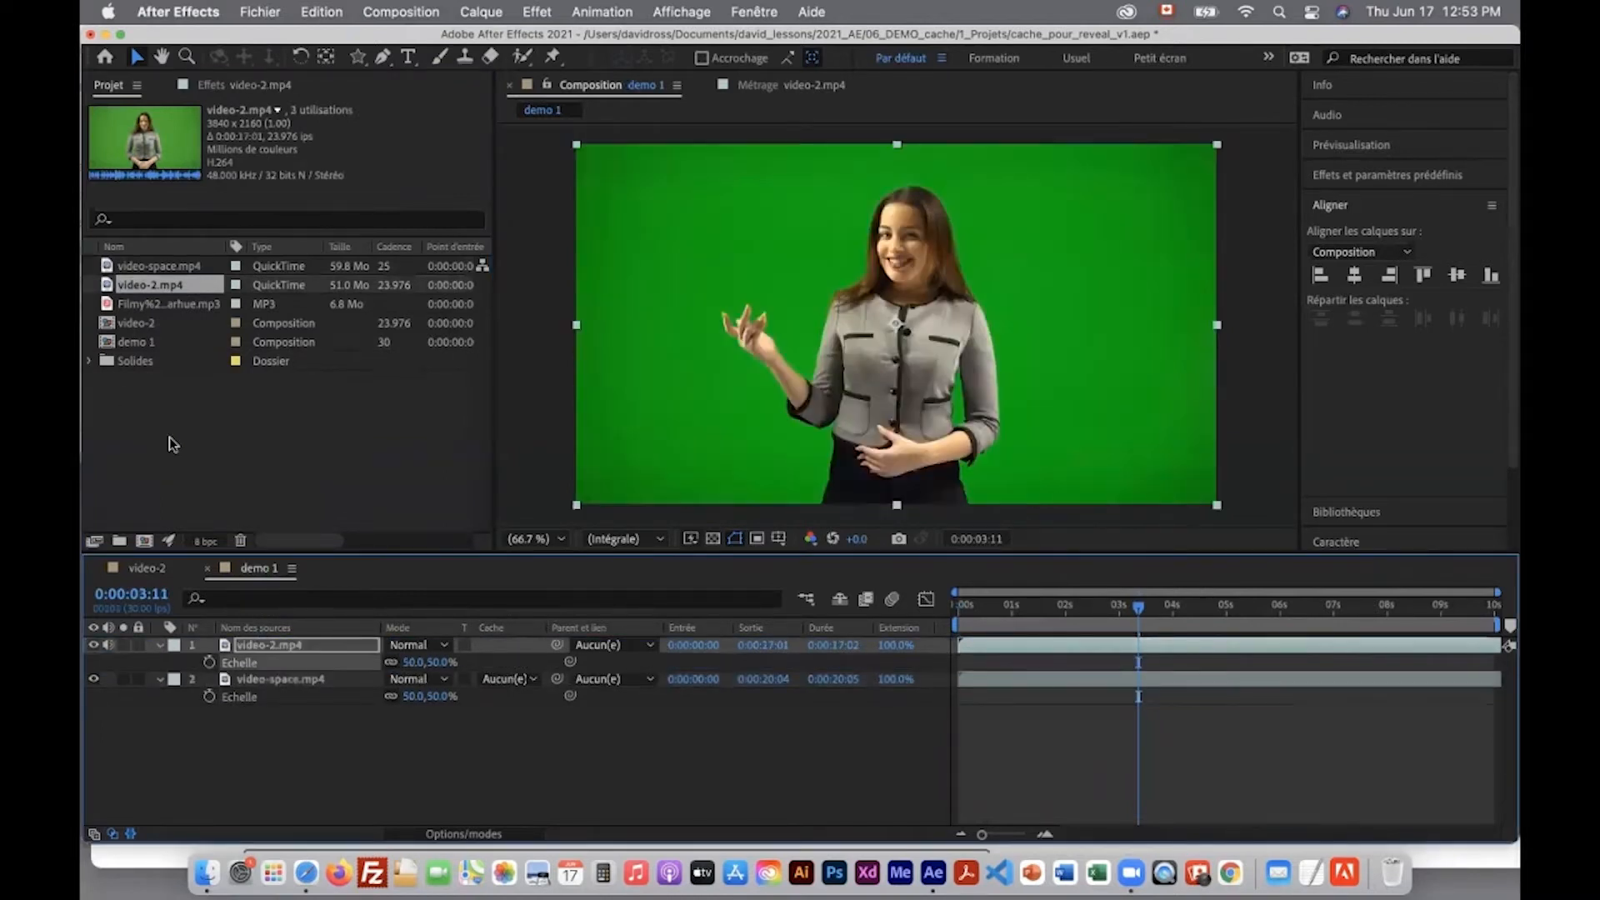
# In the video-2 composition, show the effects of the upper video-2.mp4 layer and select its Keylight (1.2) effect
pyautogui.click(148, 569)
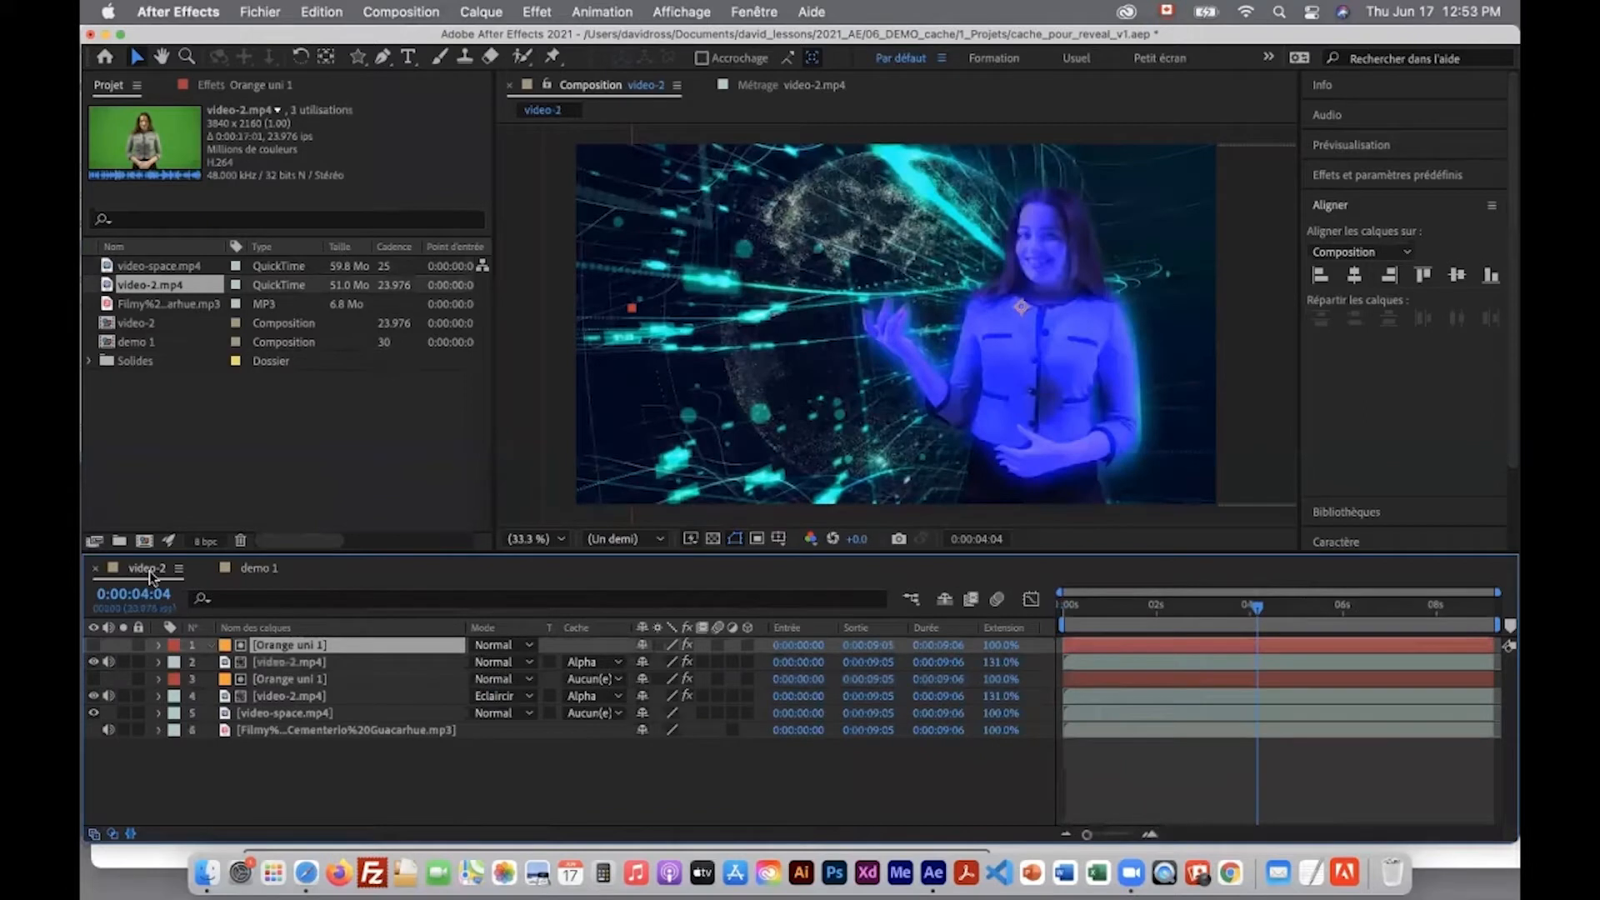
pyautogui.click(297, 665)
pyautogui.click(234, 84)
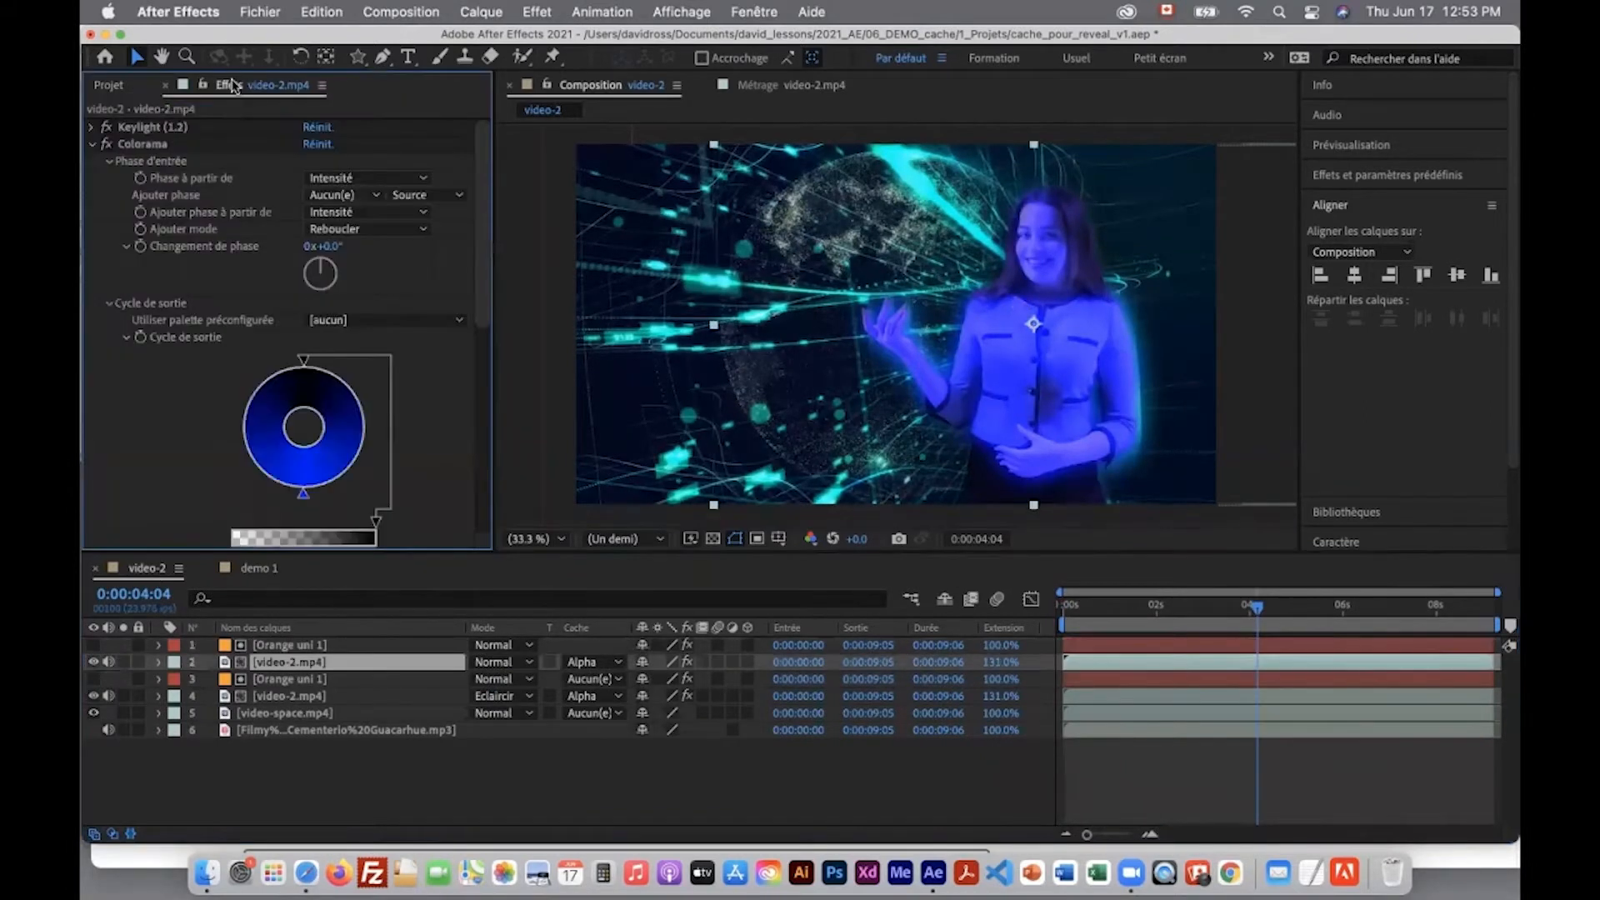
pyautogui.click(154, 130)
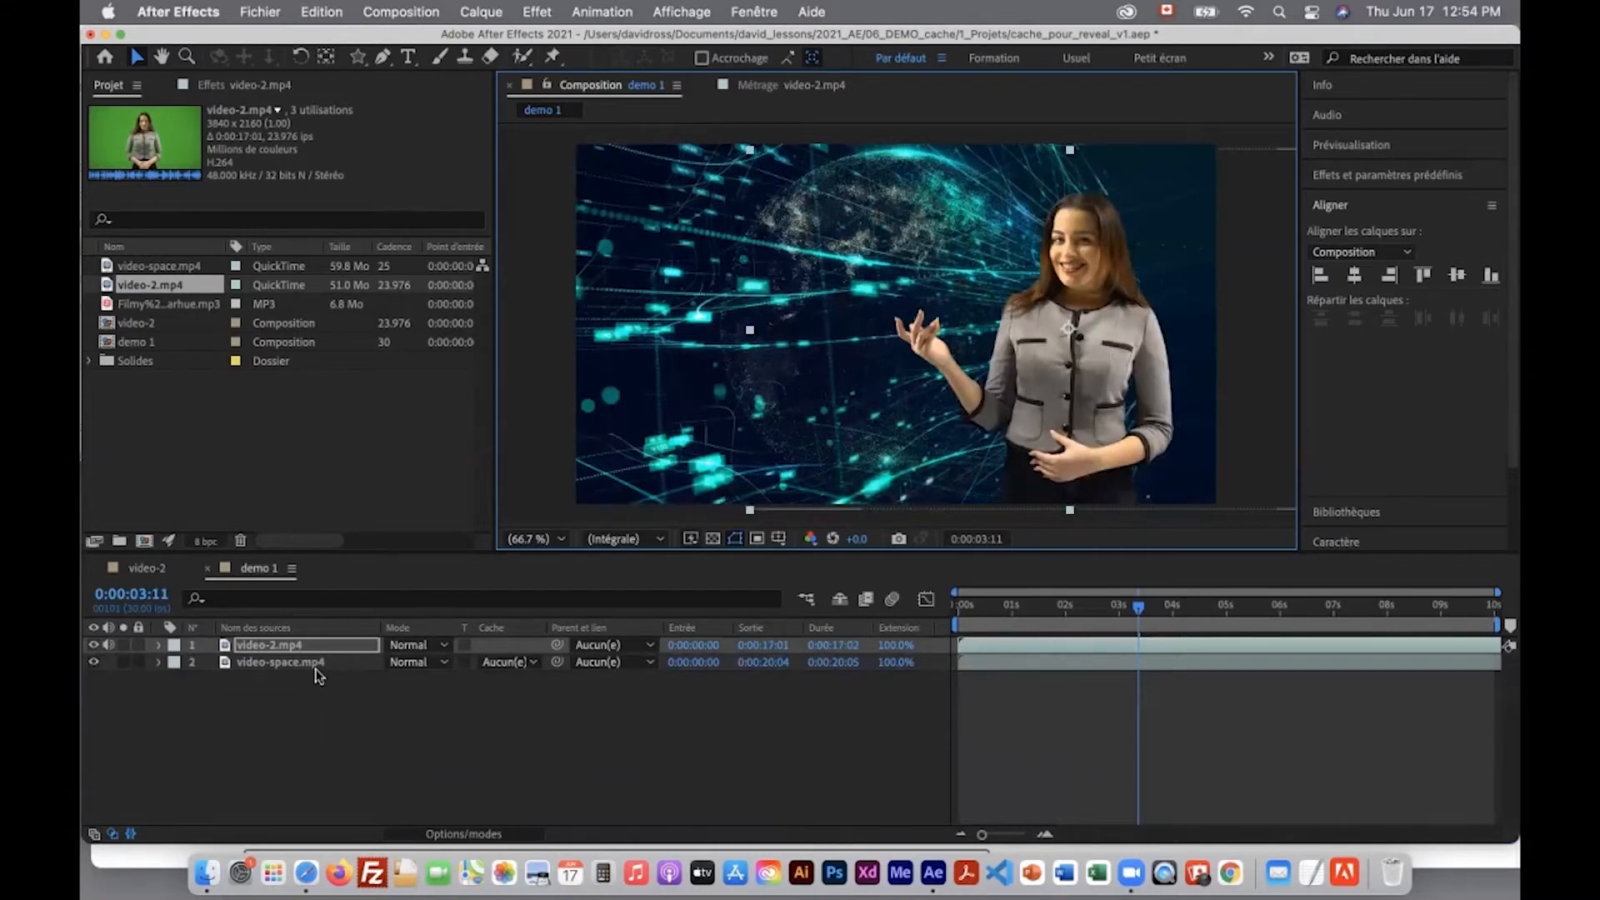
# Create a new magenta solid layer above the two video layers in demo 1
pyautogui.click(487, 14)
pyautogui.moveTo(496, 41)
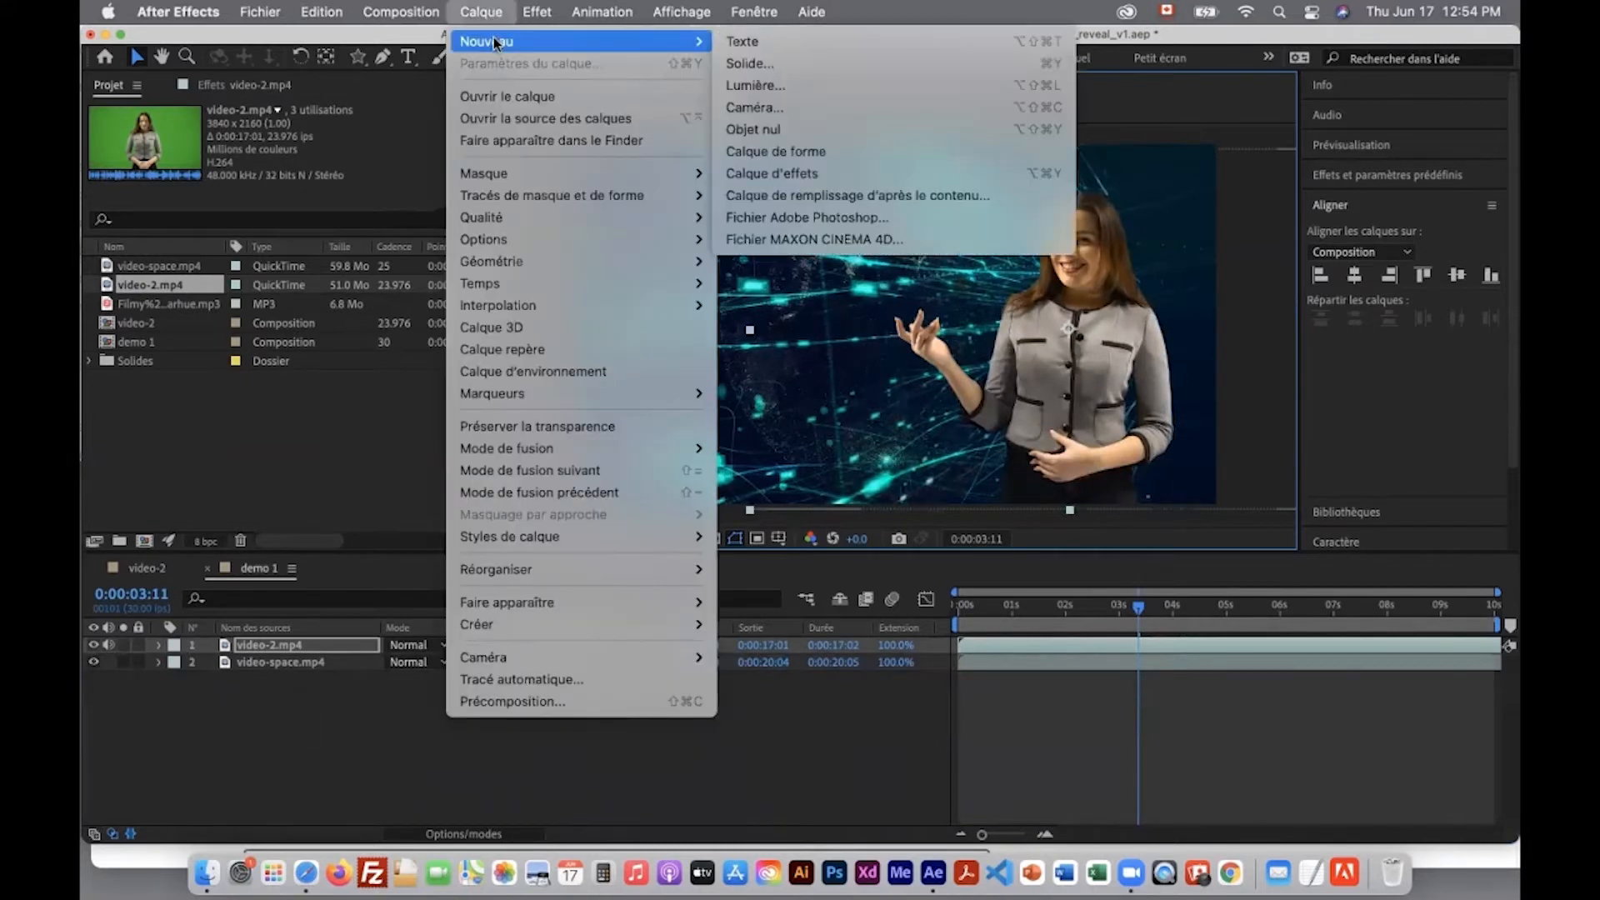
pyautogui.click(754, 63)
pyautogui.click(665, 503)
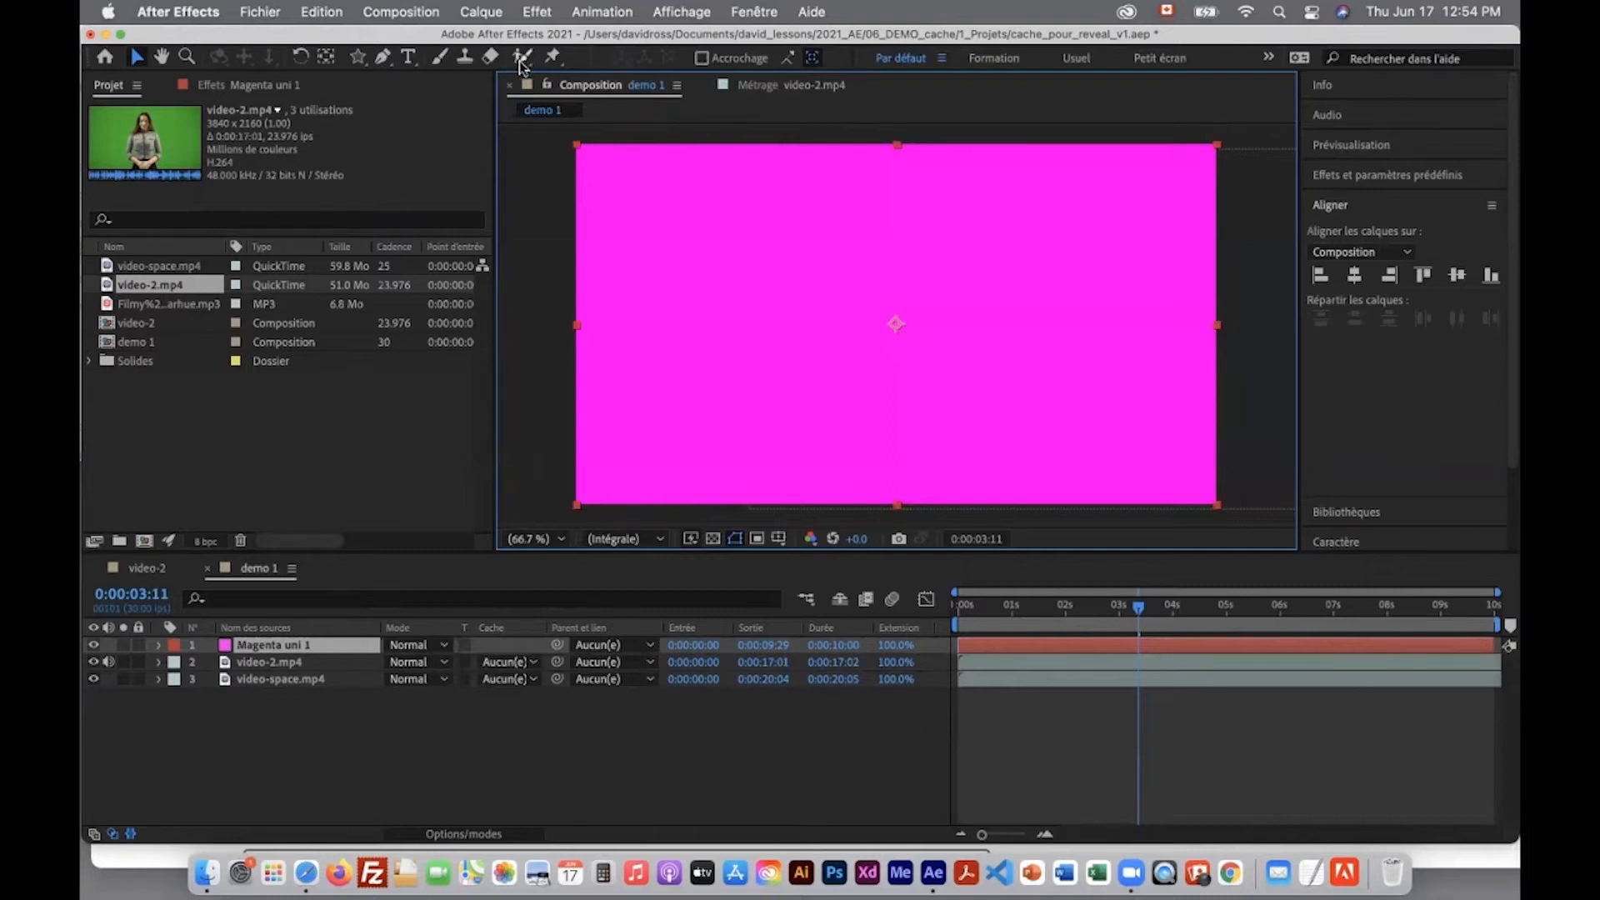
# Open the magenta solid in its own layer view, close the video-2.mp4 footage view, and compare the layer view with the composition view
pyautogui.doubleClick(227, 648)
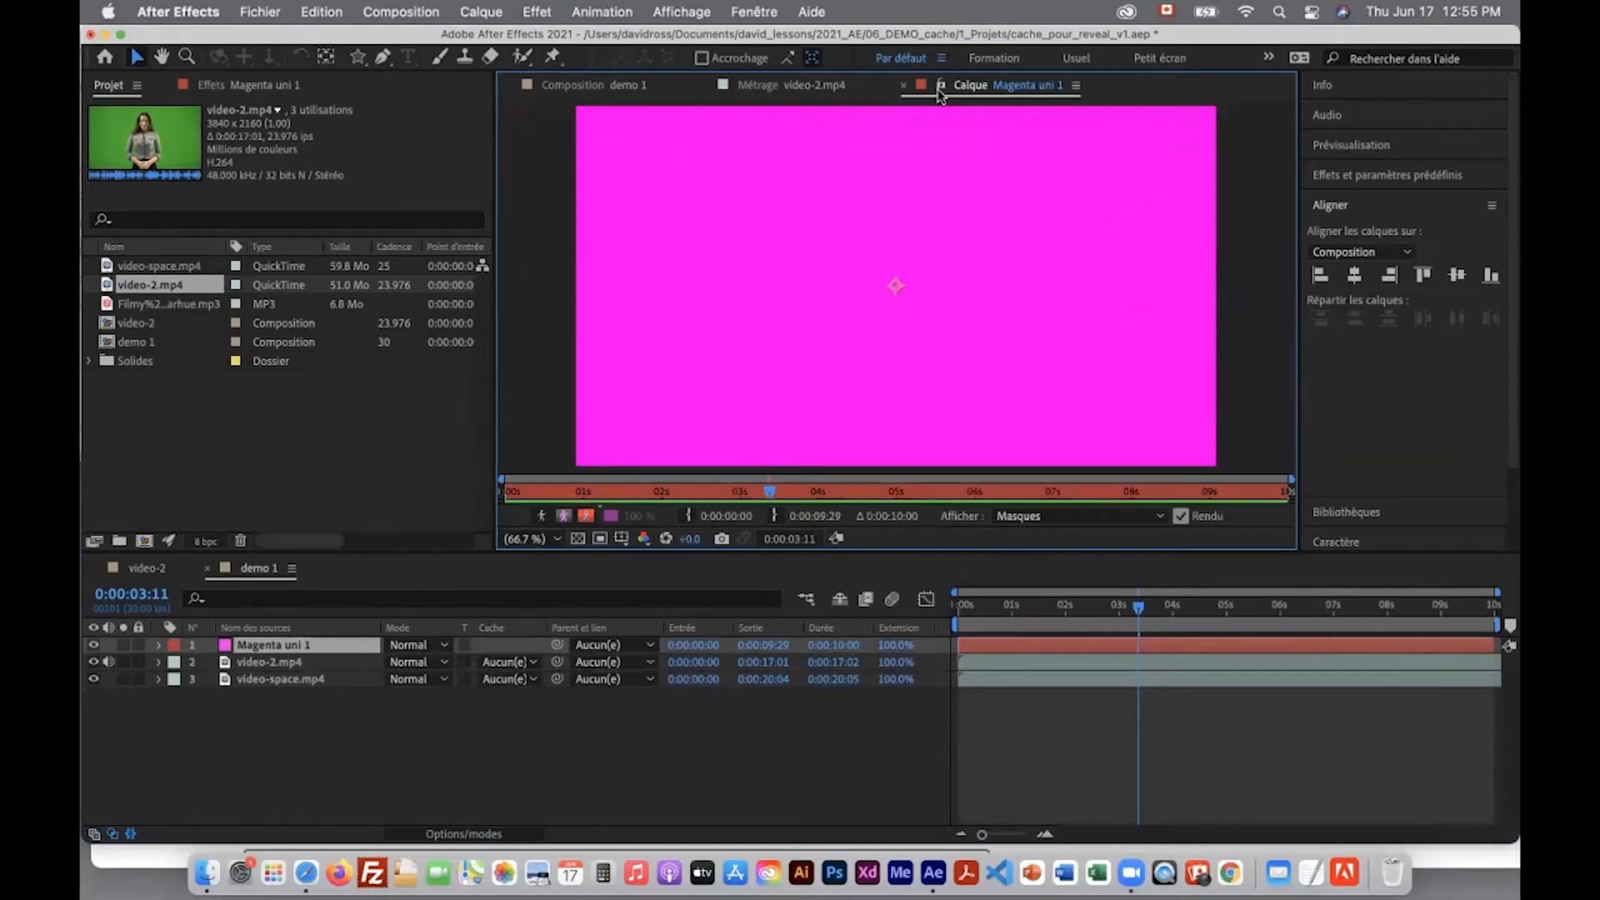
pyautogui.click(704, 86)
pyautogui.click(588, 86)
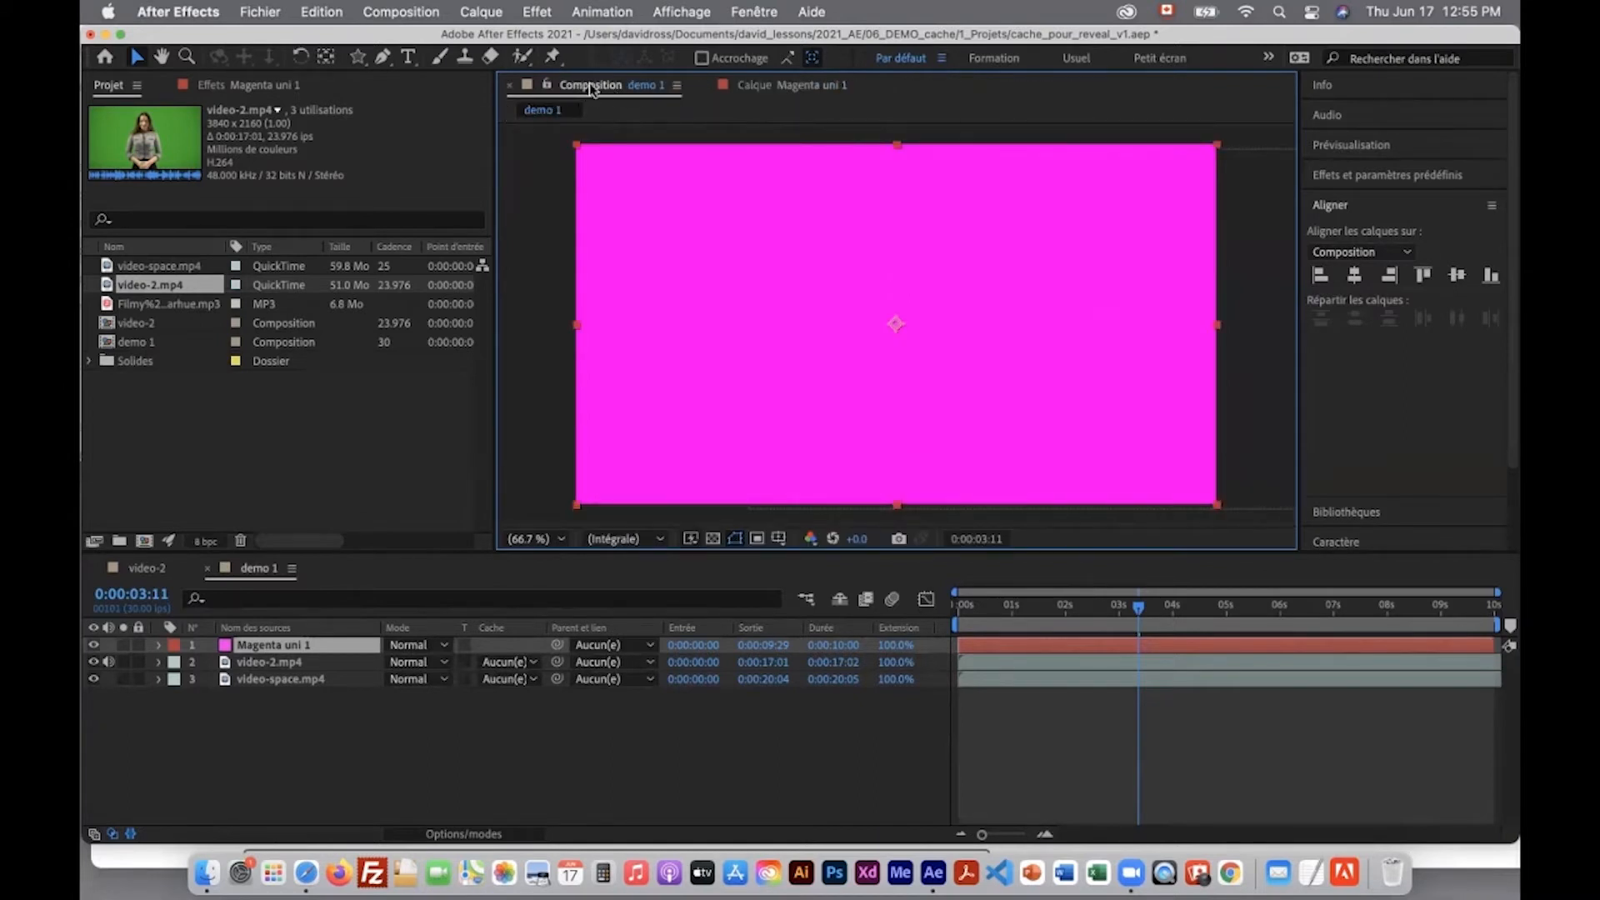
pyautogui.click(768, 88)
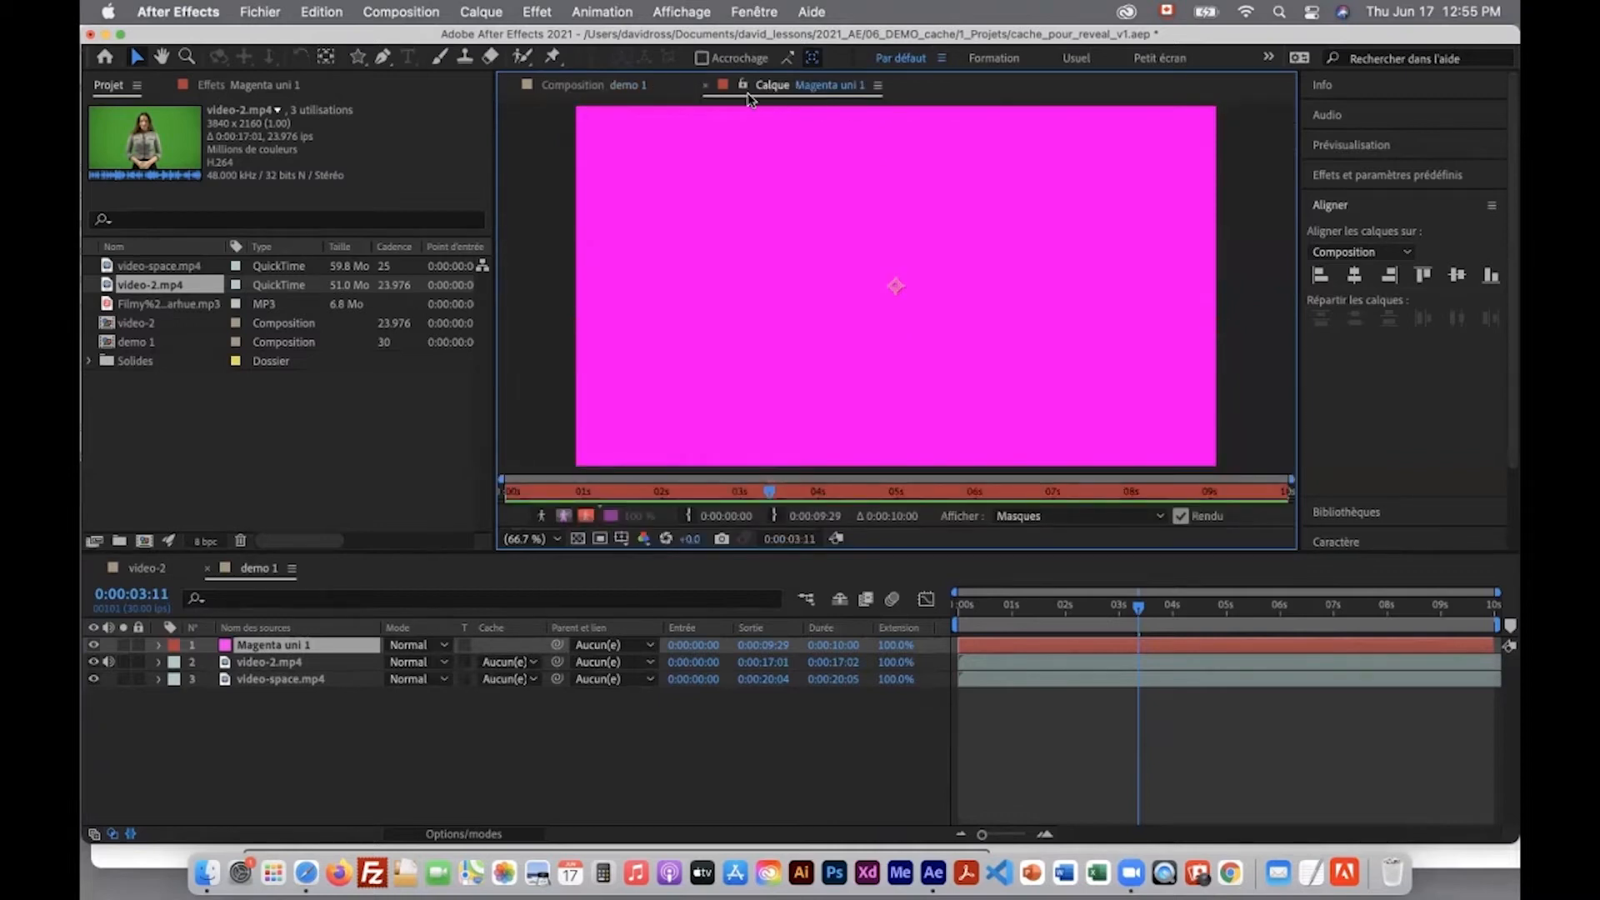
pyautogui.click(595, 86)
pyautogui.click(775, 91)
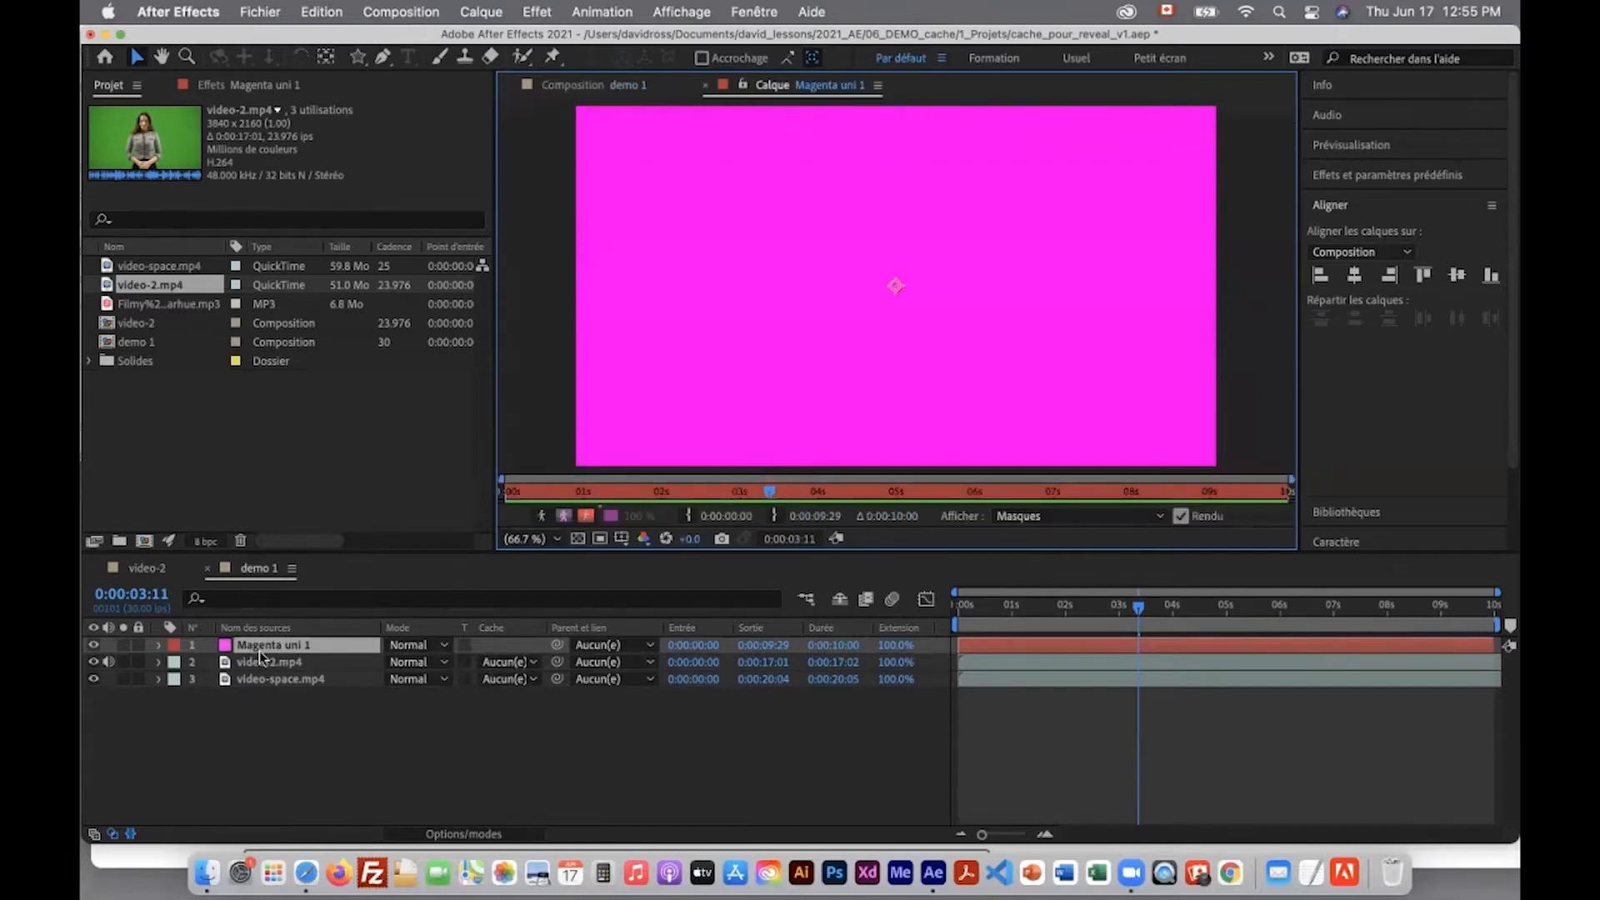
# Activate the Brush tool, show the brush settings in an enlarged panel, and set the brush diameter to 76 px
pyautogui.click(438, 59)
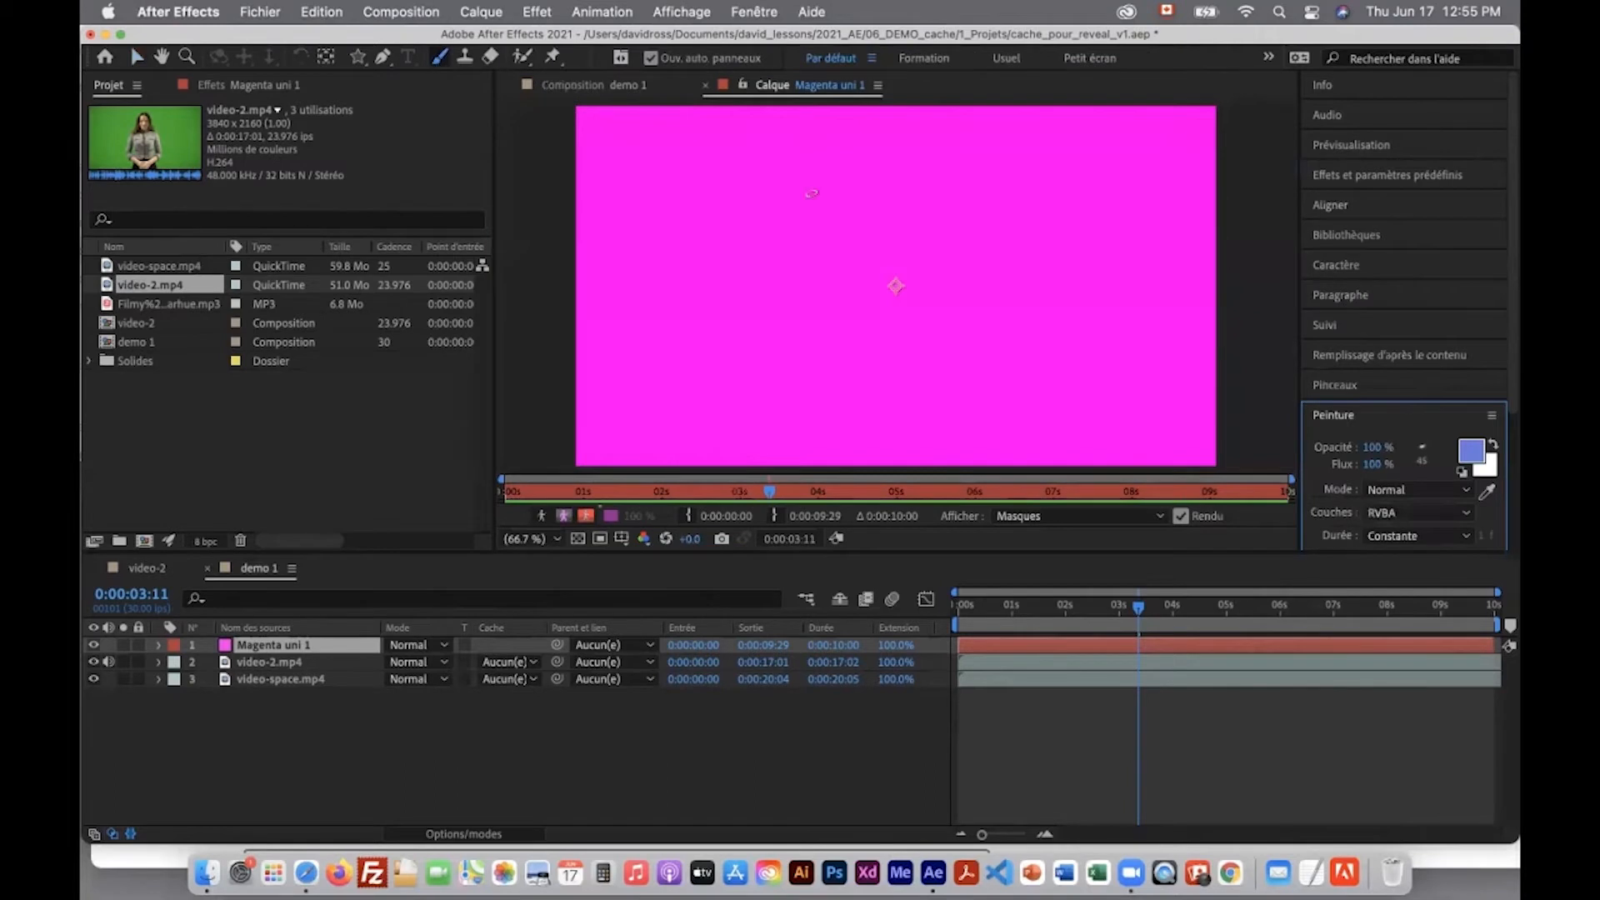
pyautogui.click(1381, 384)
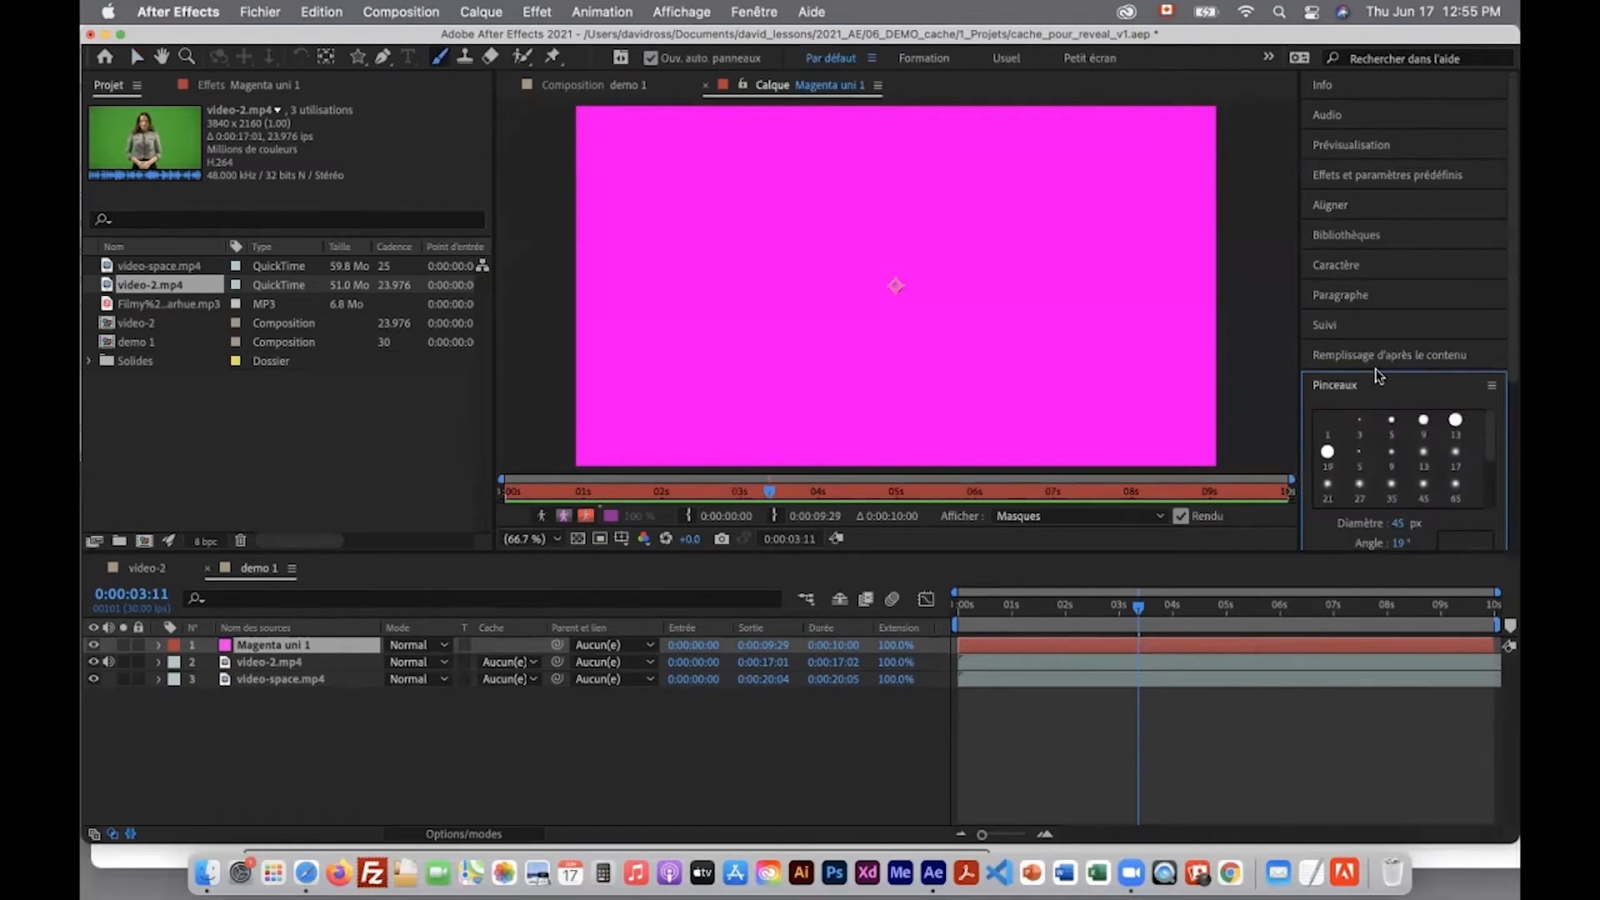
pyautogui.moveTo(1357, 553); pyautogui.dragTo(1358, 592)
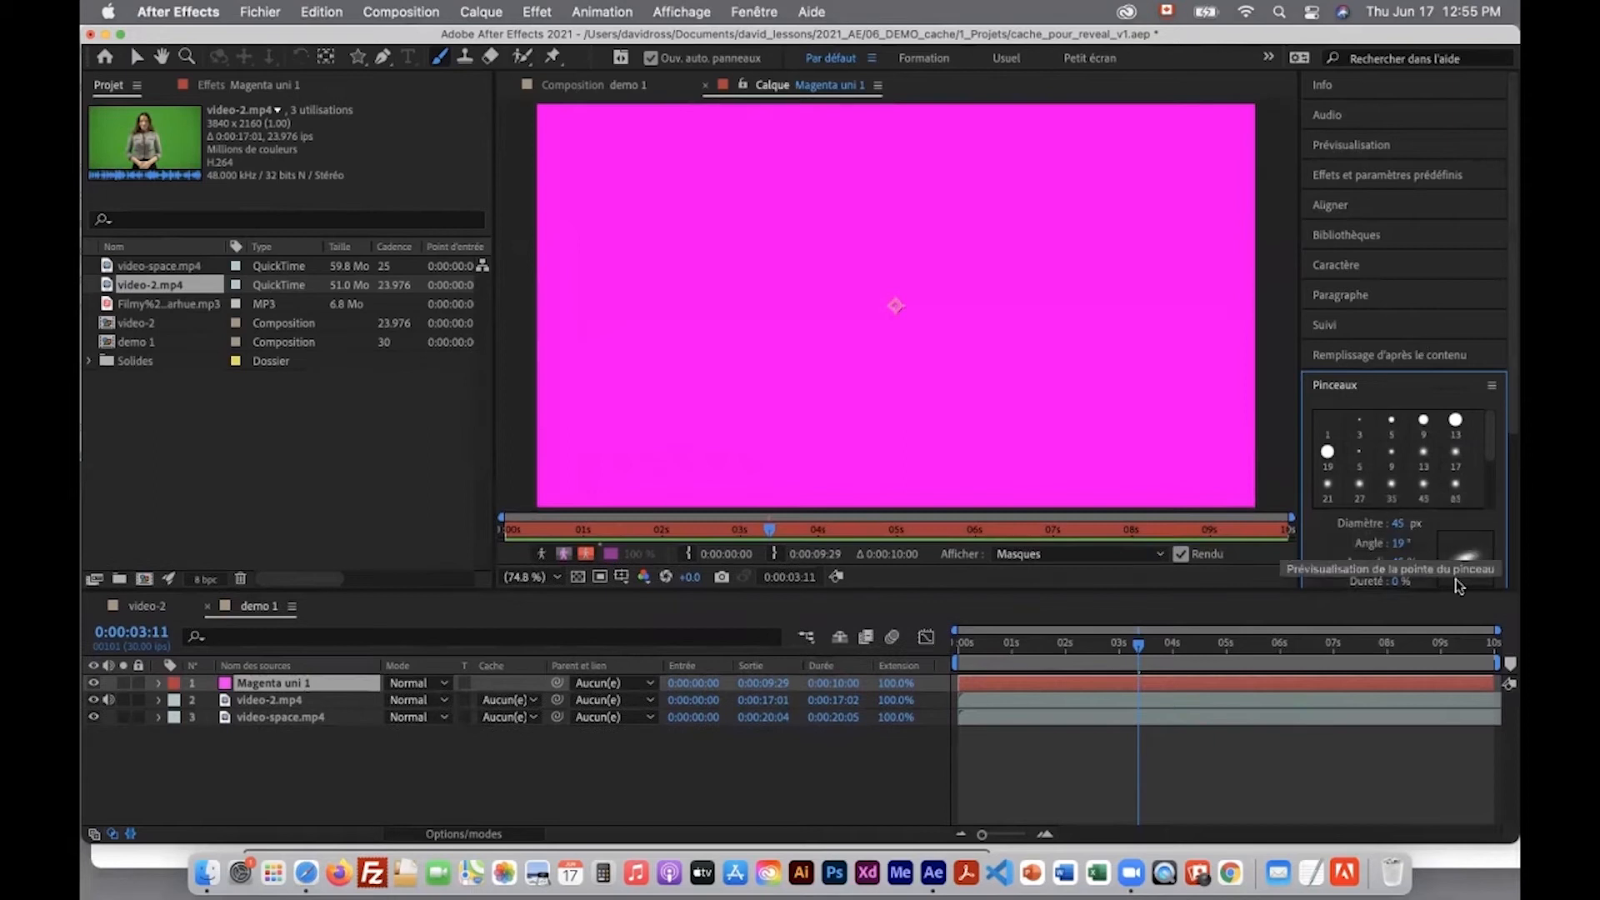
pyautogui.moveTo(1400, 525); pyautogui.dragTo(1410, 526)
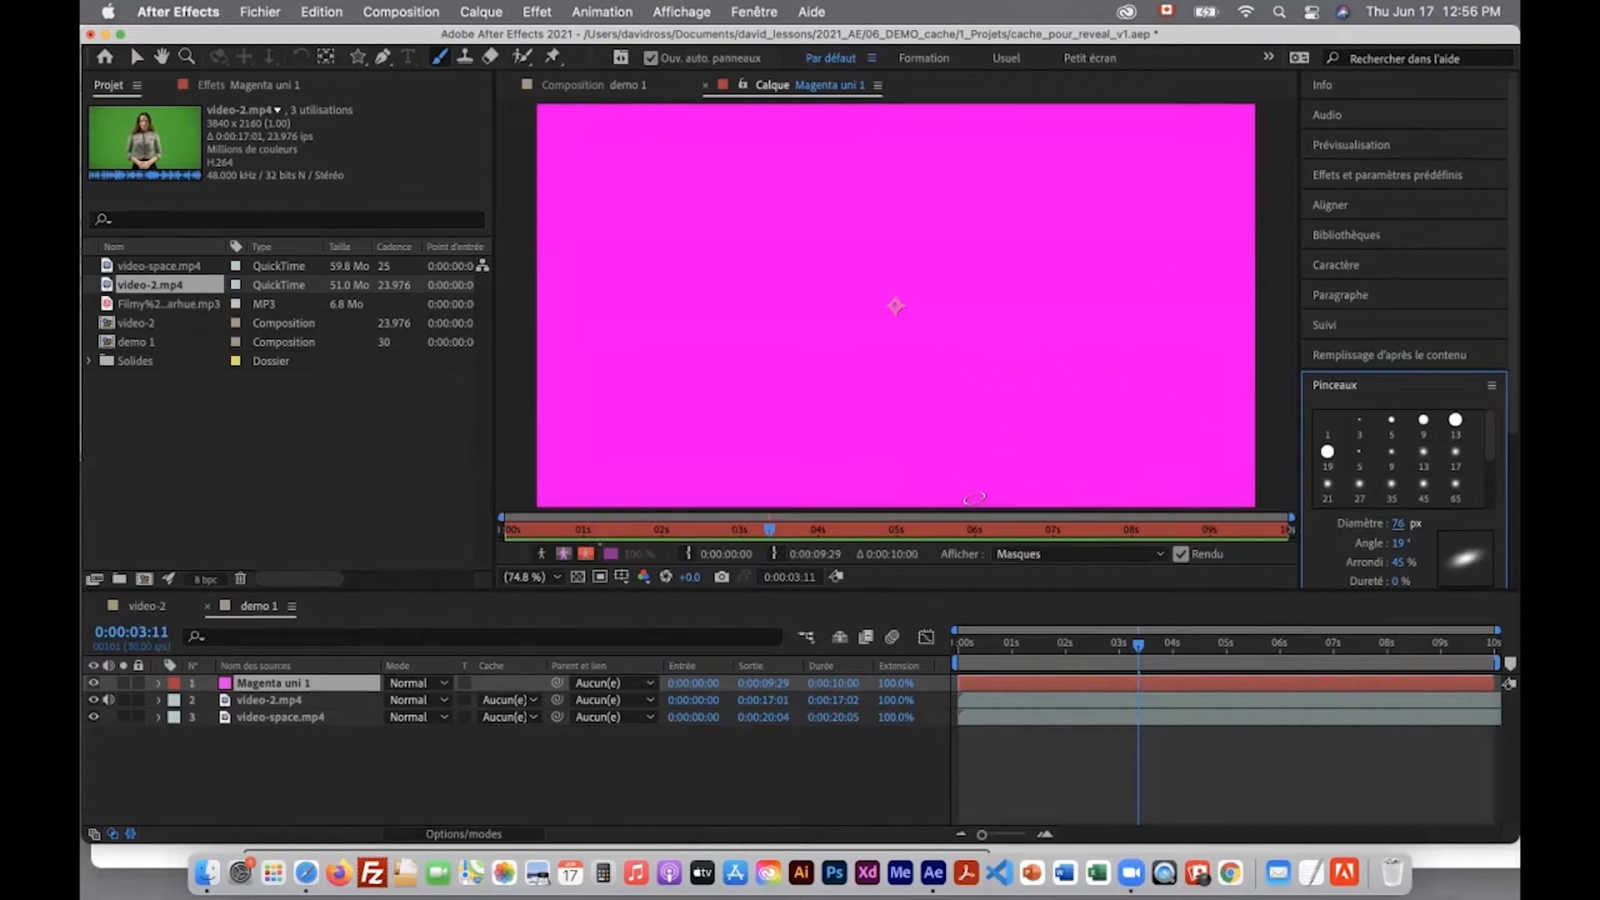
# At 0:00:00:00, paint a continuous blue stroke with a 102 px brush over the presenter's body and raised arm area on the magenta solid
pyautogui.moveTo(1138, 646); pyautogui.dragTo(960, 646)
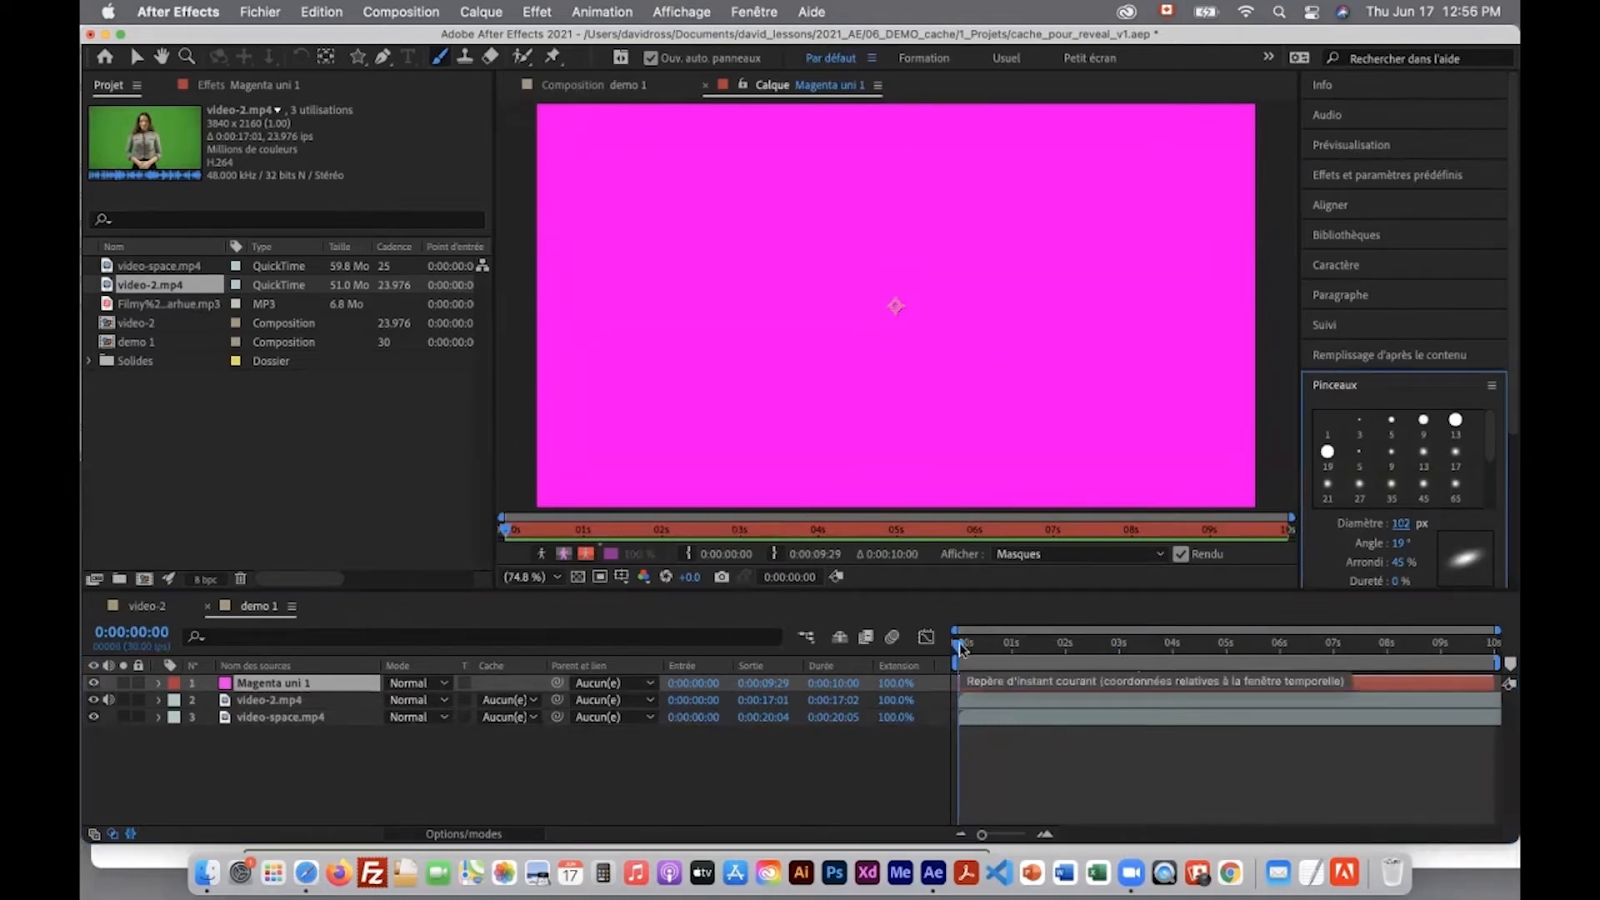
pyautogui.moveTo(960, 649)
pyautogui.mouseDown()
pyautogui.moveTo(1053, 648)
pyautogui.moveTo(929, 647)
pyautogui.mouseUp()
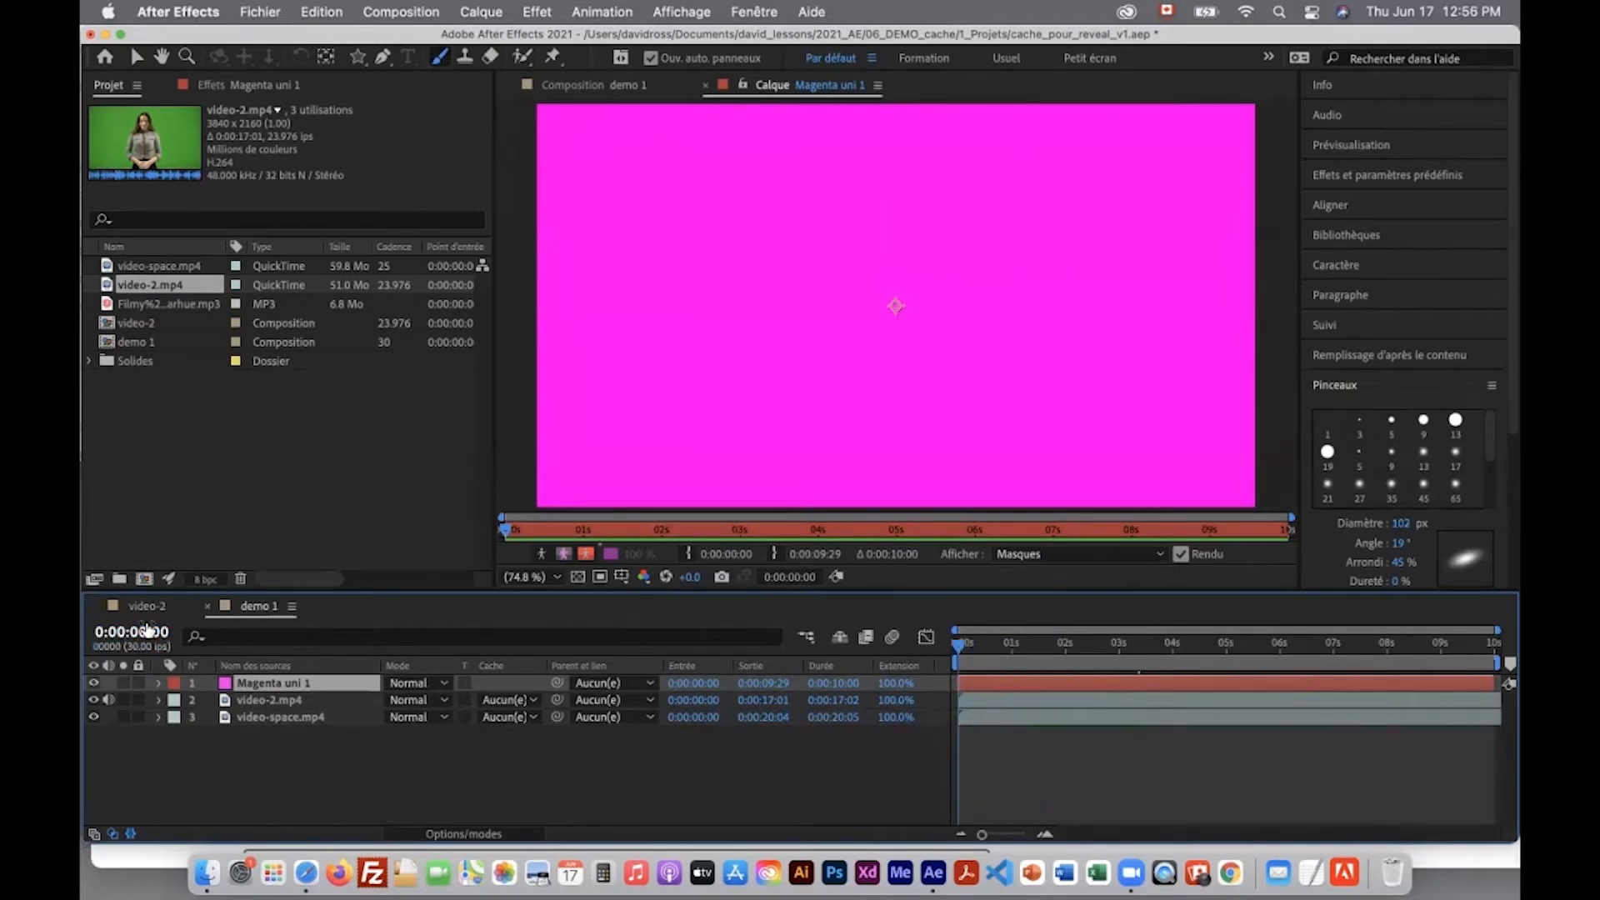
pyautogui.moveTo(940, 498)
pyautogui.mouseDown()
pyautogui.moveTo(1170, 497)
pyautogui.moveTo(968, 467)
pyautogui.moveTo(1192, 468)
pyautogui.moveTo(1019, 461)
pyautogui.moveTo(988, 450)
pyautogui.moveTo(1170, 450)
pyautogui.moveTo(962, 426)
pyautogui.moveTo(1167, 435)
pyautogui.moveTo(998, 408)
pyautogui.moveTo(1132, 389)
pyautogui.mouseUp()
pyautogui.moveTo(1022, 363)
pyautogui.mouseDown()
pyautogui.moveTo(1160, 357)
pyautogui.moveTo(1016, 373)
pyautogui.mouseUp()
pyautogui.moveTo(1166, 360); pyautogui.dragTo(1017, 336)
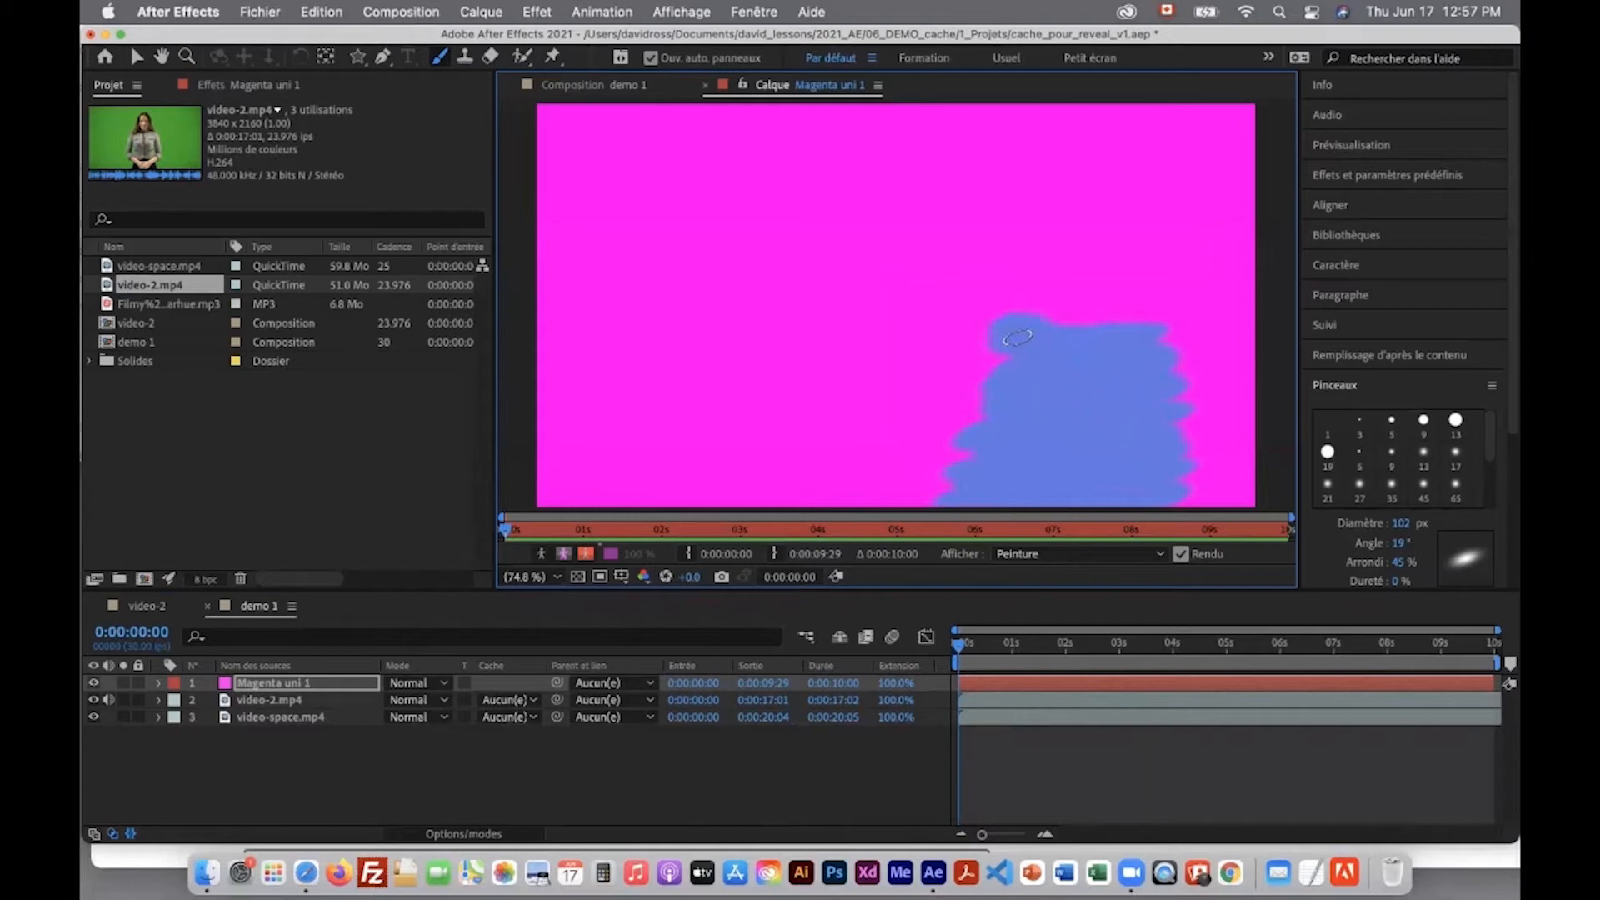
pyautogui.moveTo(1157, 326)
pyautogui.mouseDown()
pyautogui.moveTo(1037, 314)
pyautogui.moveTo(1086, 271)
pyautogui.moveTo(1130, 273)
pyautogui.moveTo(1090, 269)
pyautogui.moveTo(1144, 255)
pyautogui.mouseUp()
pyautogui.moveTo(1033, 257)
pyautogui.mouseDown()
pyautogui.moveTo(1004, 250)
pyautogui.moveTo(1179, 225)
pyautogui.moveTo(989, 305)
pyautogui.moveTo(842, 275)
pyautogui.mouseUp()
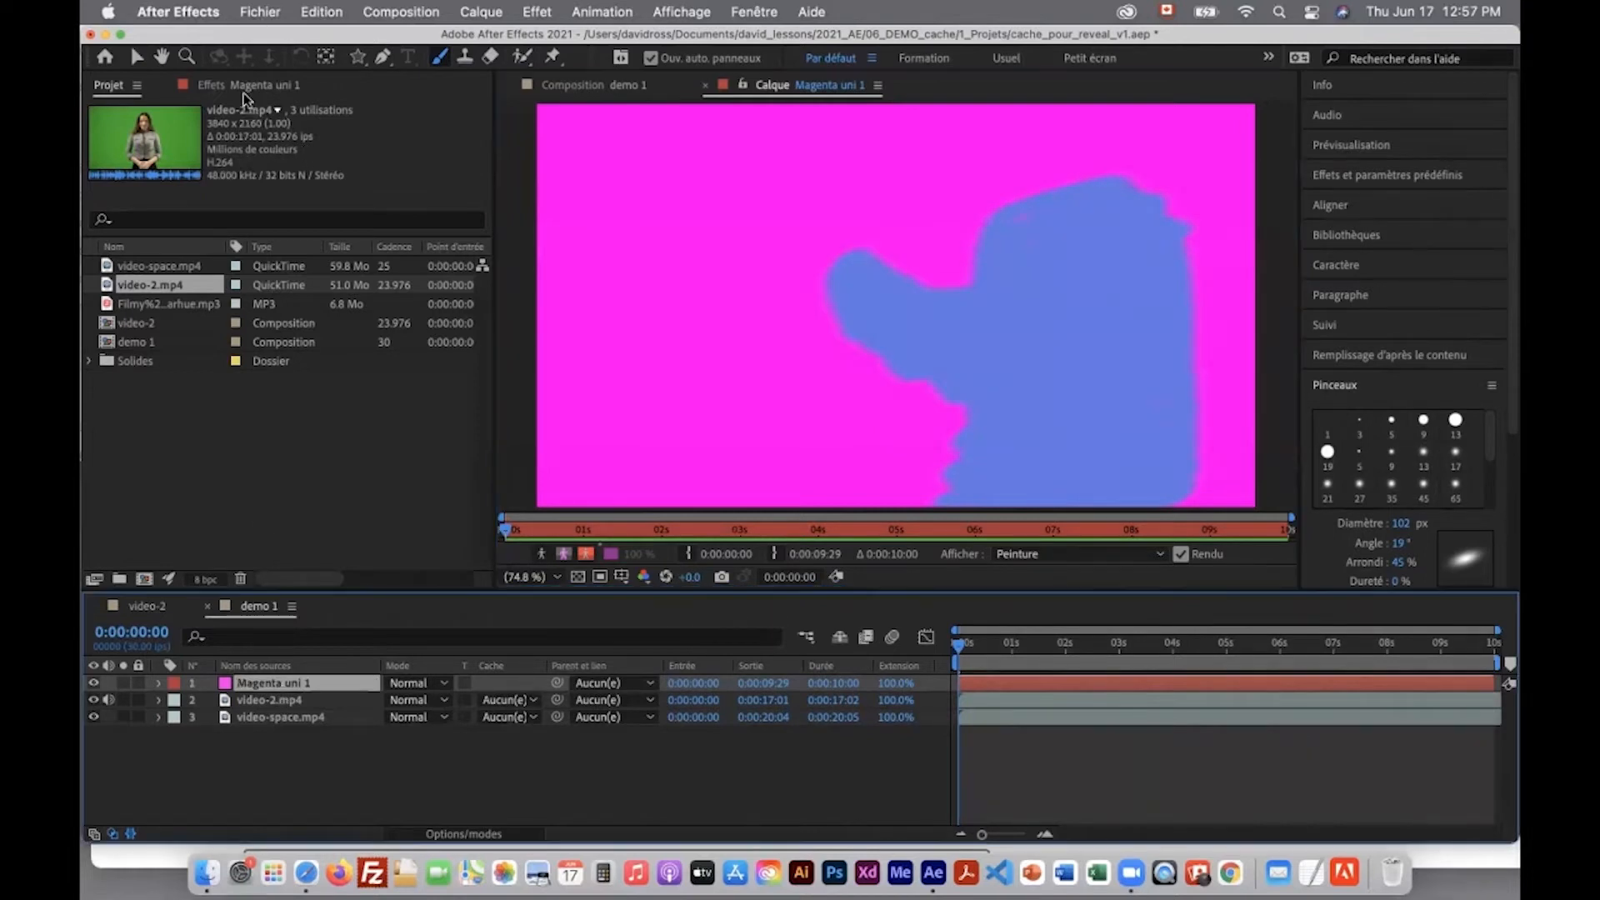
# Show the magenta solid's effects and enable Peindre sur le transparent in its Peinture effect
pyautogui.click(247, 85)
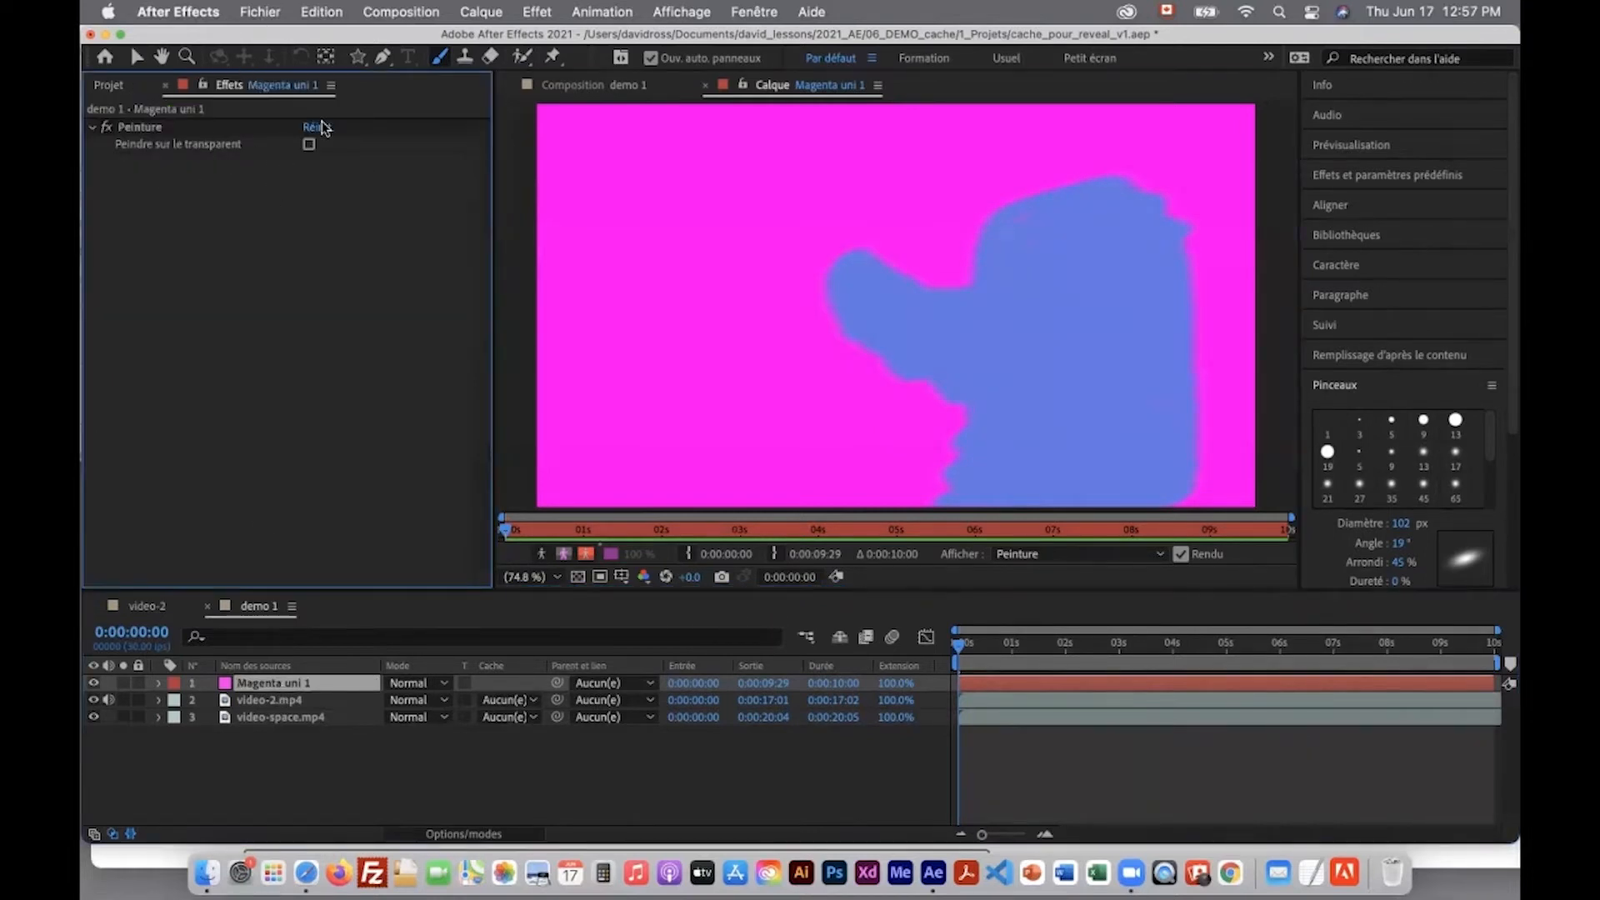
pyautogui.click(533, 12)
pyautogui.click(534, 16)
pyautogui.click(94, 129)
pyautogui.click(93, 129)
pyautogui.click(309, 146)
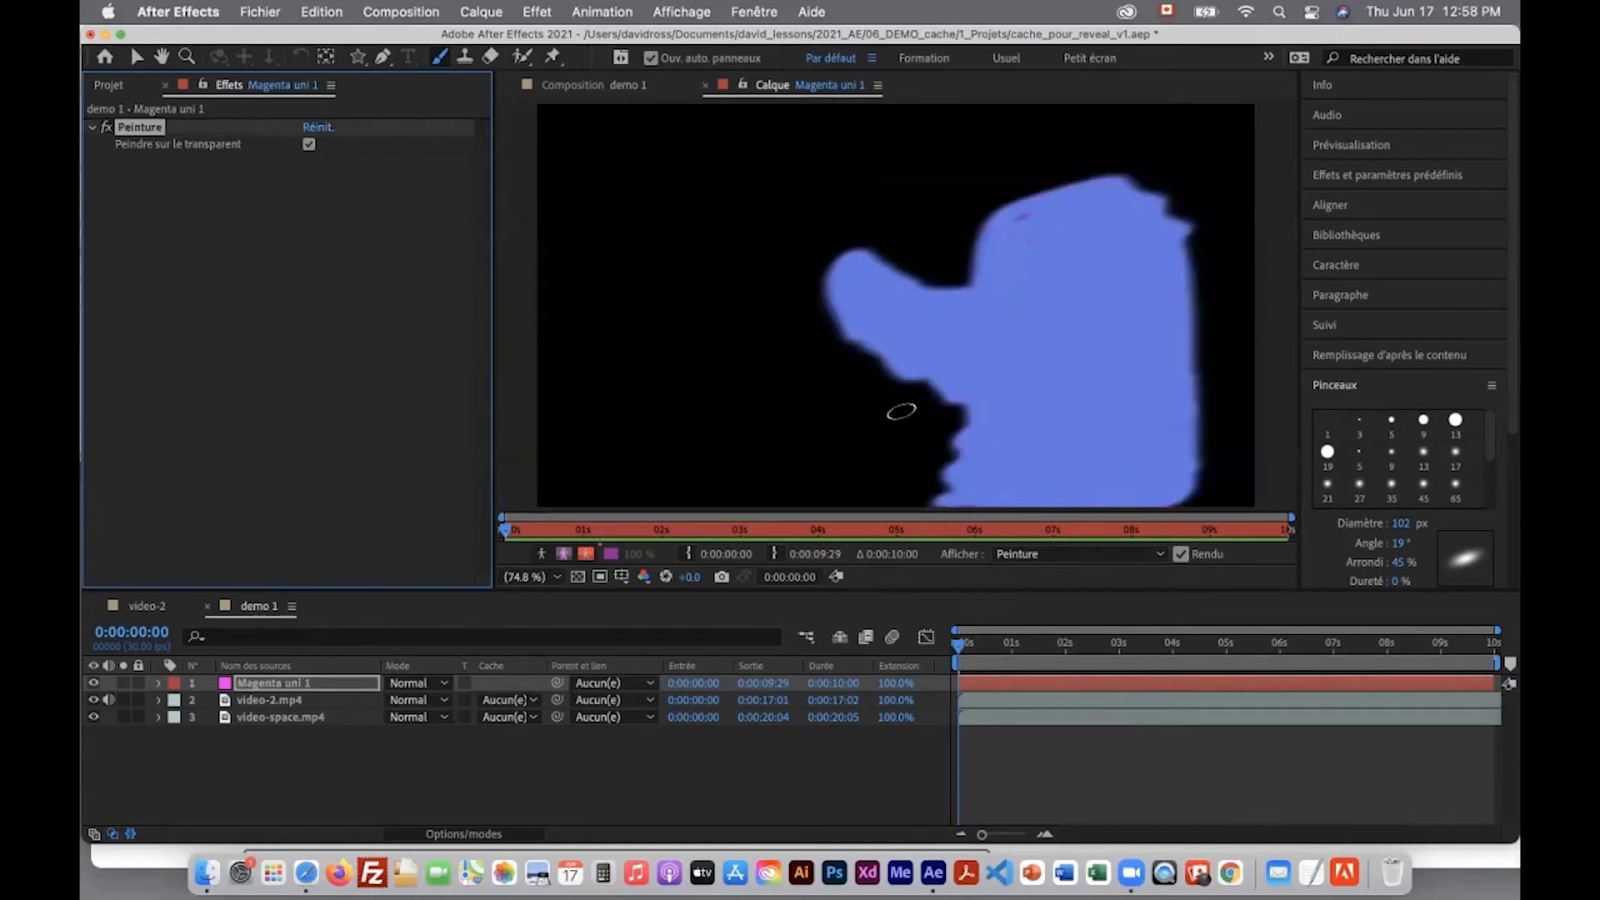
# Compare the painted shape with the demo 1 composition and paint over the gaps around the presenter's head and right side in the layer view
pyautogui.click(585, 84)
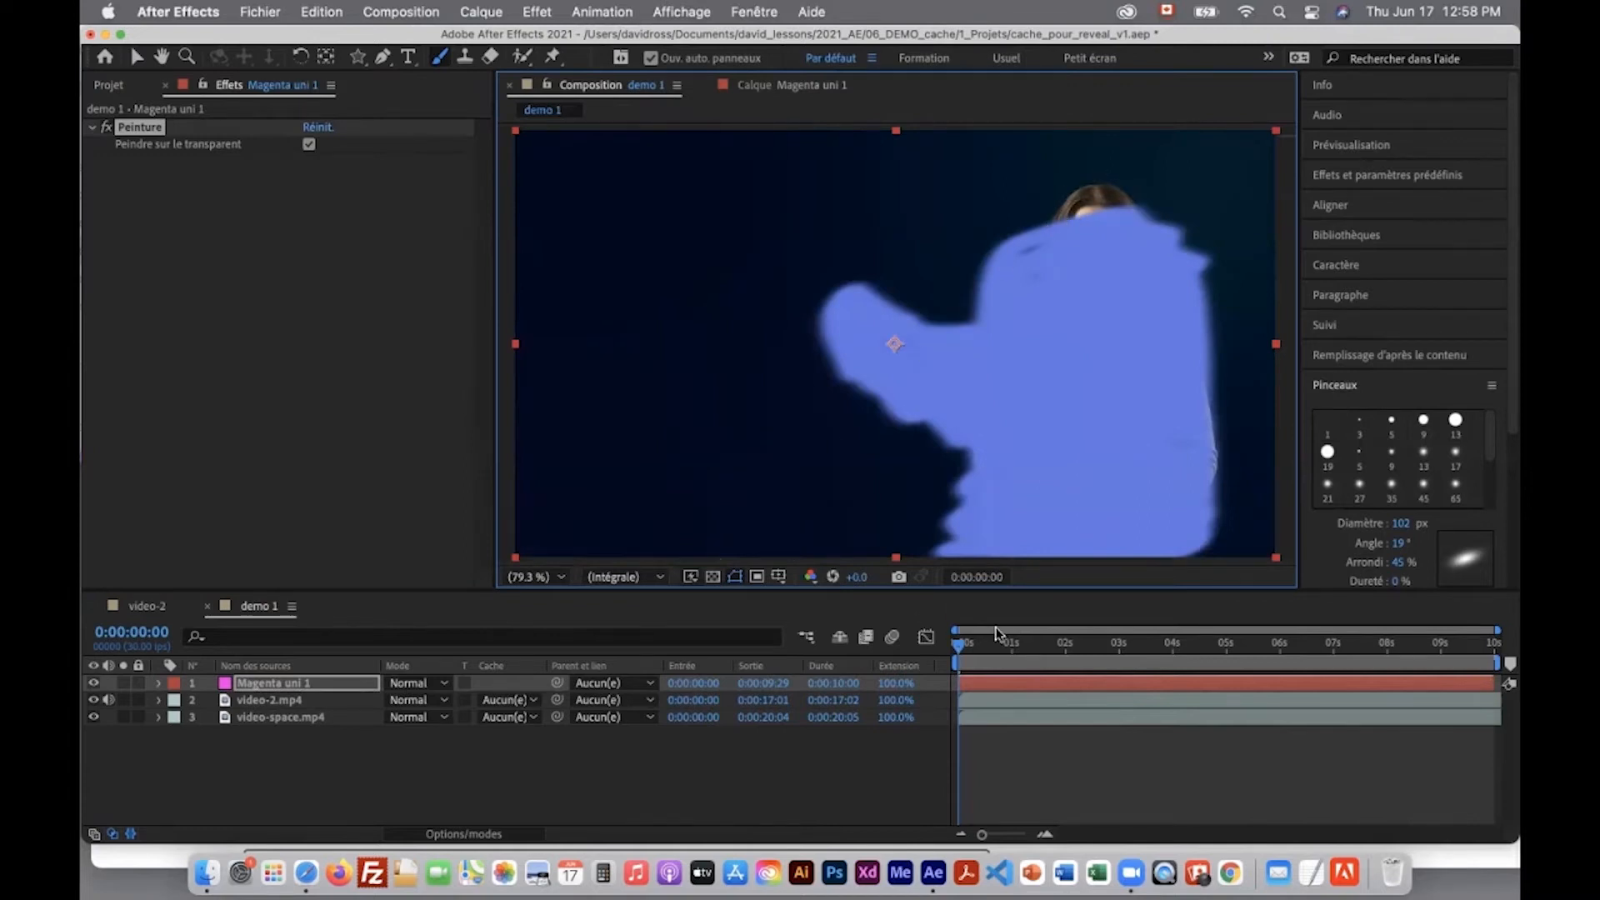
pyautogui.moveTo(958, 644)
pyautogui.mouseDown()
pyautogui.moveTo(983, 653)
pyautogui.moveTo(956, 653)
pyautogui.mouseUp()
pyautogui.click(1453, 559)
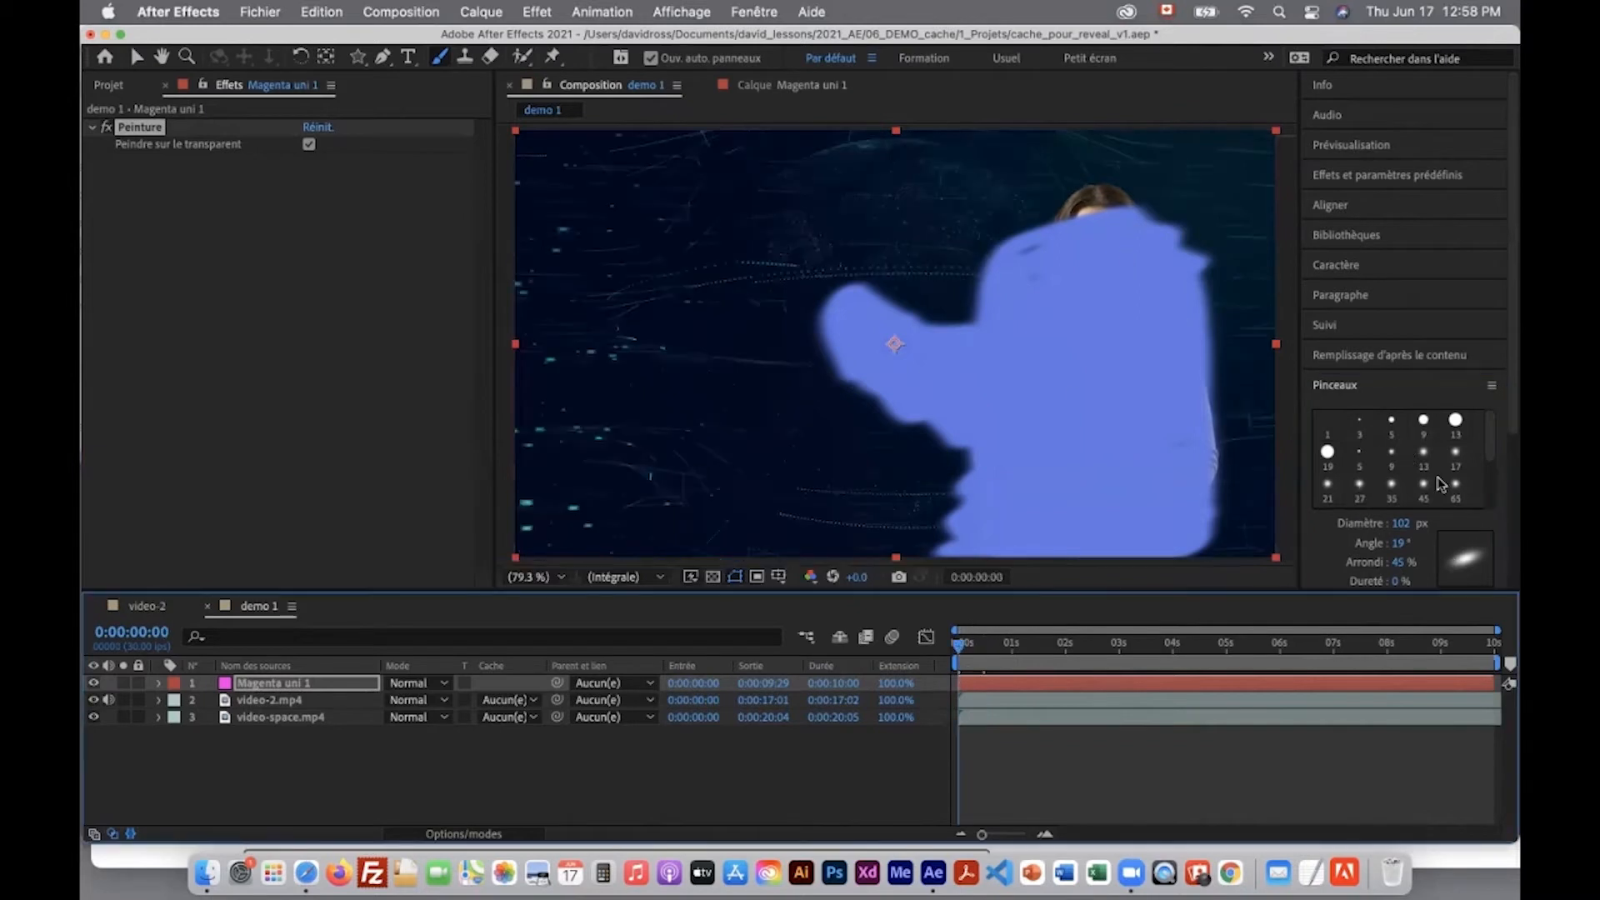
pyautogui.click(1465, 552)
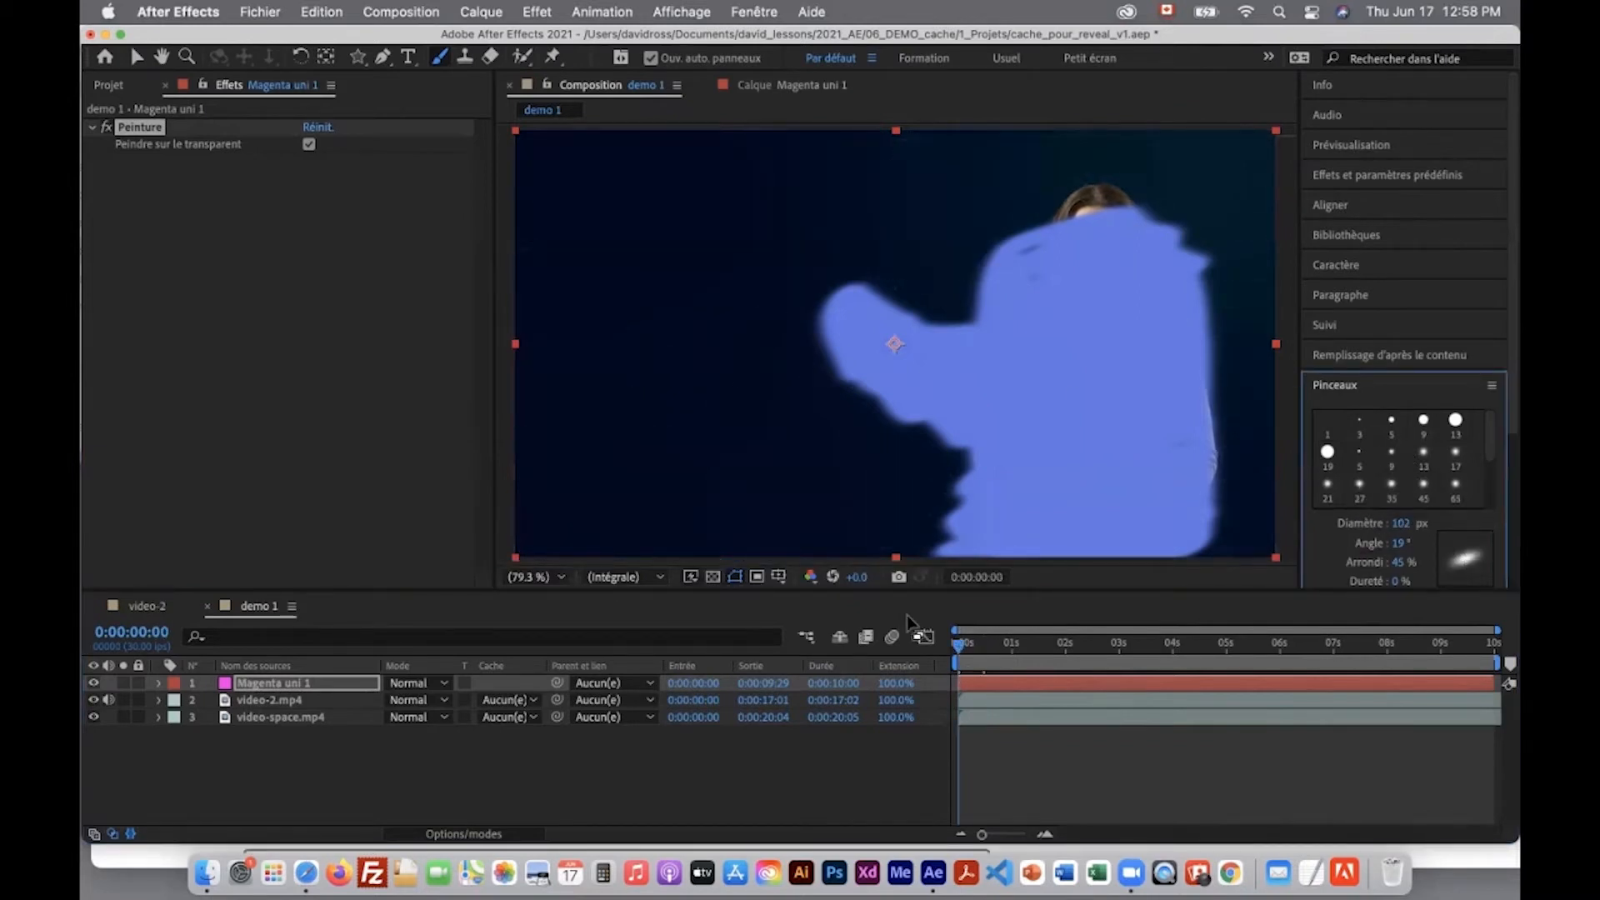
pyautogui.doubleClick(1096, 165)
pyautogui.moveTo(1096, 165)
pyautogui.mouseDown()
pyautogui.moveTo(1129, 165)
pyautogui.moveTo(1050, 176)
pyautogui.moveTo(1026, 220)
pyautogui.mouseUp()
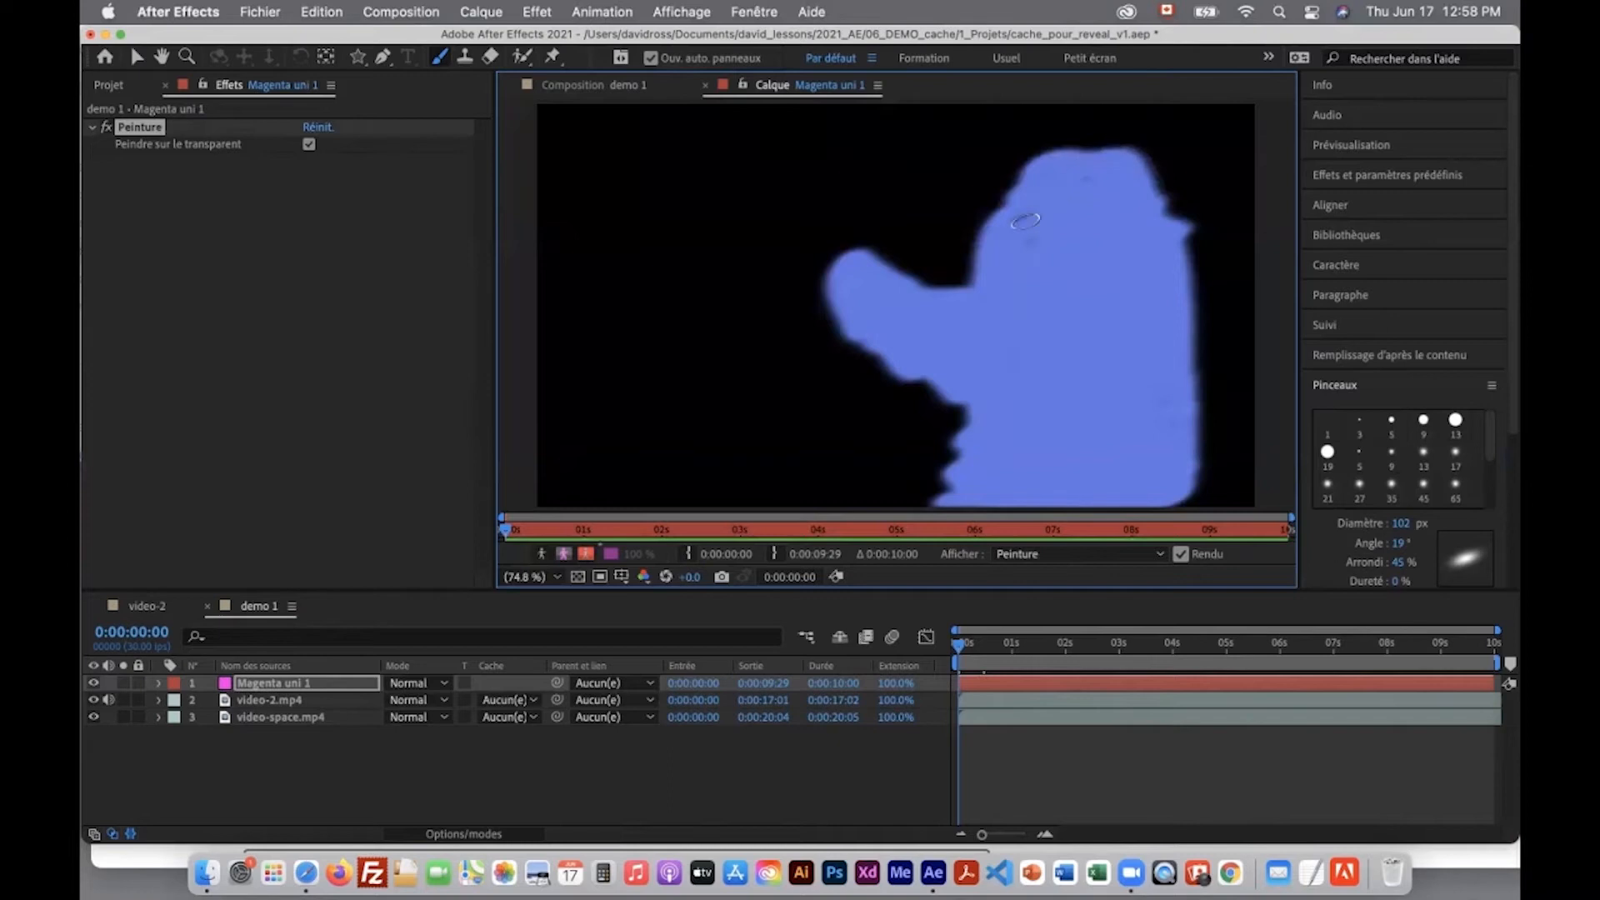
pyautogui.moveTo(1075, 161)
pyautogui.mouseDown()
pyautogui.moveTo(1129, 144)
pyautogui.moveTo(1183, 208)
pyautogui.mouseUp()
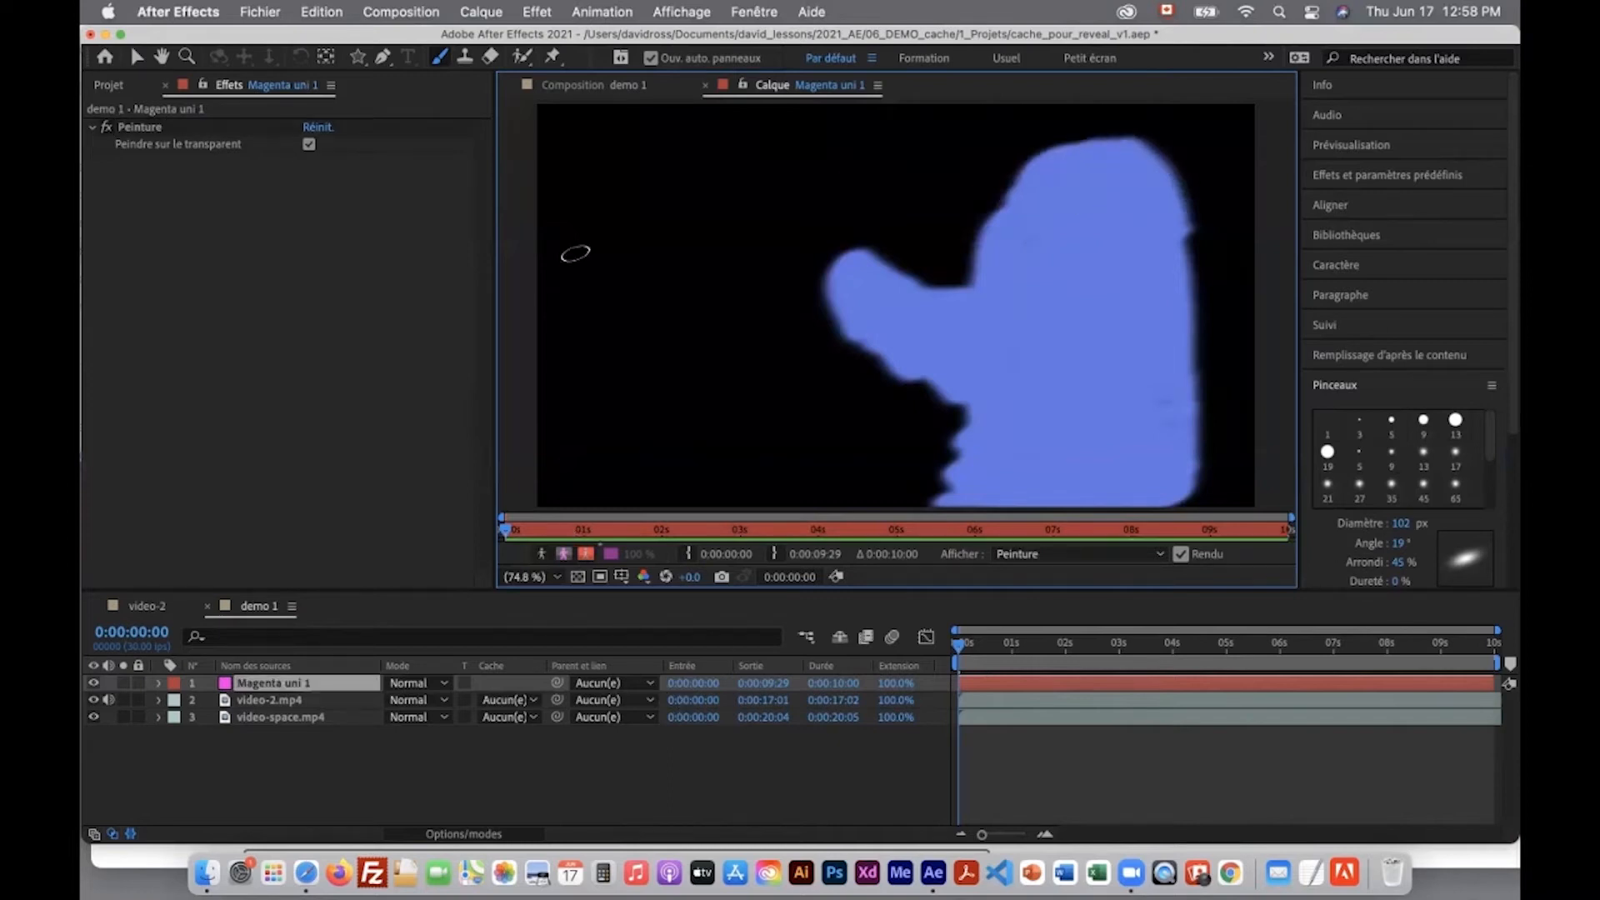
pyautogui.click(611, 85)
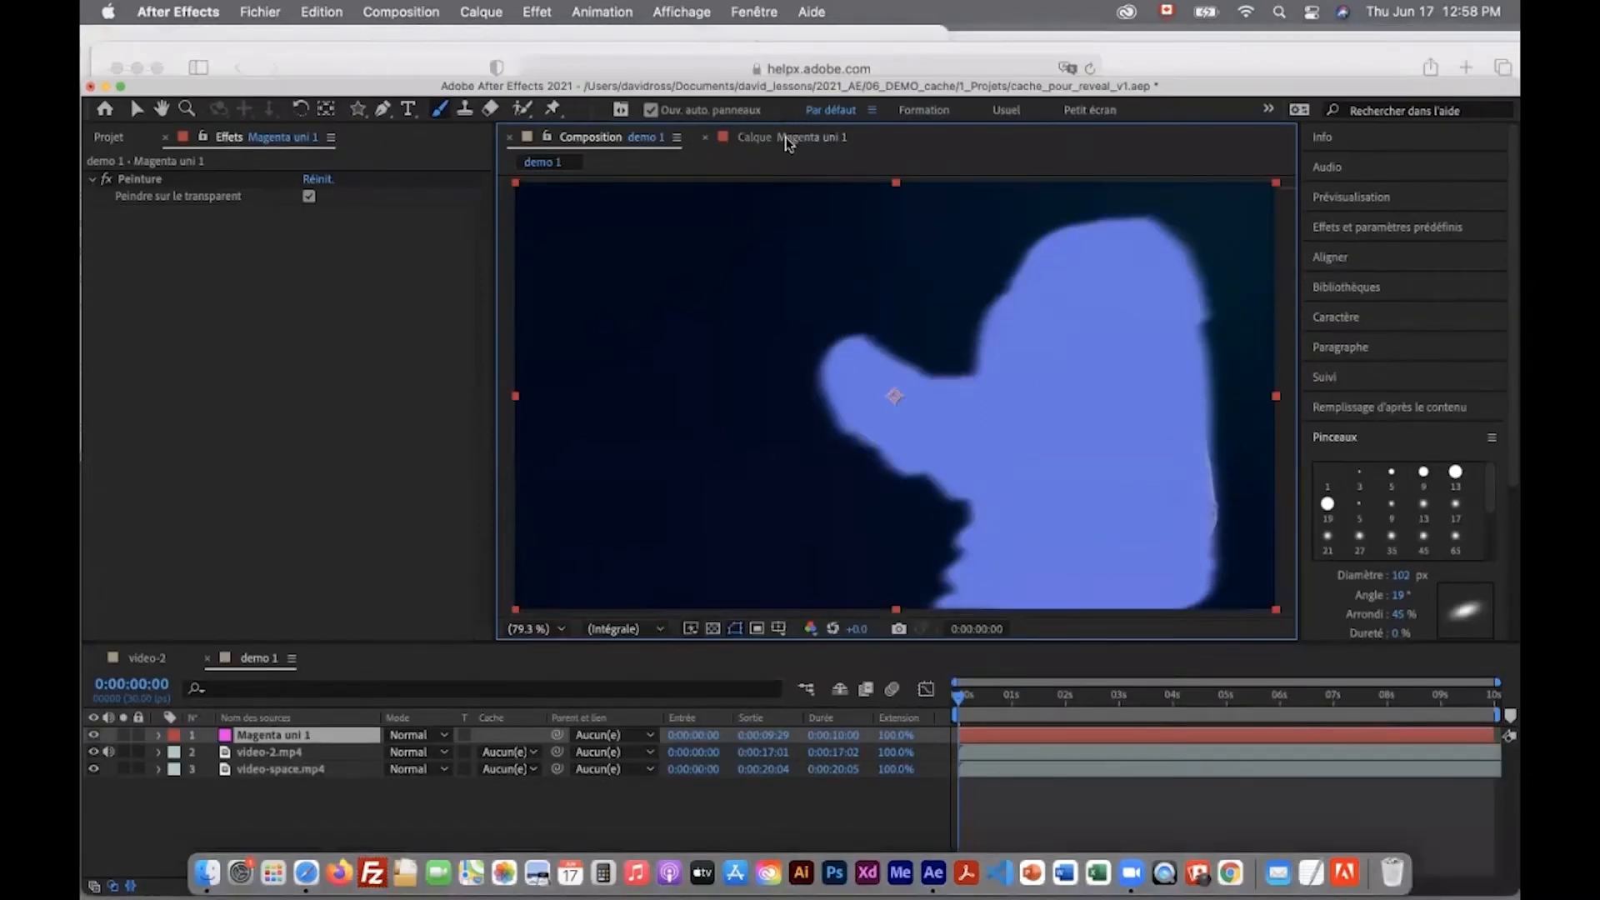
pyautogui.click(787, 137)
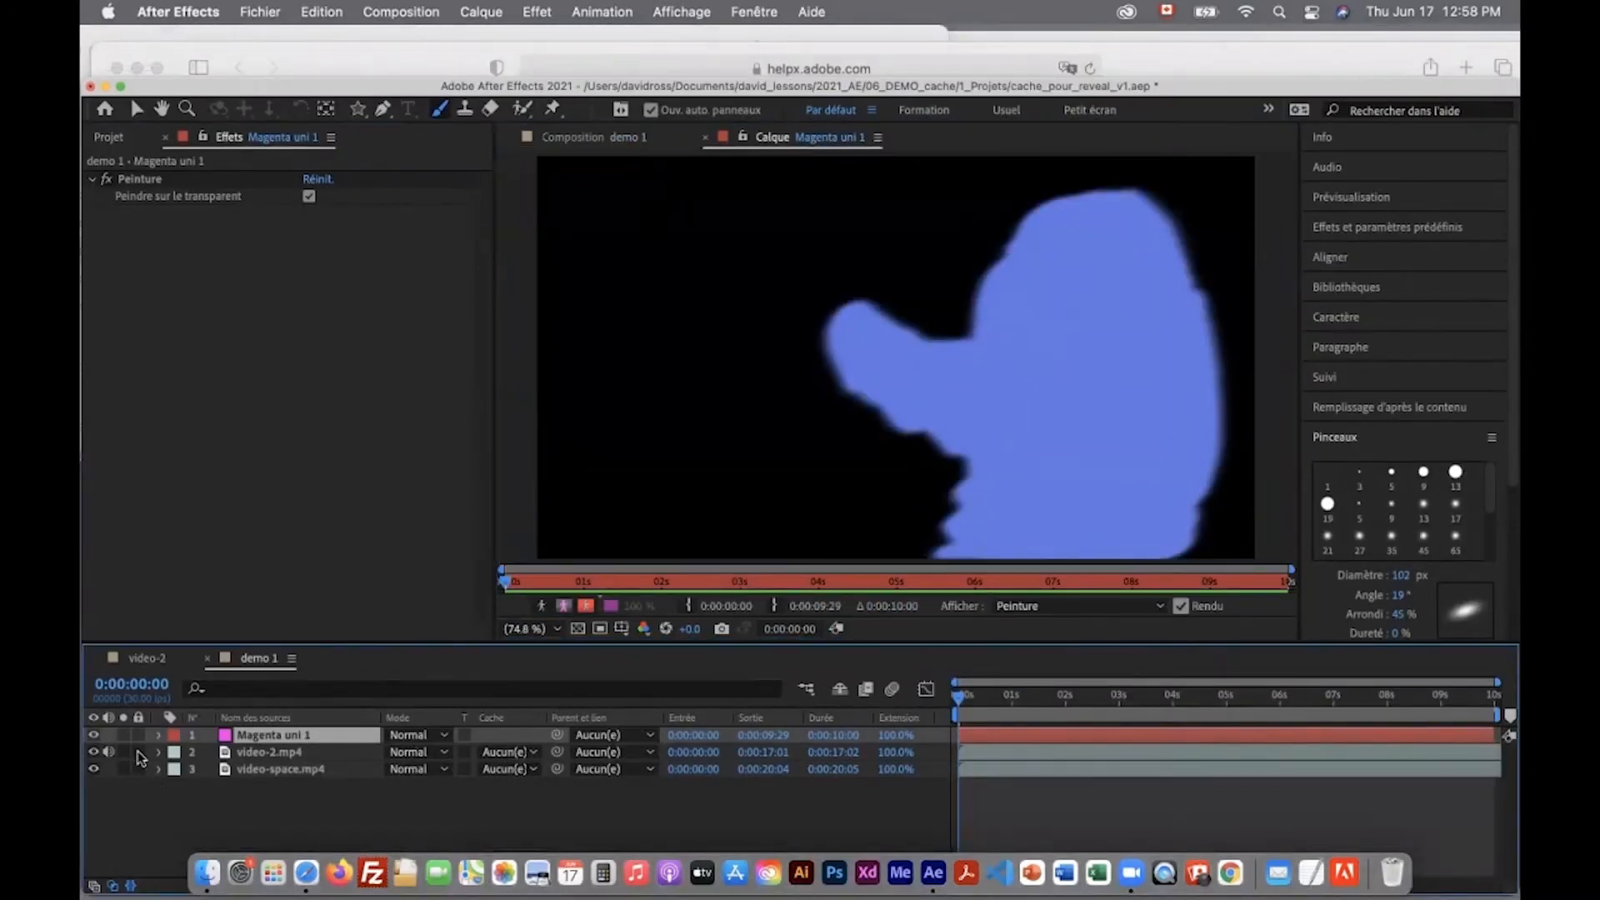
# Enlarge the timeline area and expand the magenta solid's Peinture effect to list its individual brush strokes
pyautogui.moveTo(225, 642); pyautogui.dragTo(225, 477)
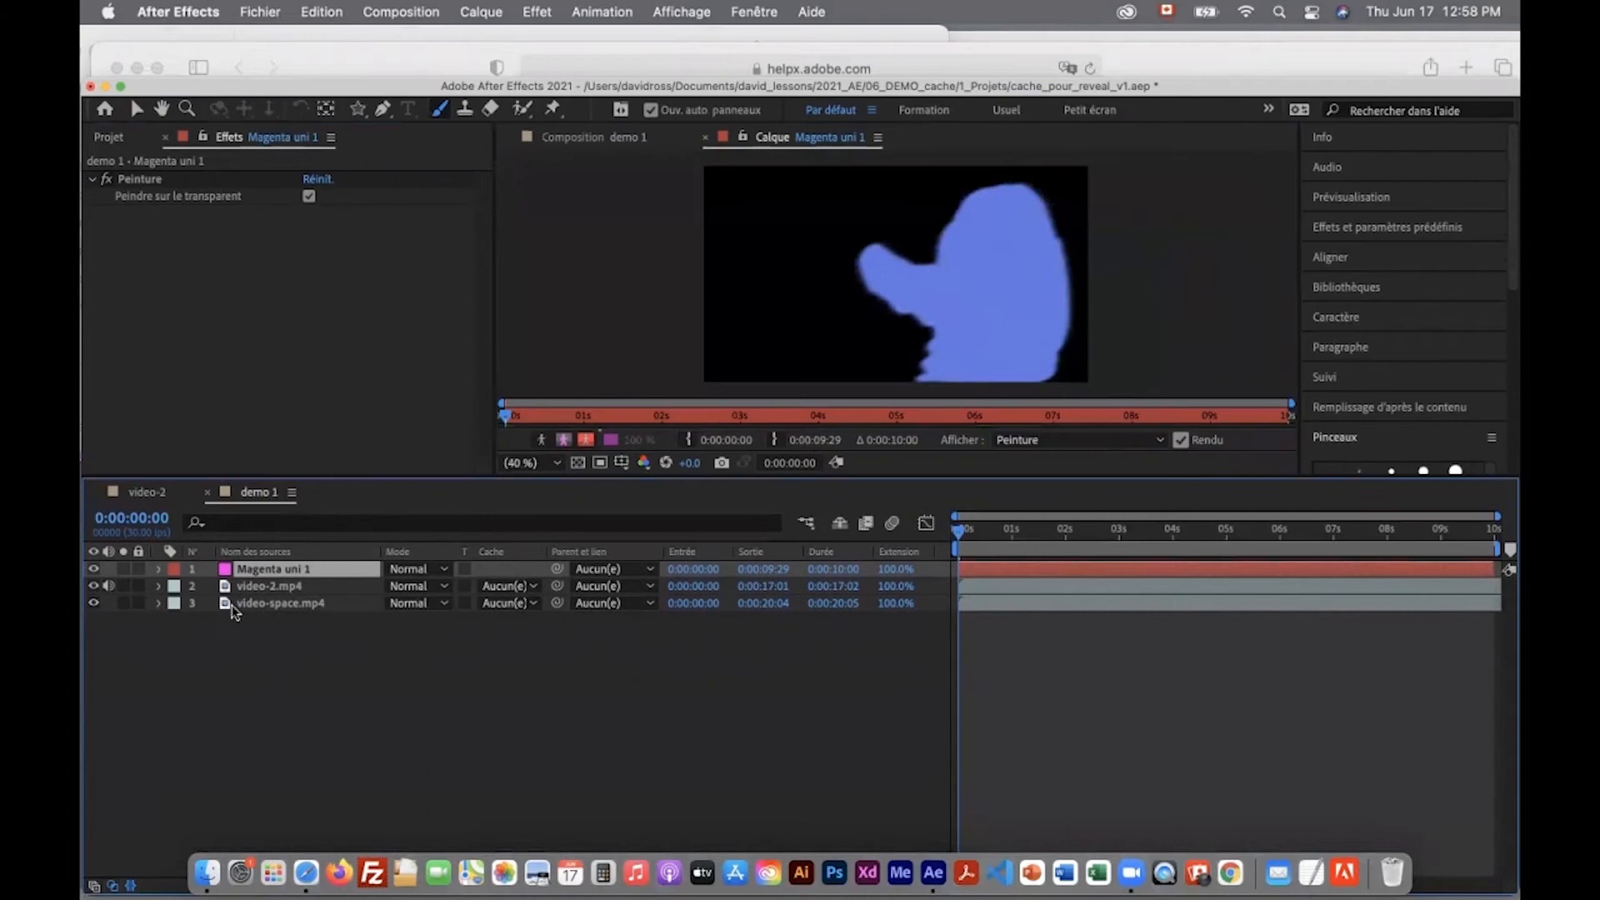
pyautogui.click(160, 569)
pyautogui.click(176, 587)
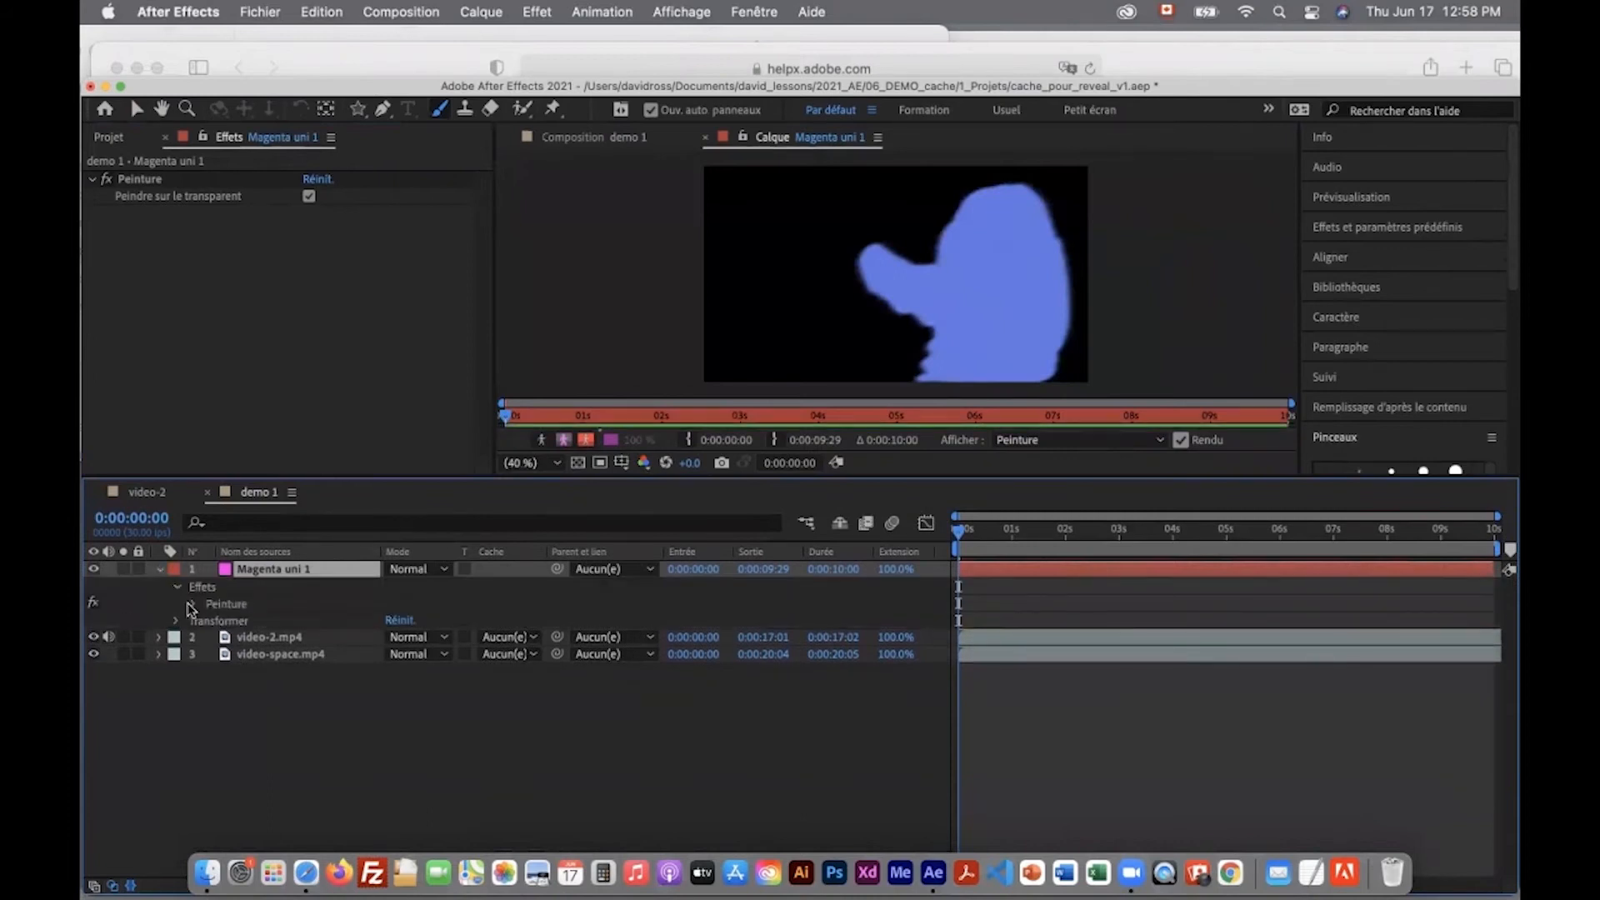
pyautogui.click(194, 609)
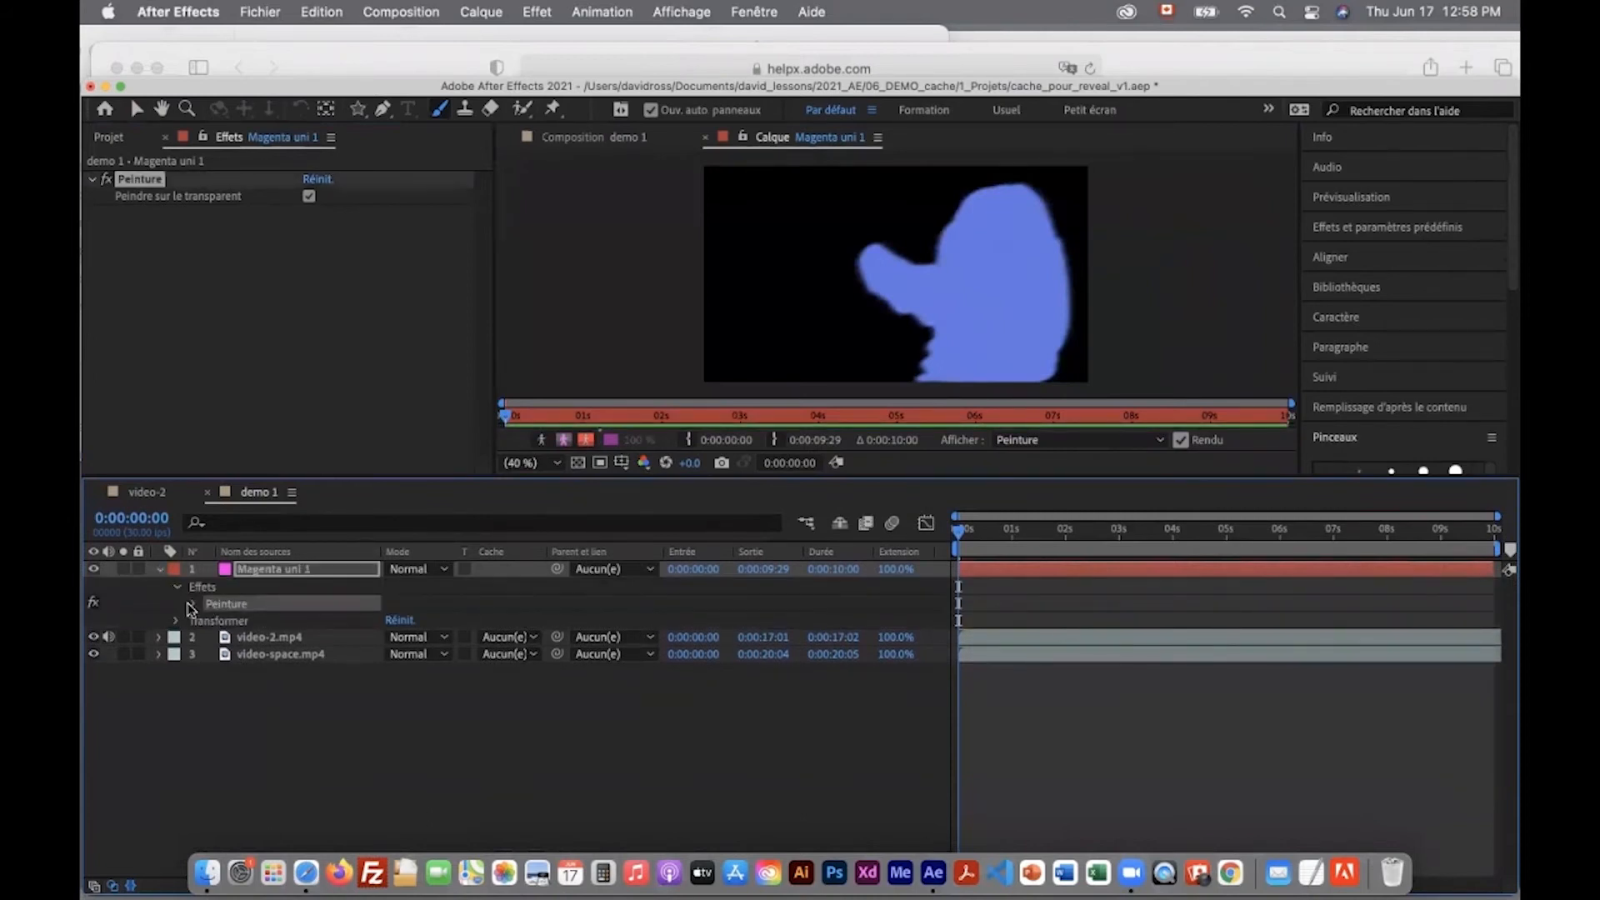
pyautogui.click(191, 605)
# Select Pinceau 1, Pinceau 2 and Pinceau 3 in turn to examine each stroke's path in the layer view
pyautogui.click(241, 639)
pyautogui.click(239, 657)
pyautogui.click(239, 670)
pyautogui.click(239, 655)
pyautogui.click(239, 640)
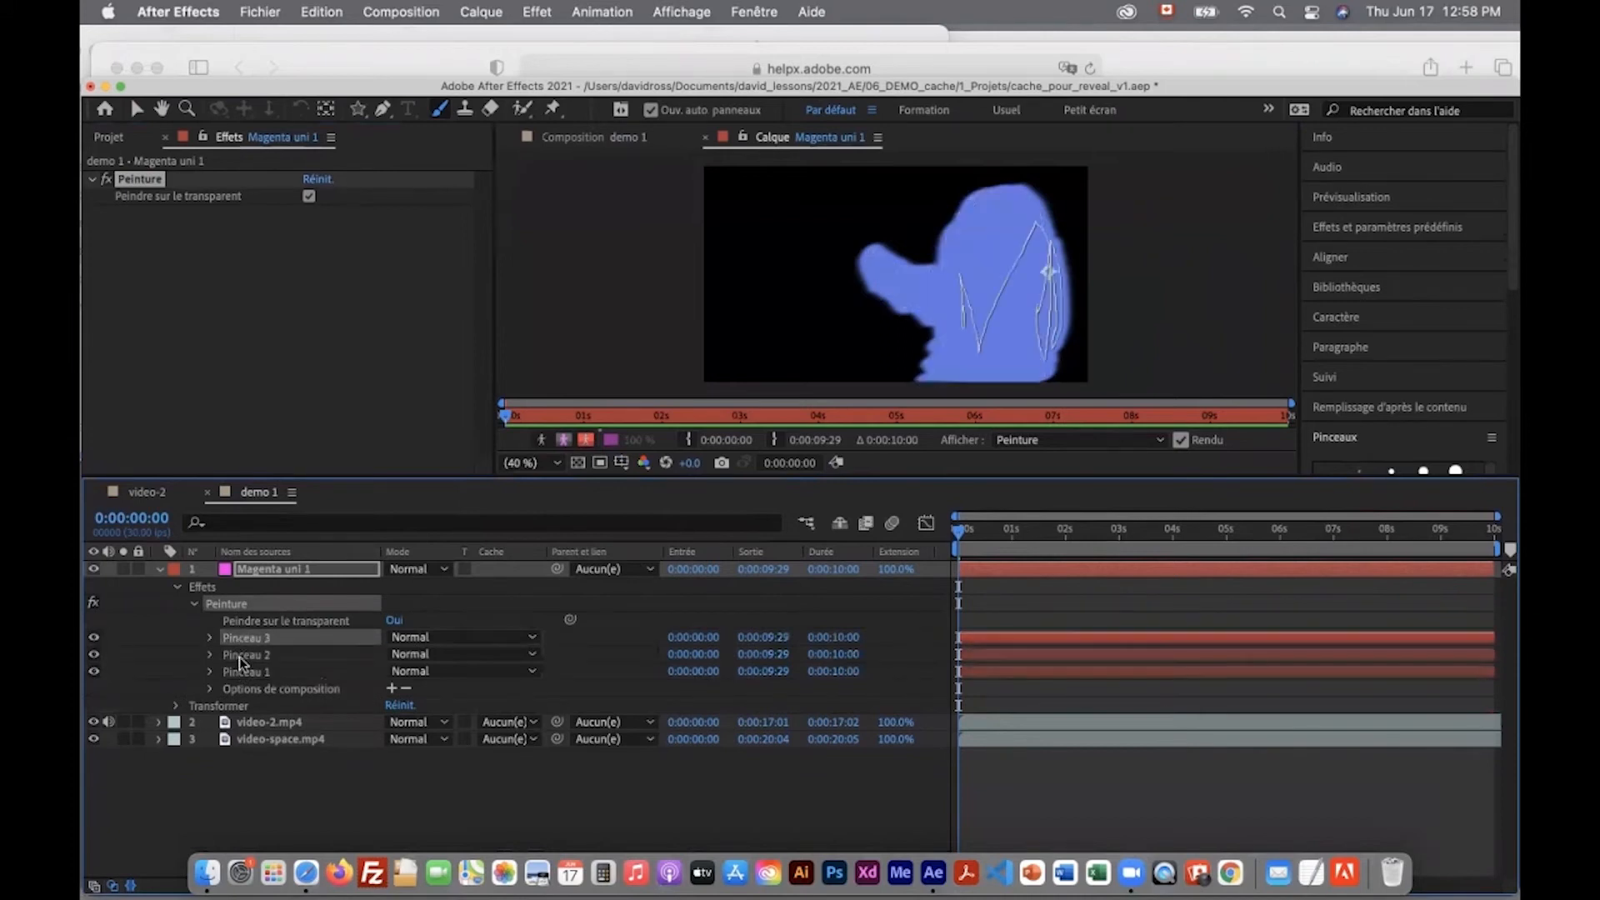
pyautogui.click(239, 657)
pyautogui.click(239, 671)
pyautogui.click(240, 655)
pyautogui.click(239, 640)
pyautogui.click(238, 672)
pyautogui.click(239, 657)
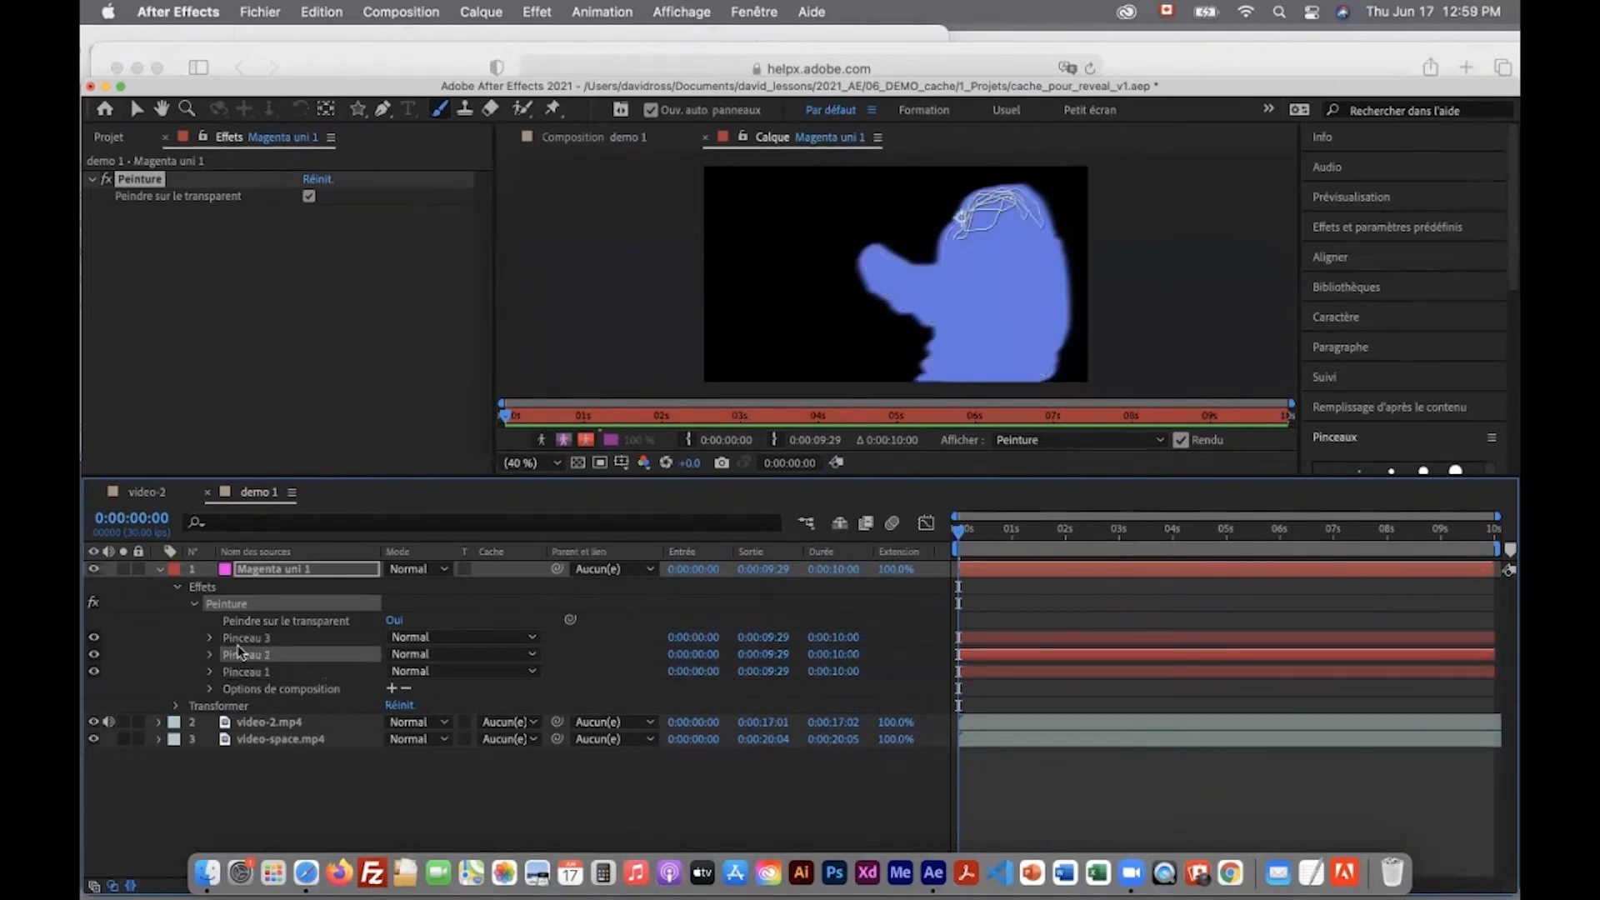
pyautogui.click(239, 640)
pyautogui.click(241, 672)
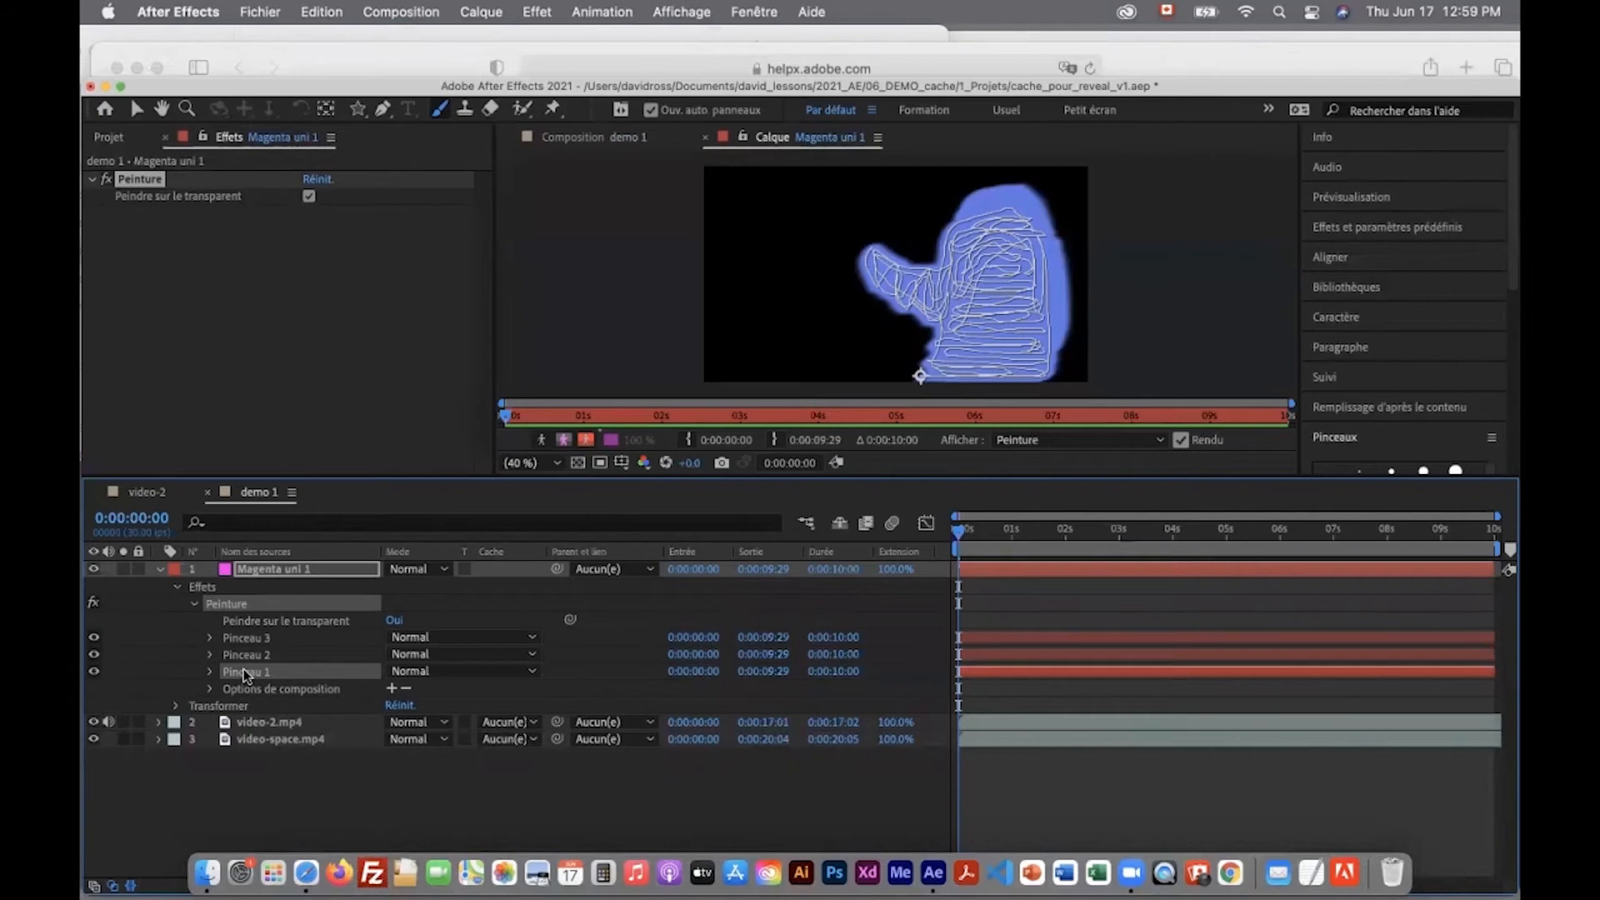
# Expand the Options de contour of Pinceau 1, Pinceau 2 and Pinceau 3 and look through their stroke properties
pyautogui.click(210, 672)
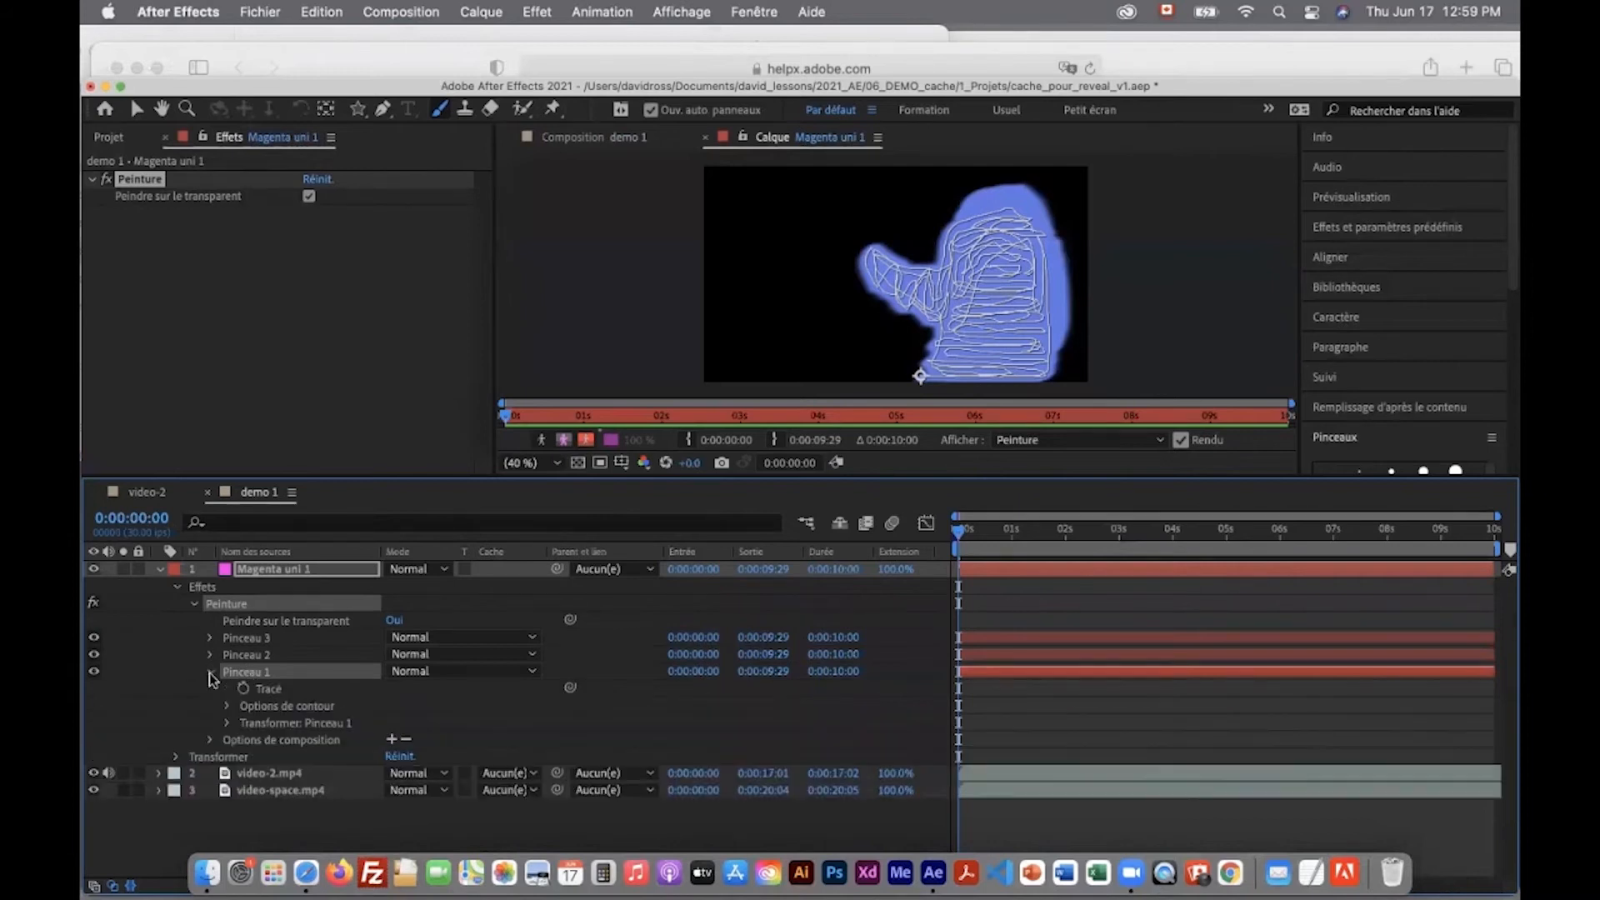
pyautogui.click(210, 654)
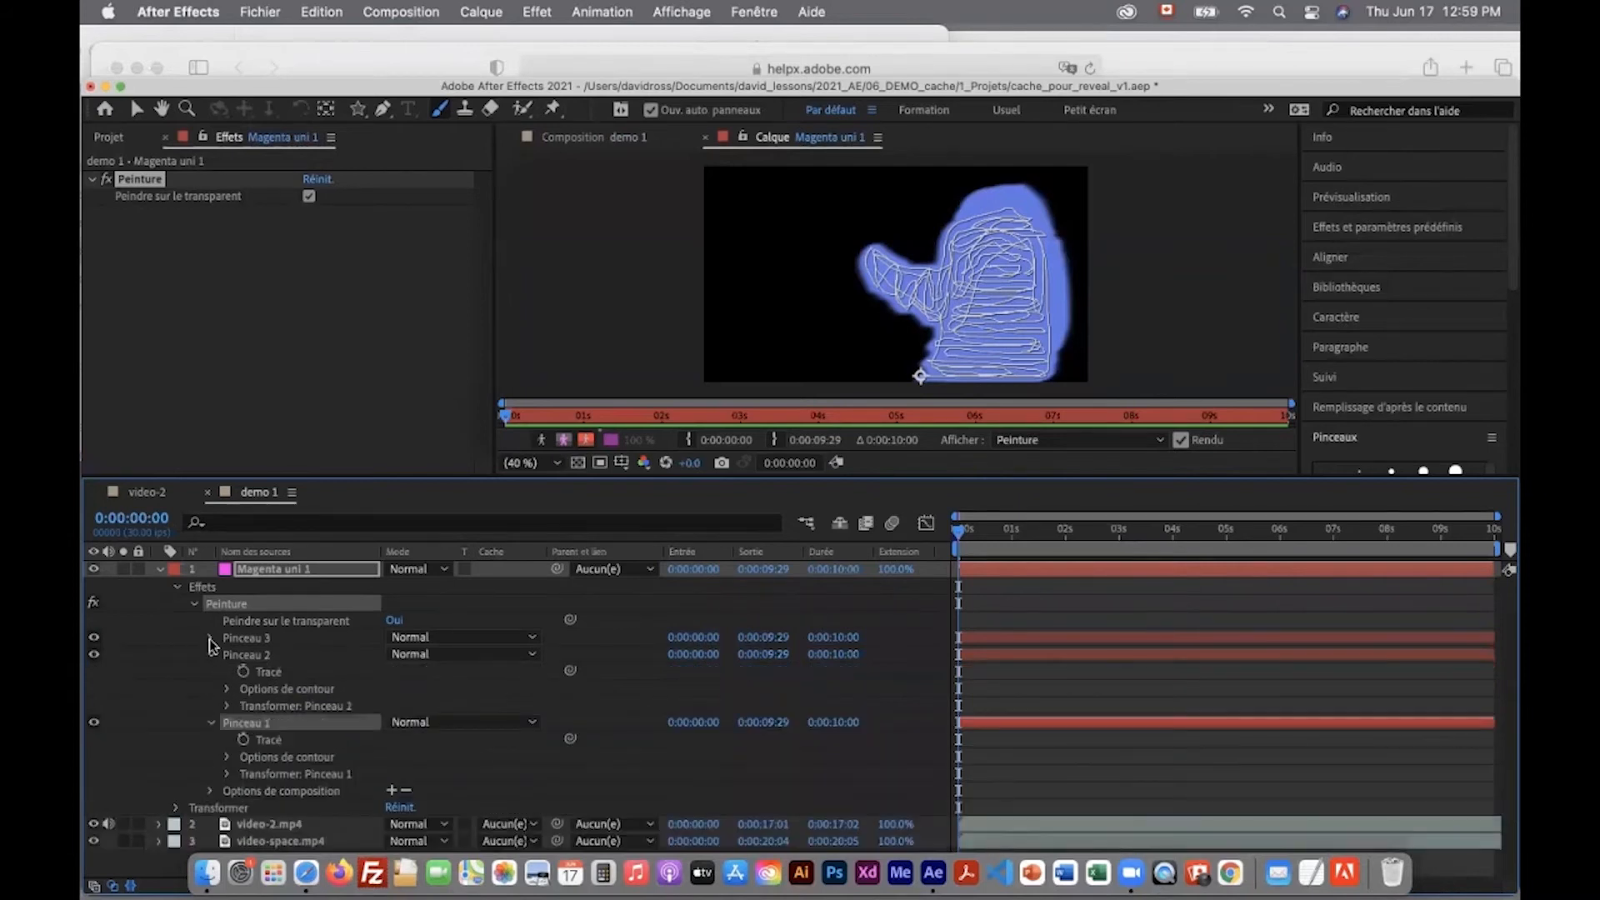
pyautogui.click(210, 639)
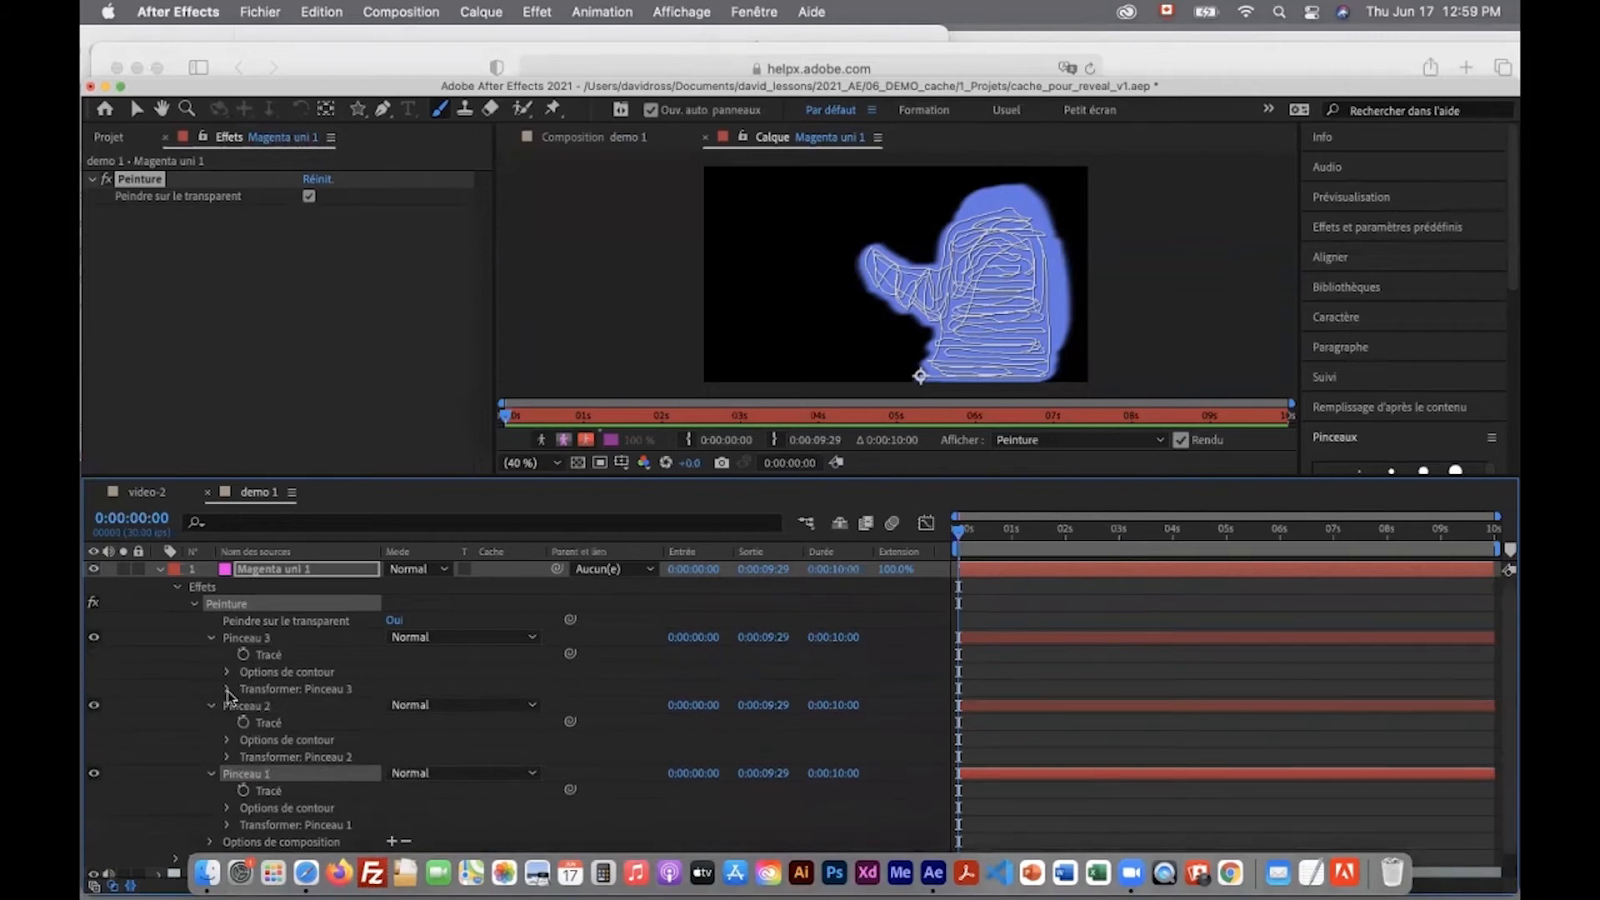
pyautogui.click(227, 671)
pyautogui.scroll(-5, 266, 724)
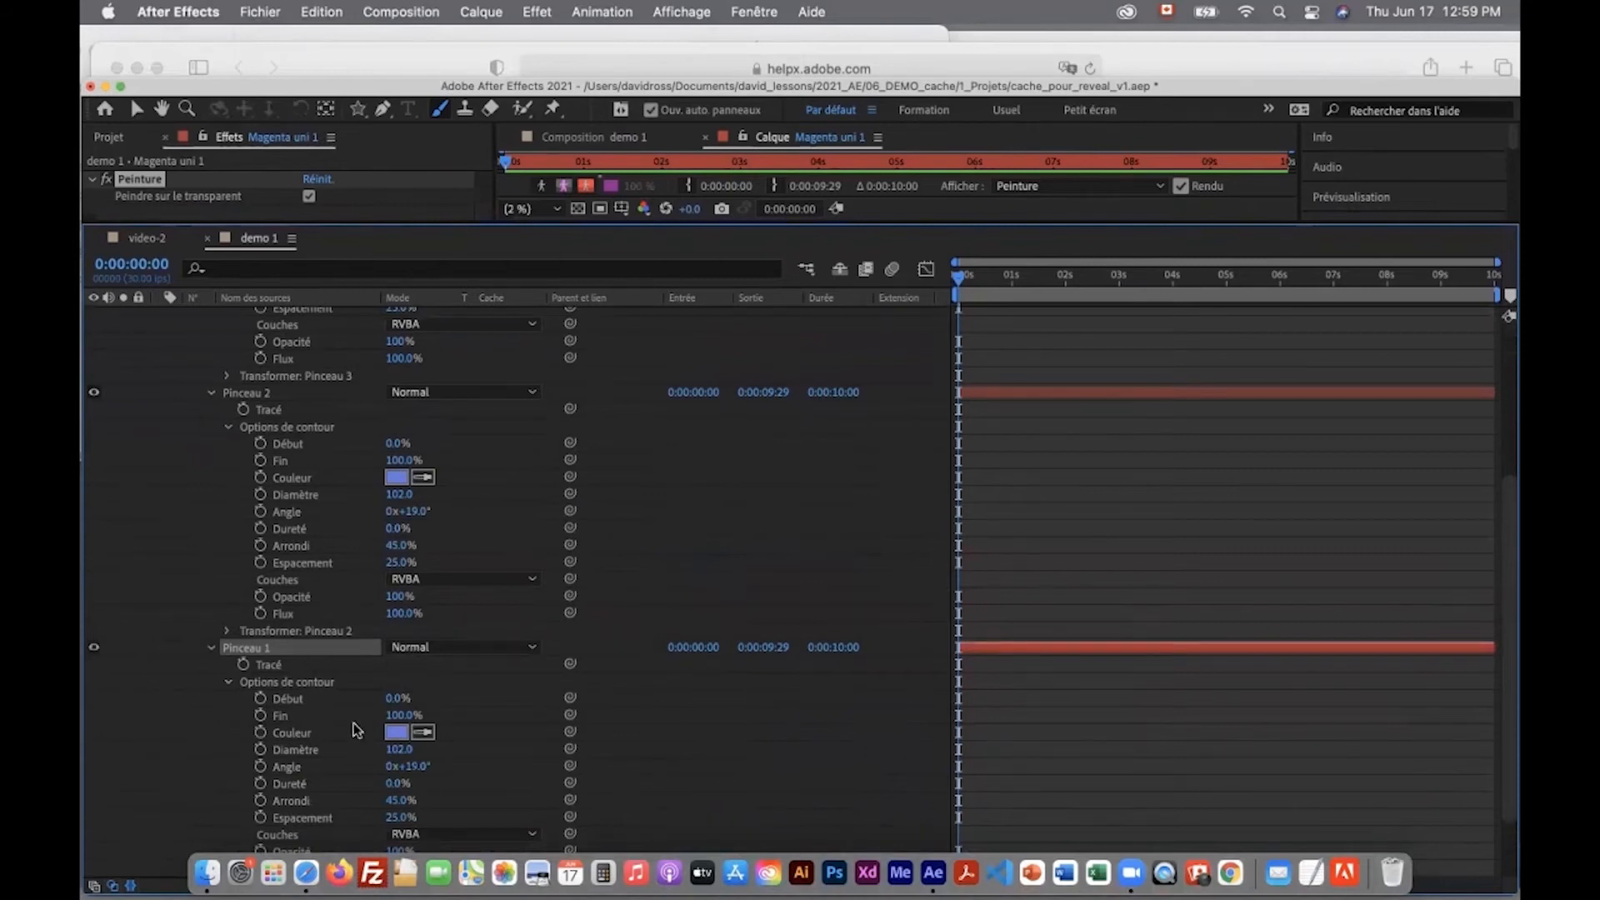
pyautogui.scroll(5, 356, 730)
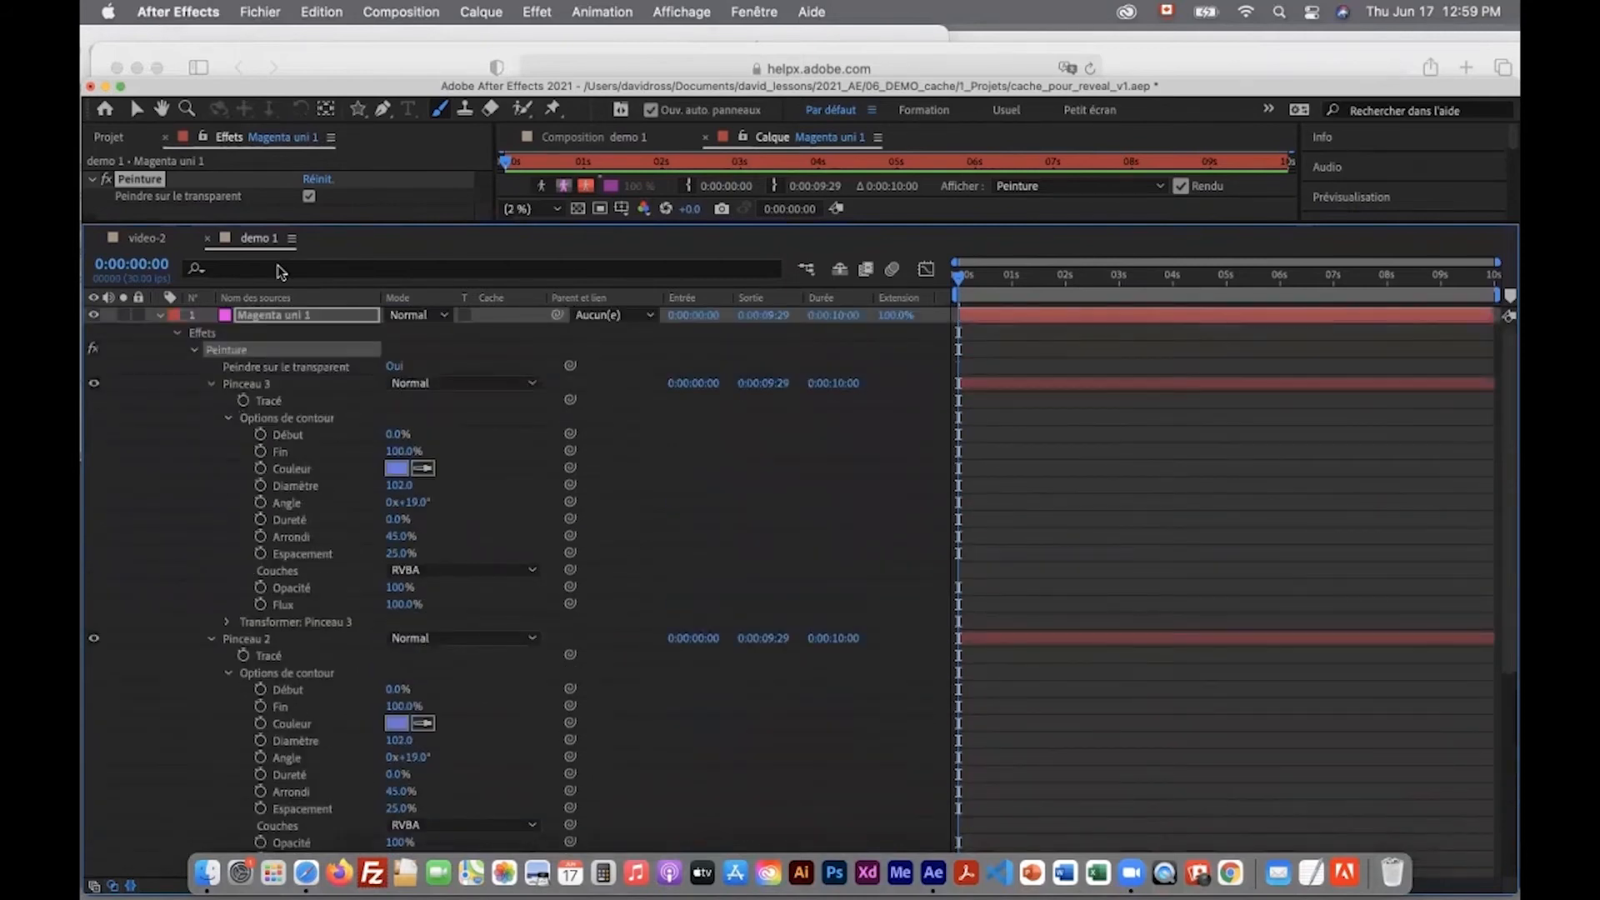
# Filter the demo 1 timeline properties by "fin" and enlarge the layer view again
pyautogui.click(278, 268)
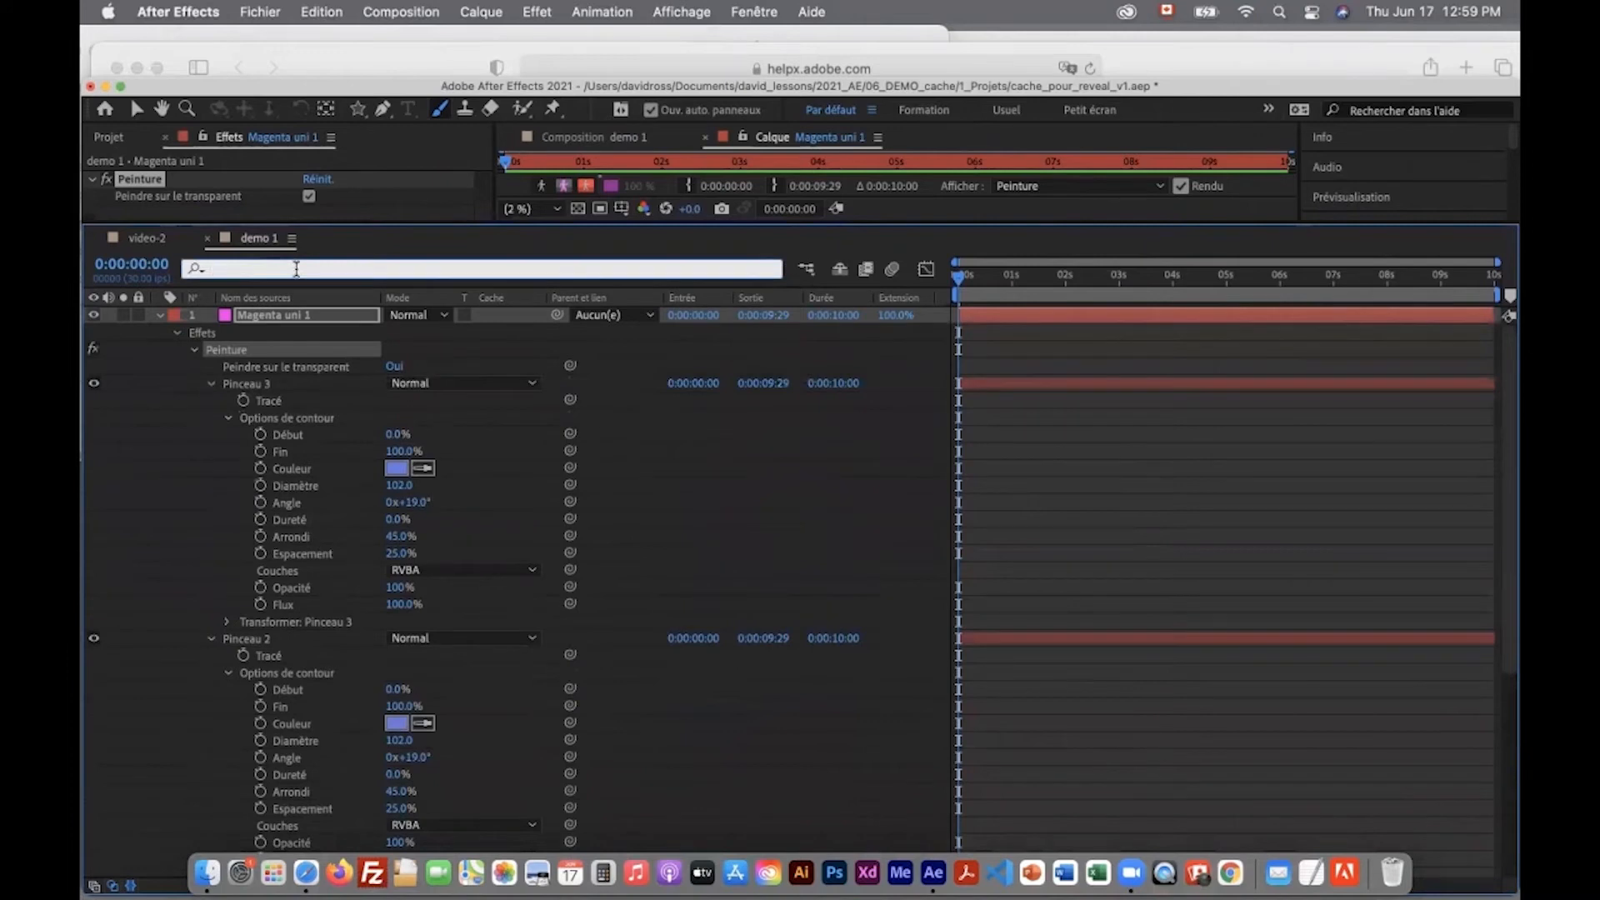
pyautogui.click(278, 316)
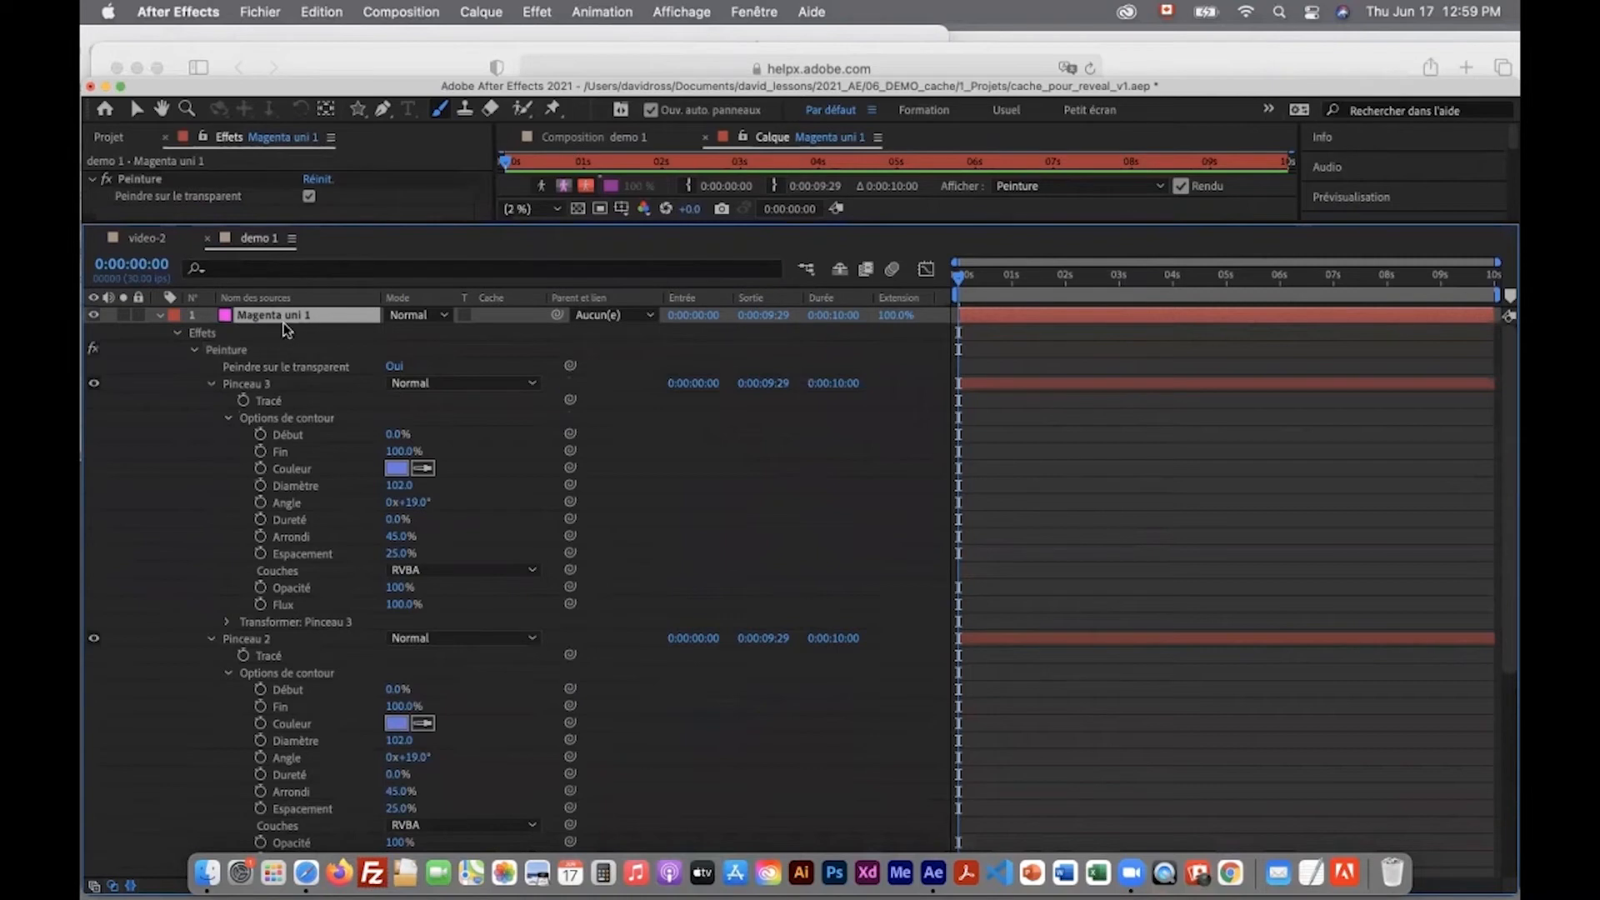
pyautogui.click(228, 268)
pyautogui.write('fin')
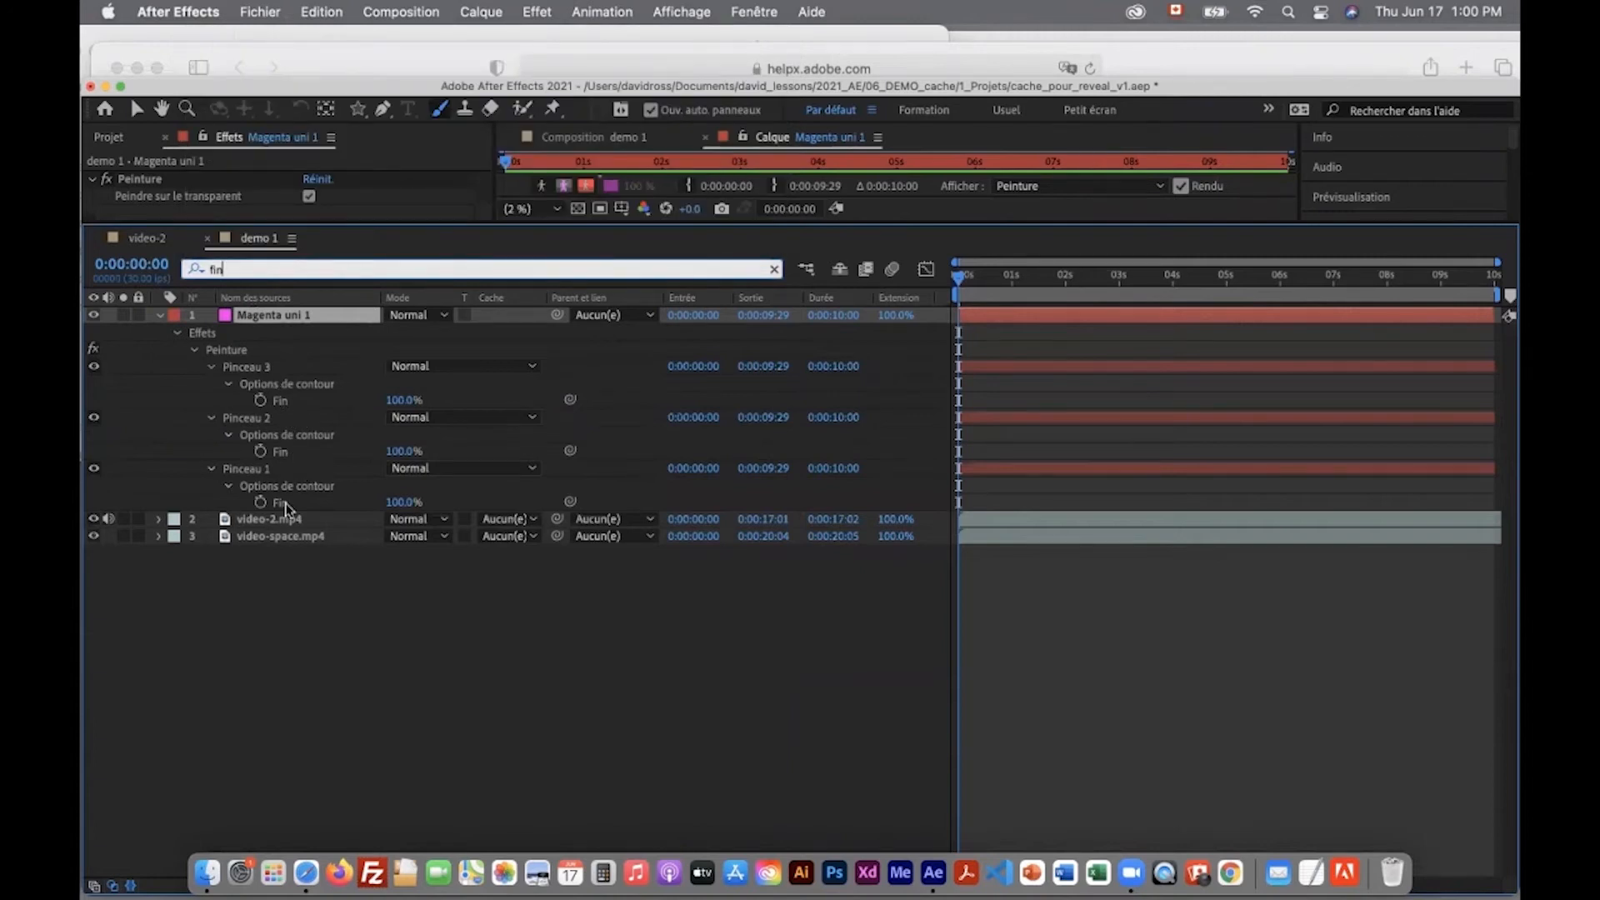
pyautogui.moveTo(519, 223); pyautogui.dragTo(519, 429)
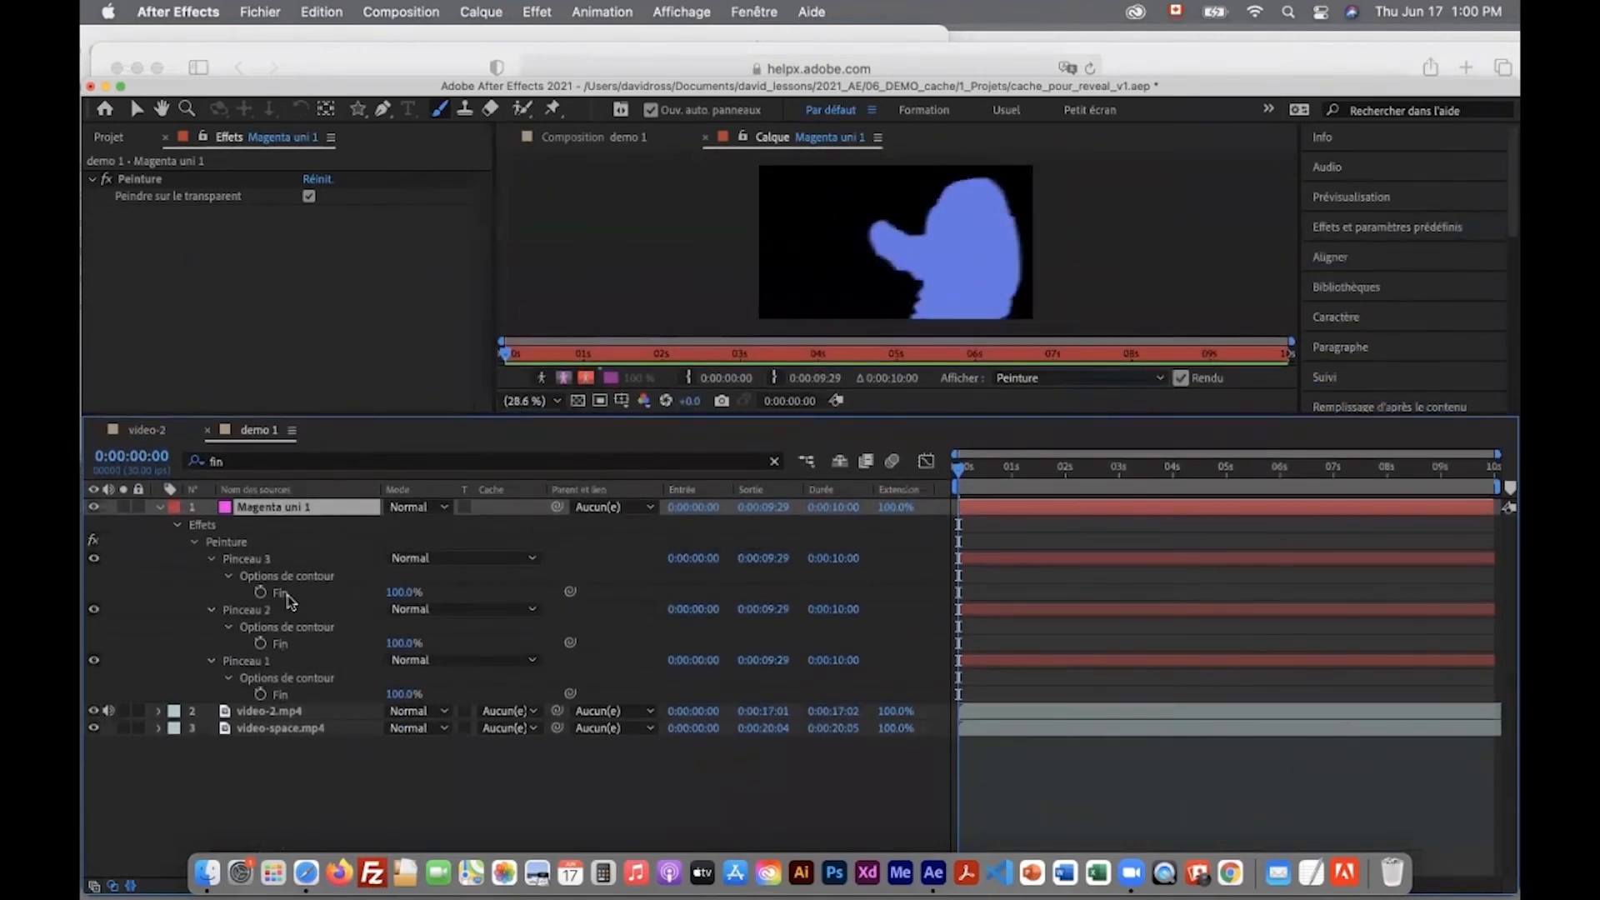
# Set Fin to 0% on all three brush strokes together, keyframe it at 0:00:00:00, and select the video-2.mp4 layer
pyautogui.click(284, 592)
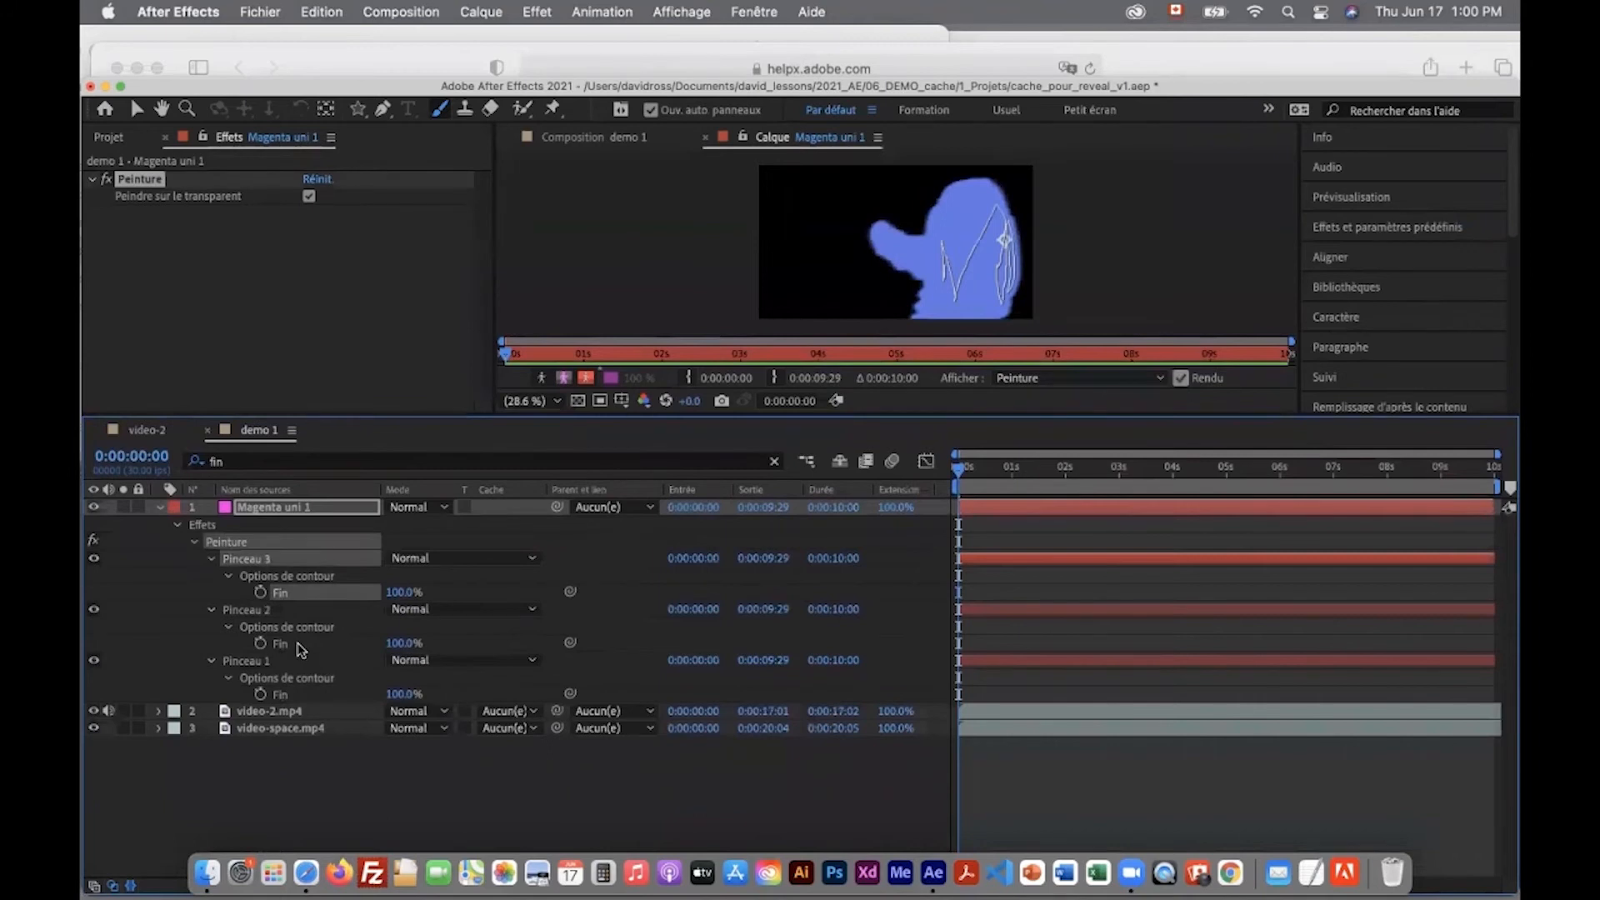
pyautogui.keyDown('shift'); pyautogui.click(298, 644); pyautogui.keyUp('shift')
pyautogui.keyDown('shift'); pyautogui.click(296, 695); pyautogui.keyUp('shift')
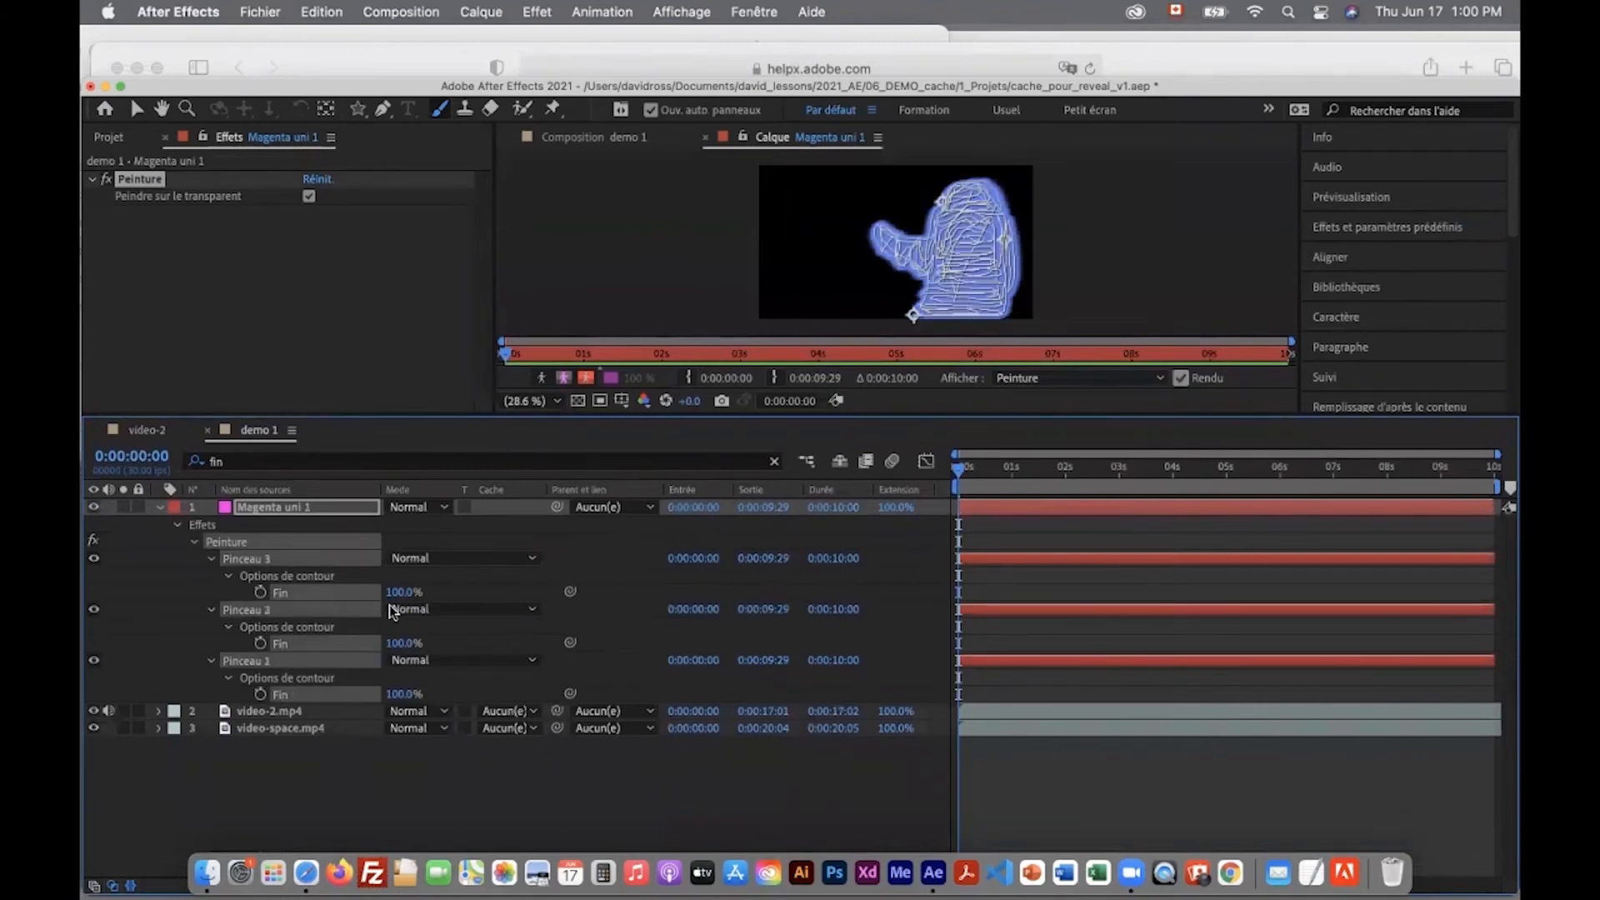
pyautogui.moveTo(391, 592)
pyautogui.mouseDown()
pyautogui.moveTo(308, 600)
pyautogui.moveTo(431, 591)
pyautogui.mouseUp()
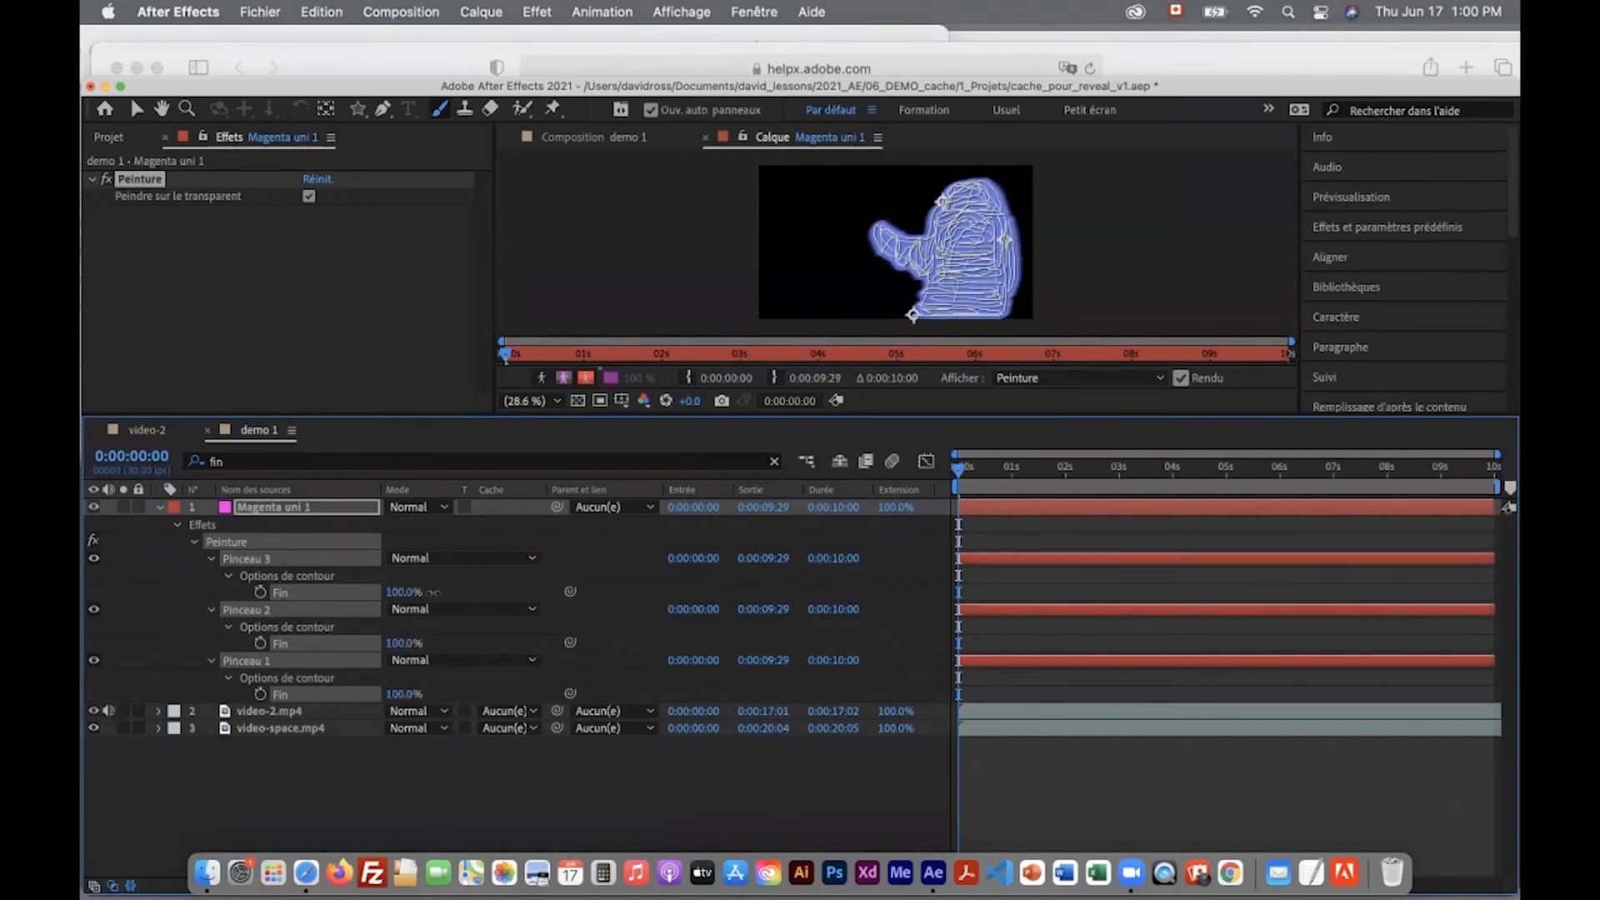
pyautogui.moveTo(431, 591)
pyautogui.mouseDown()
pyautogui.moveTo(280, 593)
pyautogui.moveTo(433, 593)
pyautogui.mouseUp()
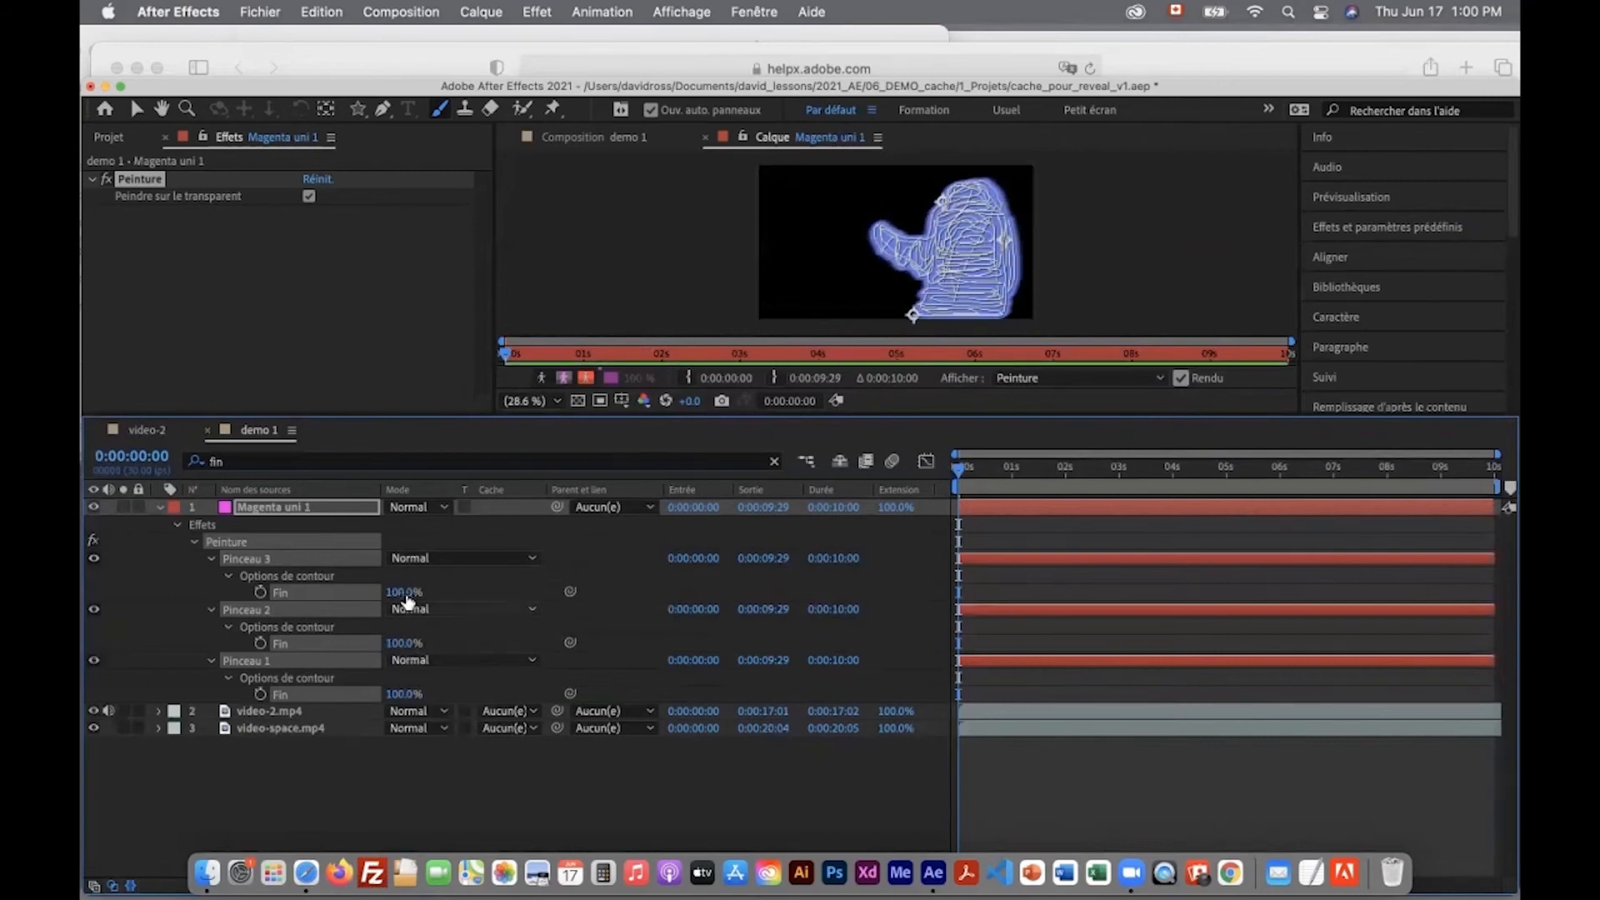
pyautogui.moveTo(400, 592); pyautogui.dragTo(298, 606)
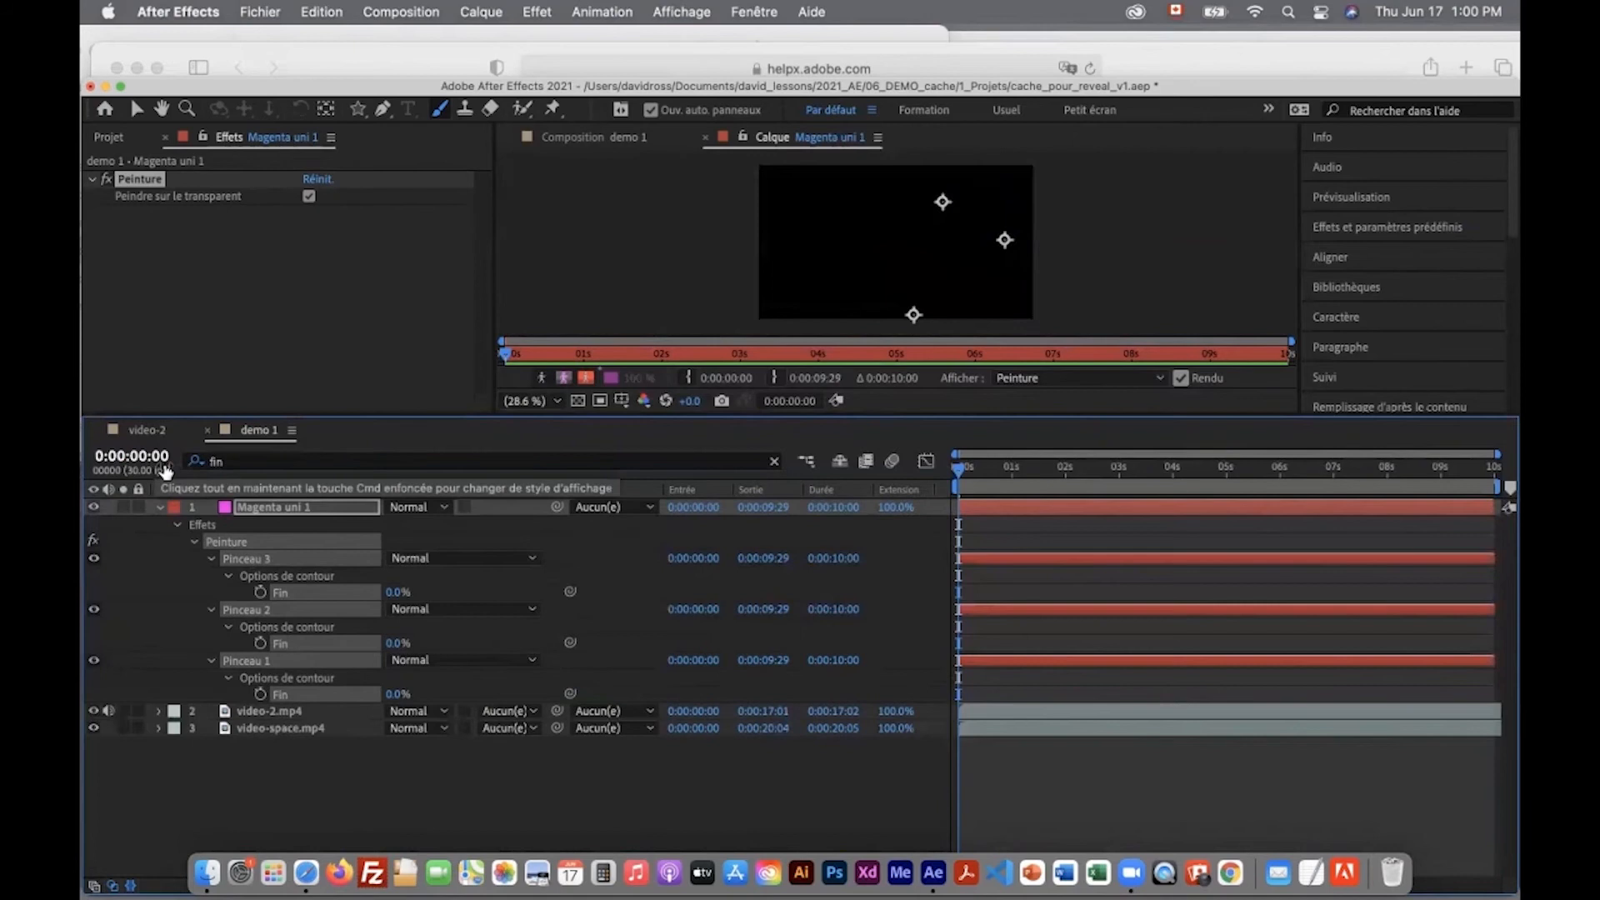
pyautogui.click(261, 592)
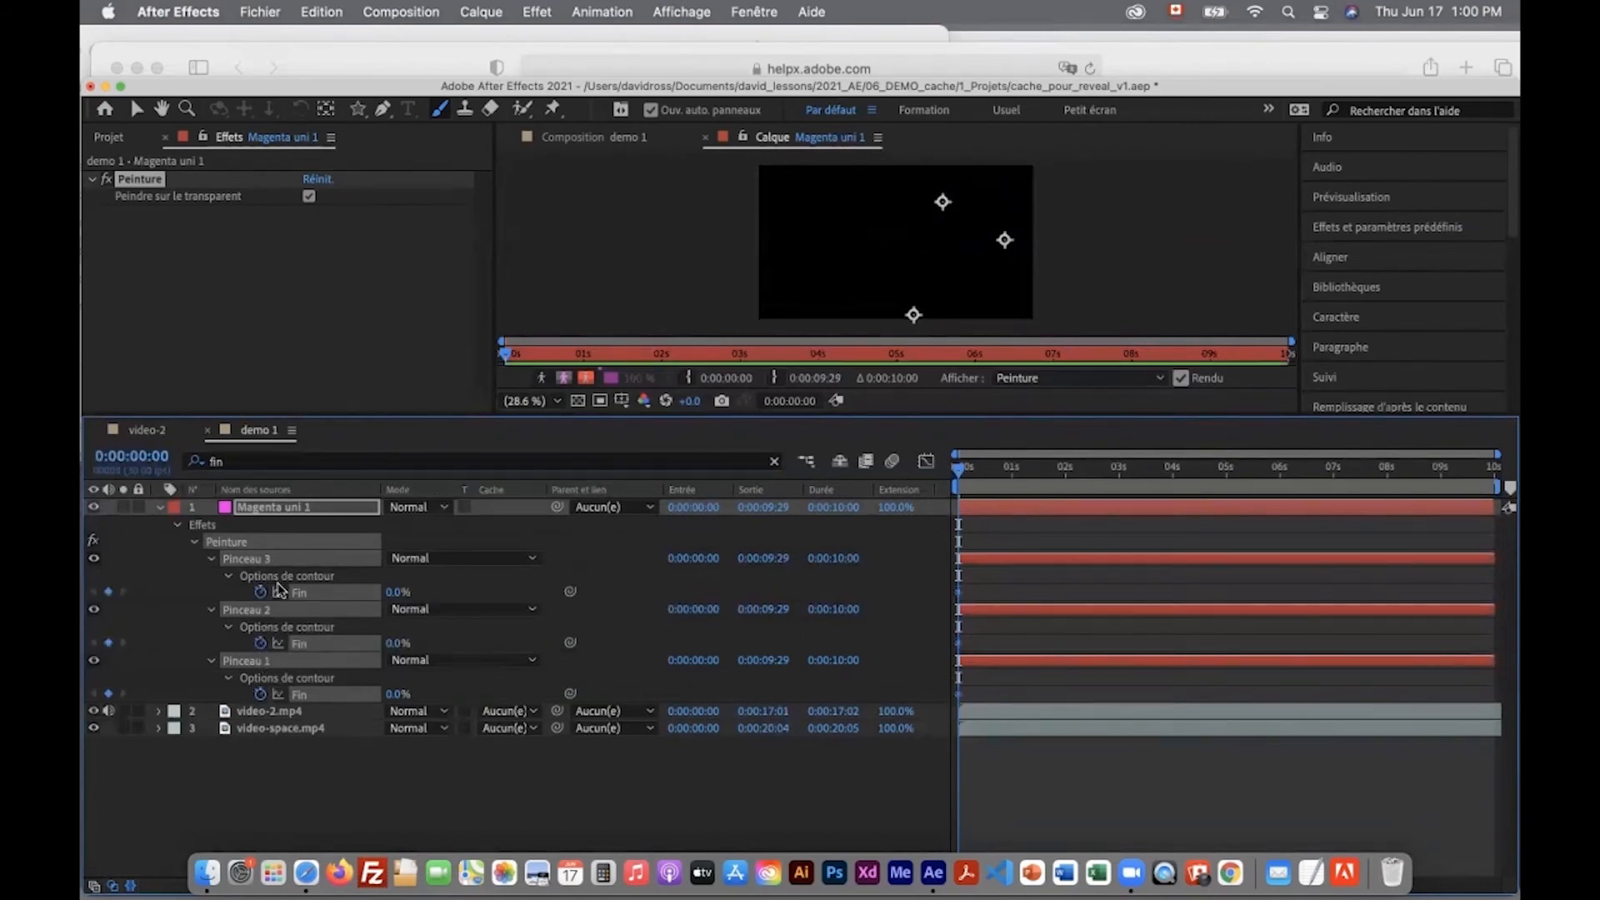
pyautogui.click(260, 710)
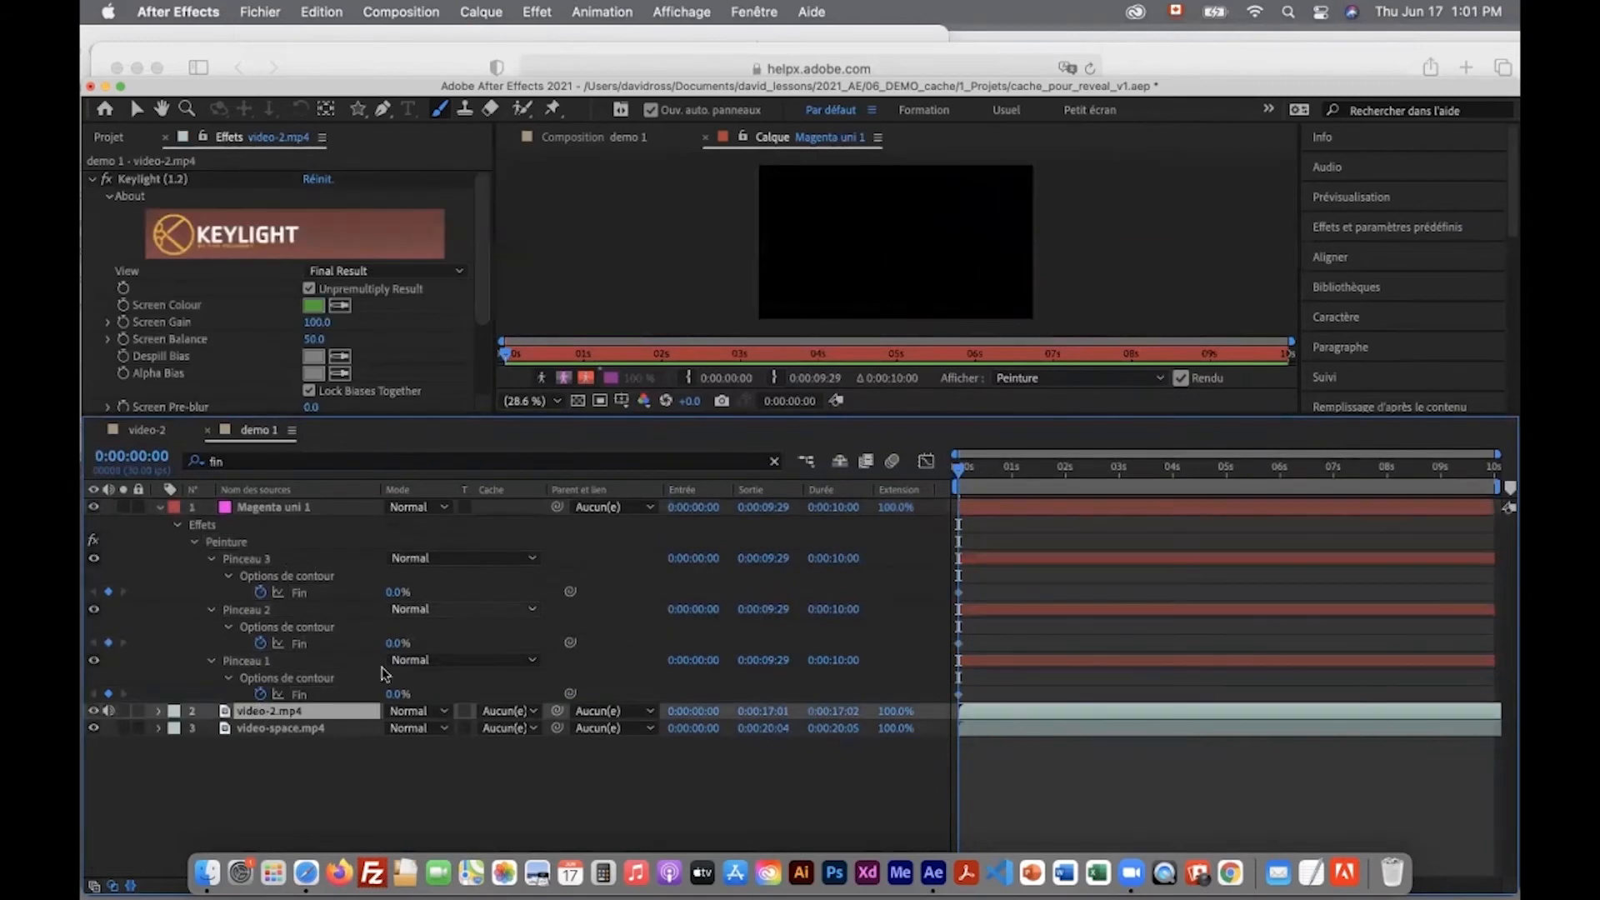
# Raise Fin to its full value on all three Magenta uni 1 strokes at 0:00:01:15 and preview the painted animation
pyautogui.click(279, 506)
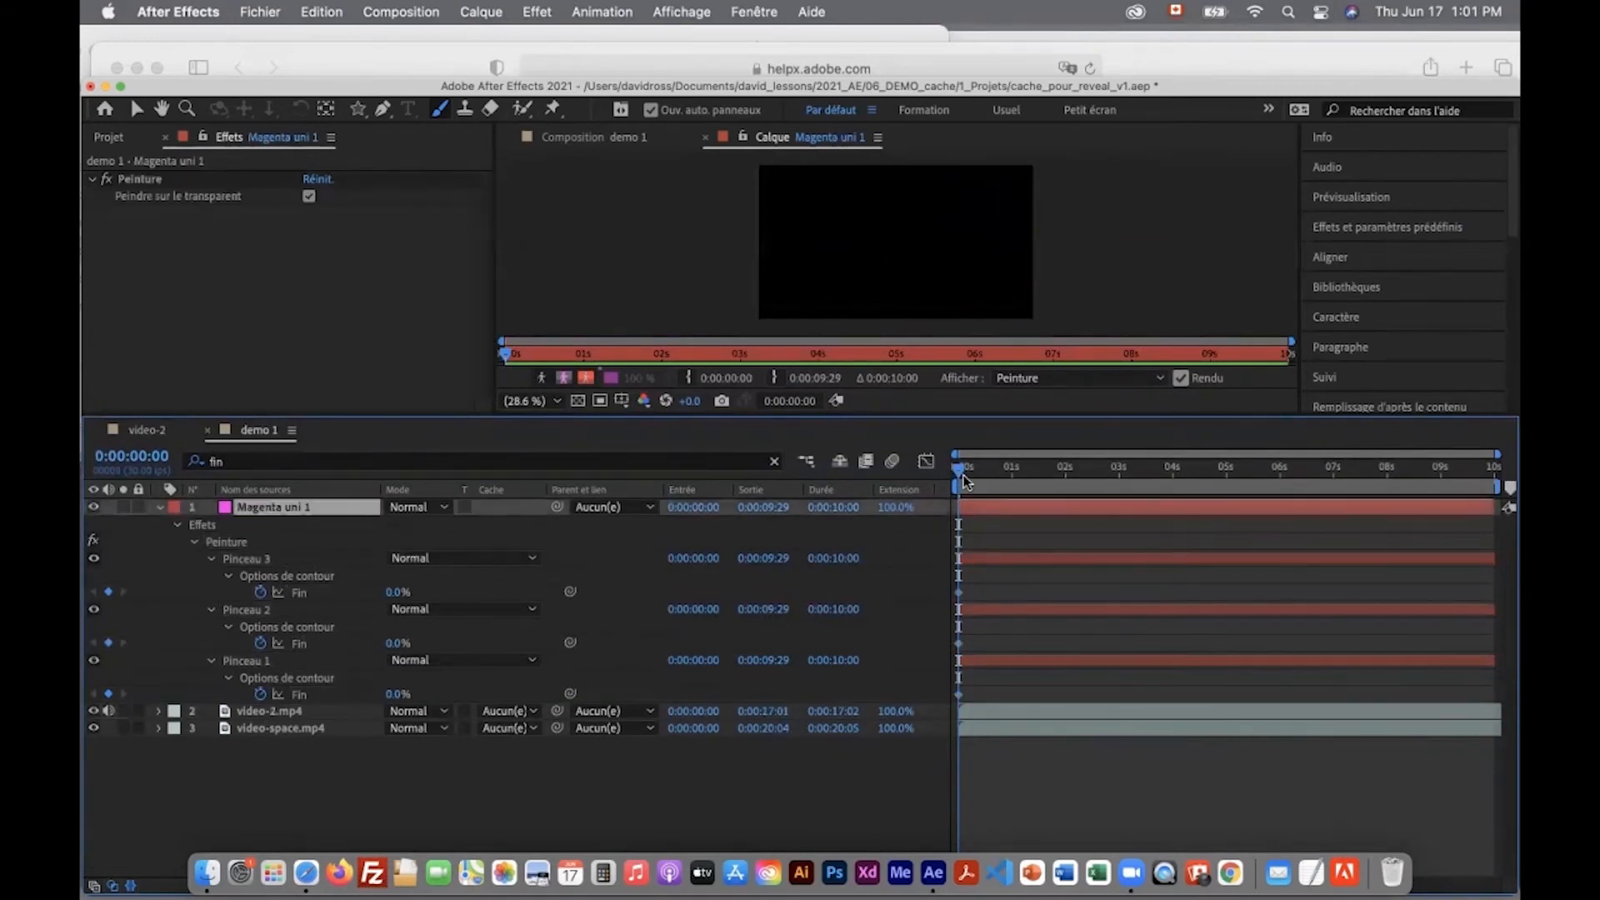
pyautogui.moveTo(964, 473); pyautogui.dragTo(1037, 496)
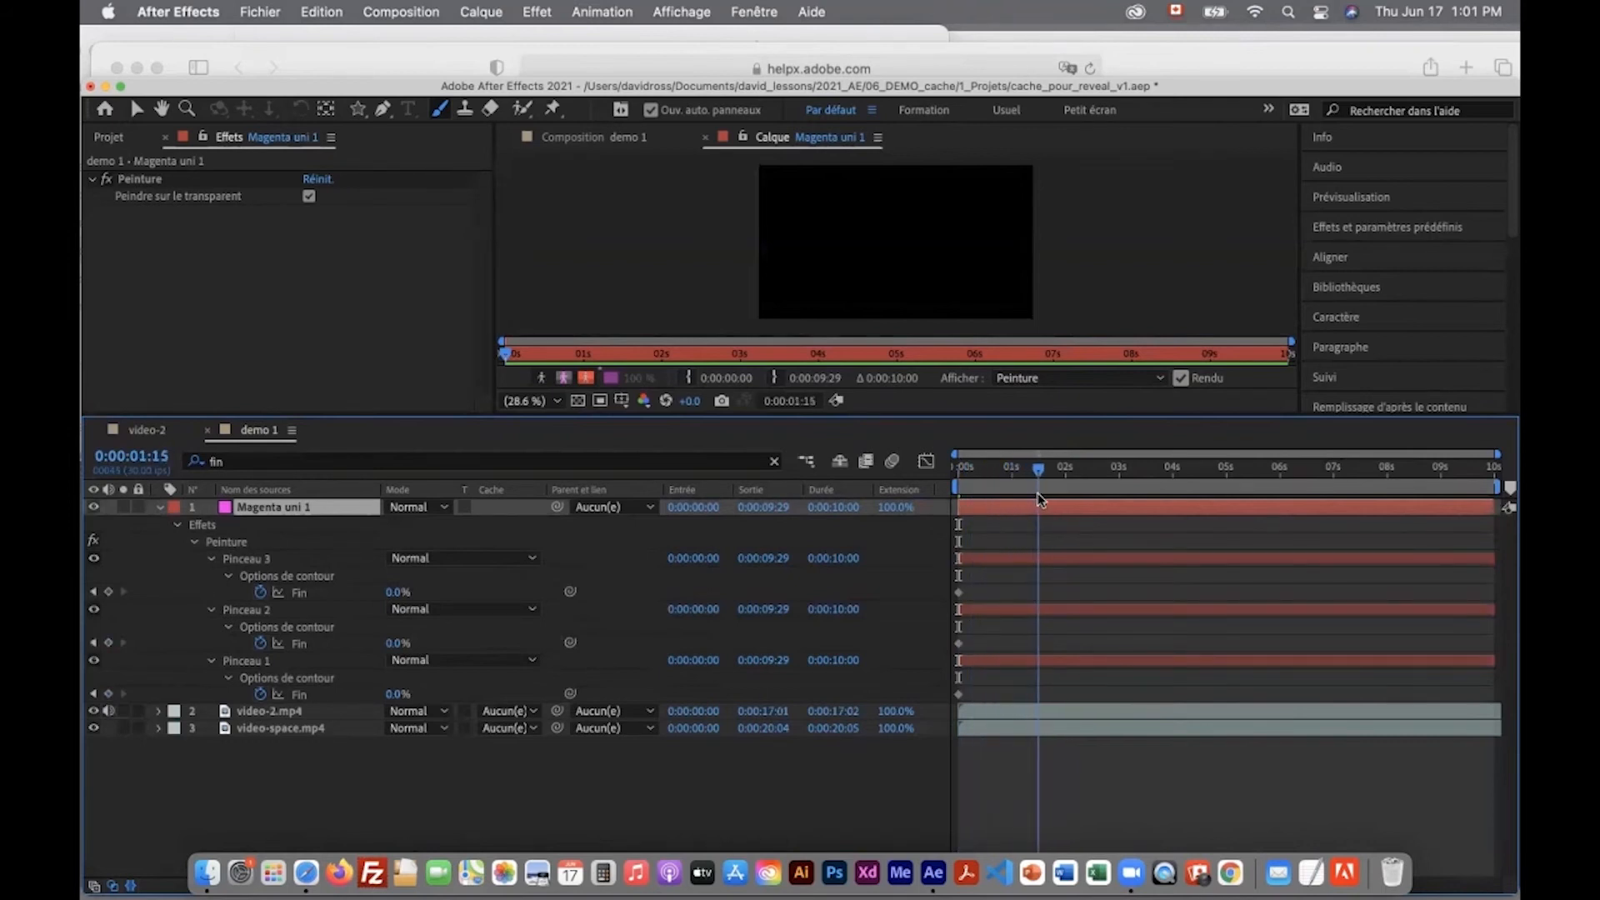
pyautogui.moveTo(397, 599)
pyautogui.mouseDown()
pyautogui.moveTo(435, 638)
pyautogui.moveTo(630, 628)
pyautogui.mouseUp()
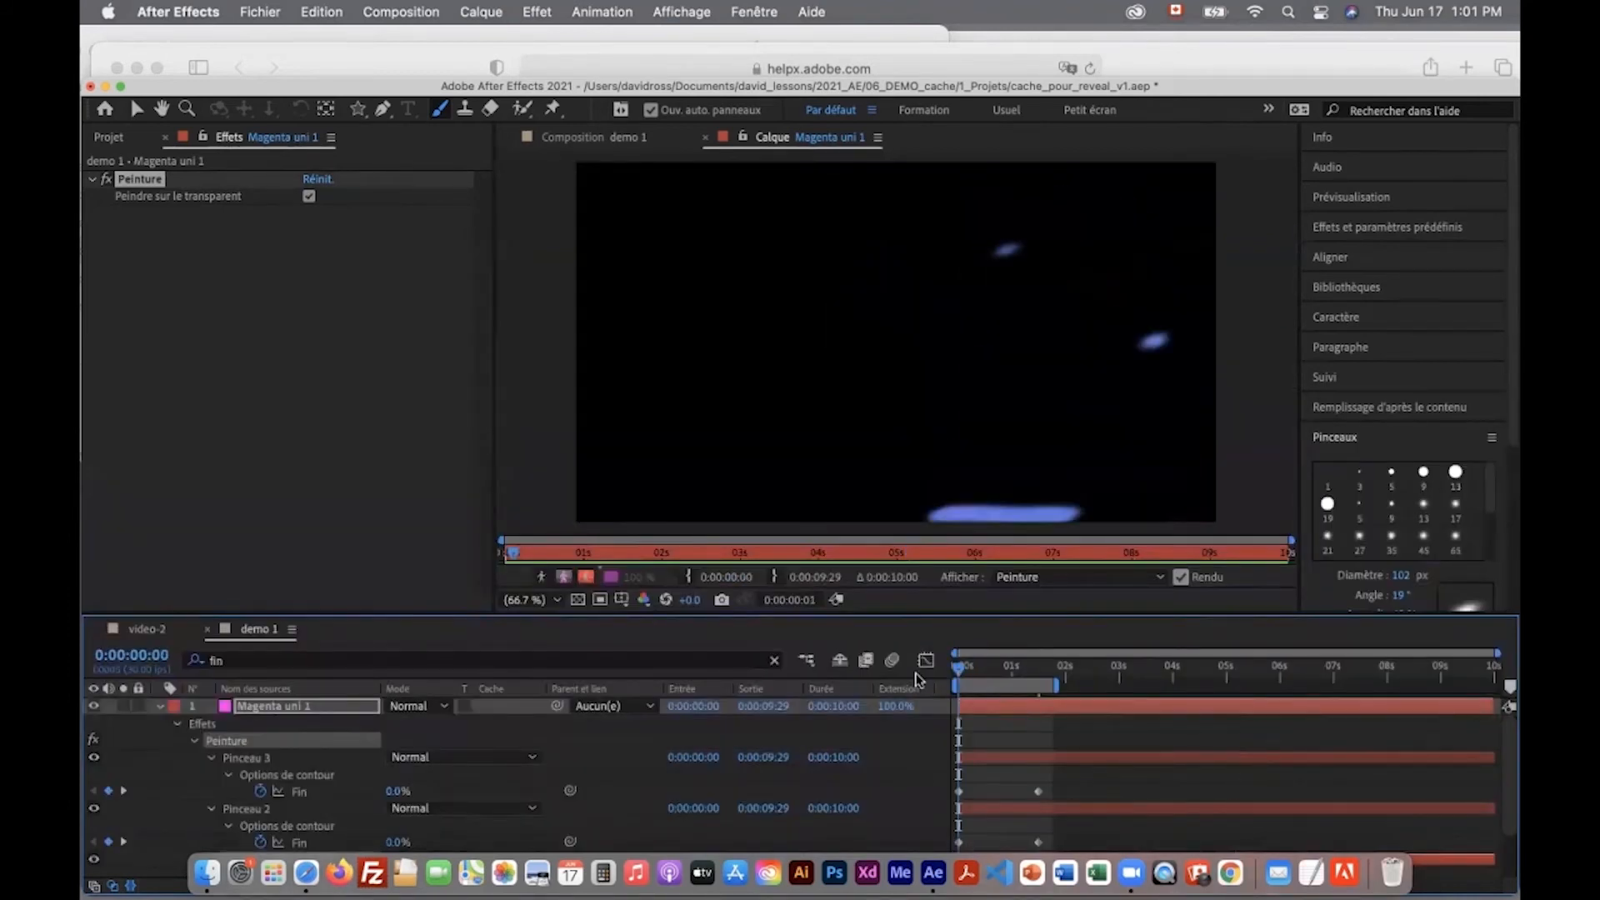
pyautogui.press('space')
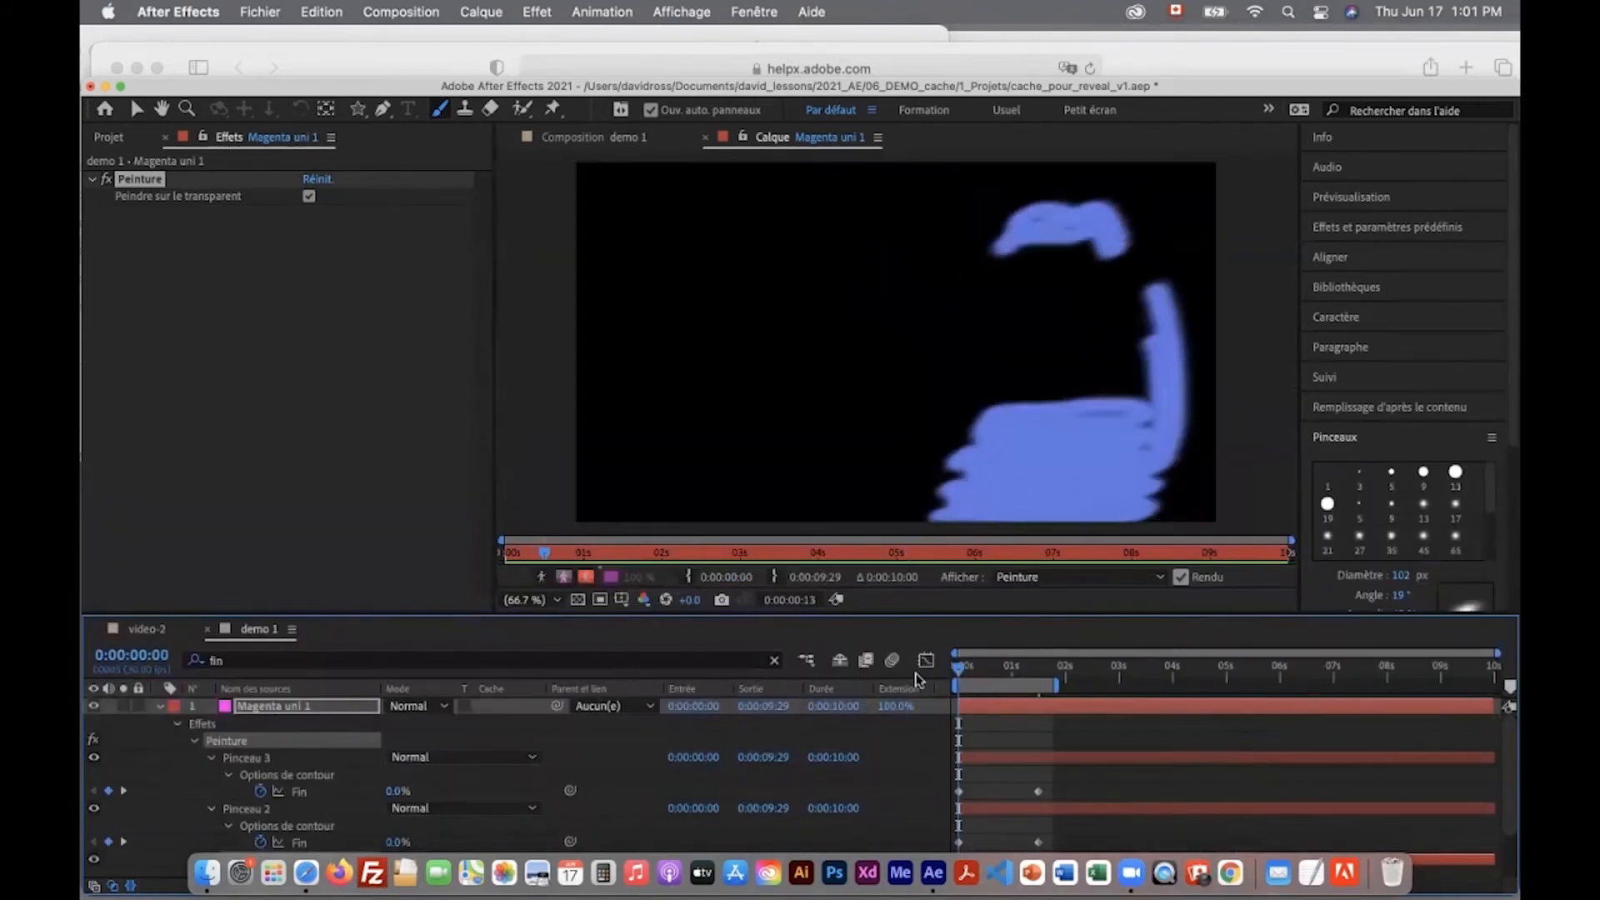
# In the demo 1 composition, set the track matte of video-2.mp4 to Alpha Magenta uni 1 and preview the reveal to about 0:00:00:17
pyautogui.click(595, 142)
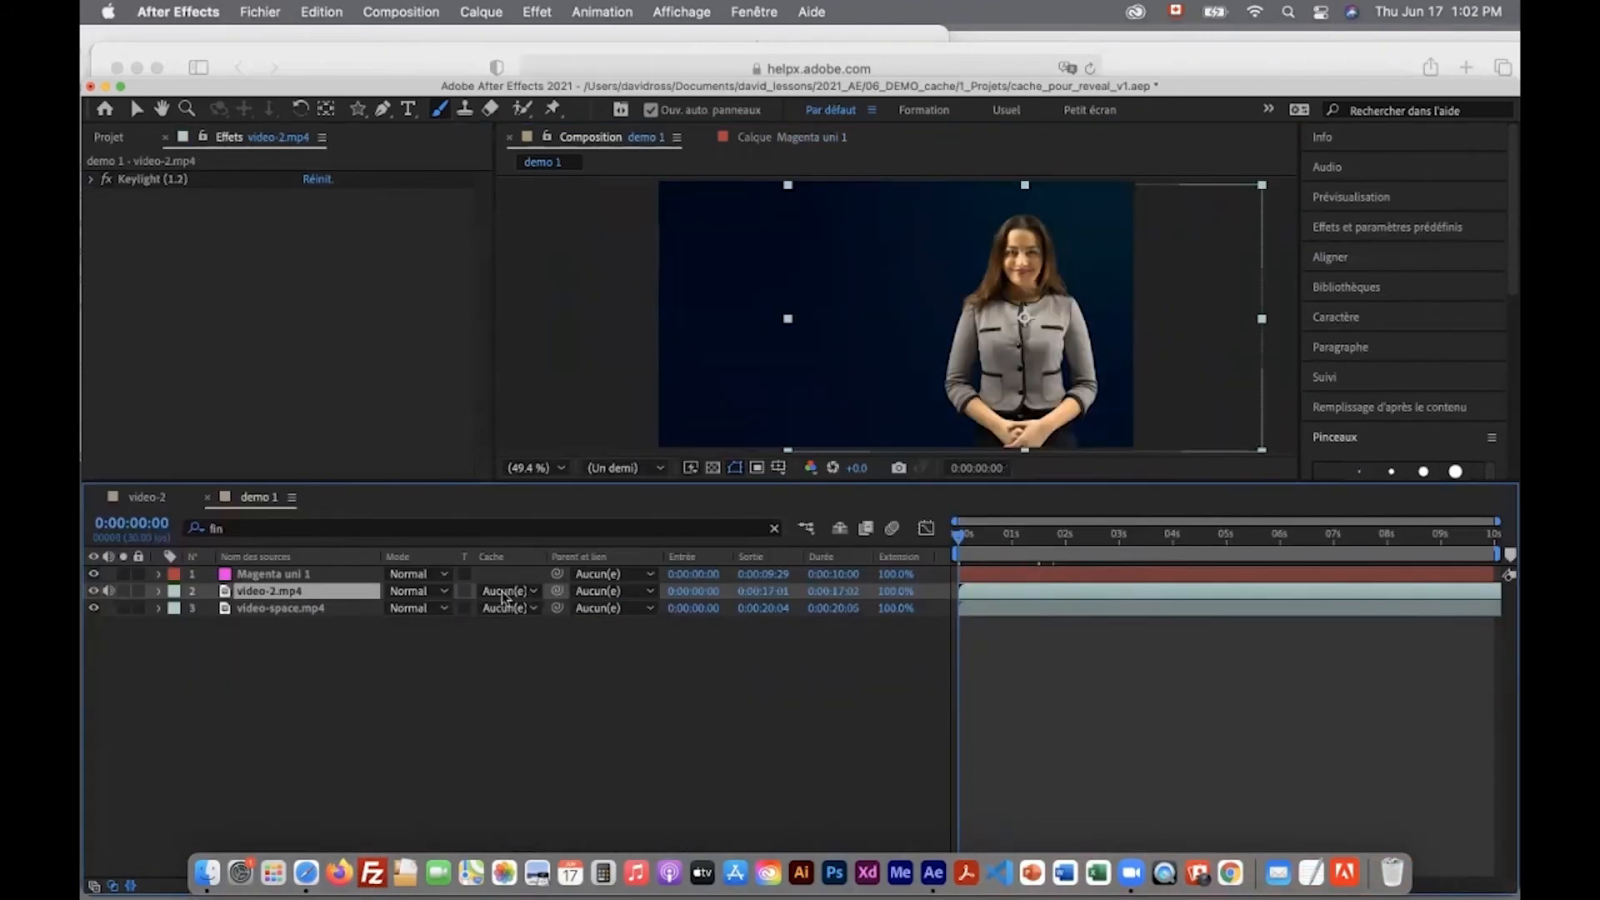
pyautogui.click(518, 592)
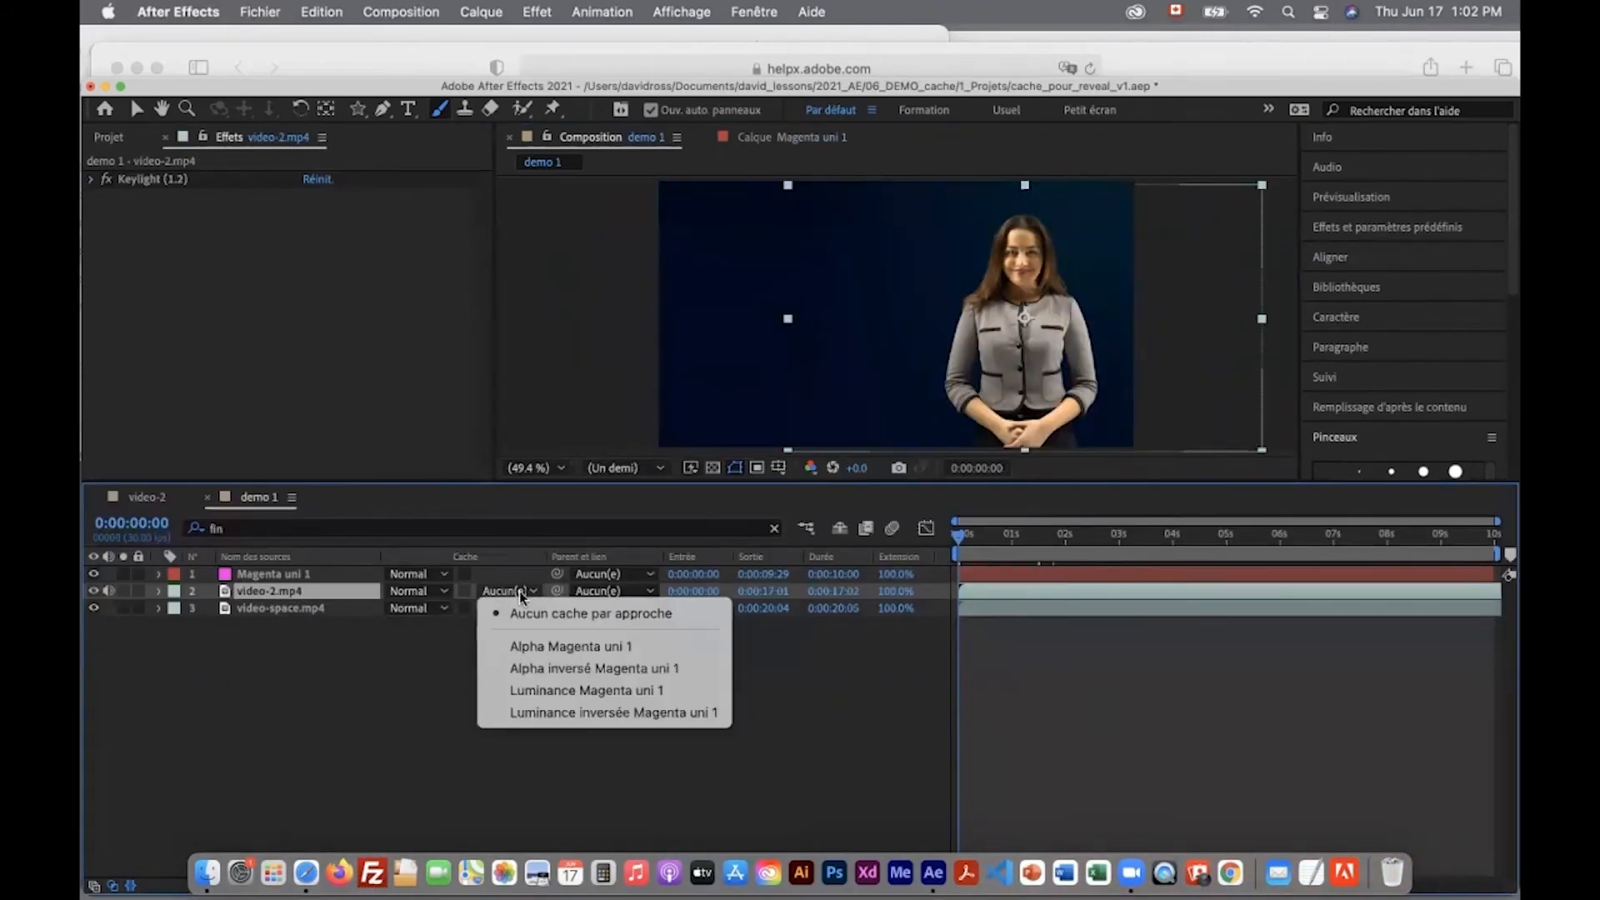
pyautogui.click(544, 646)
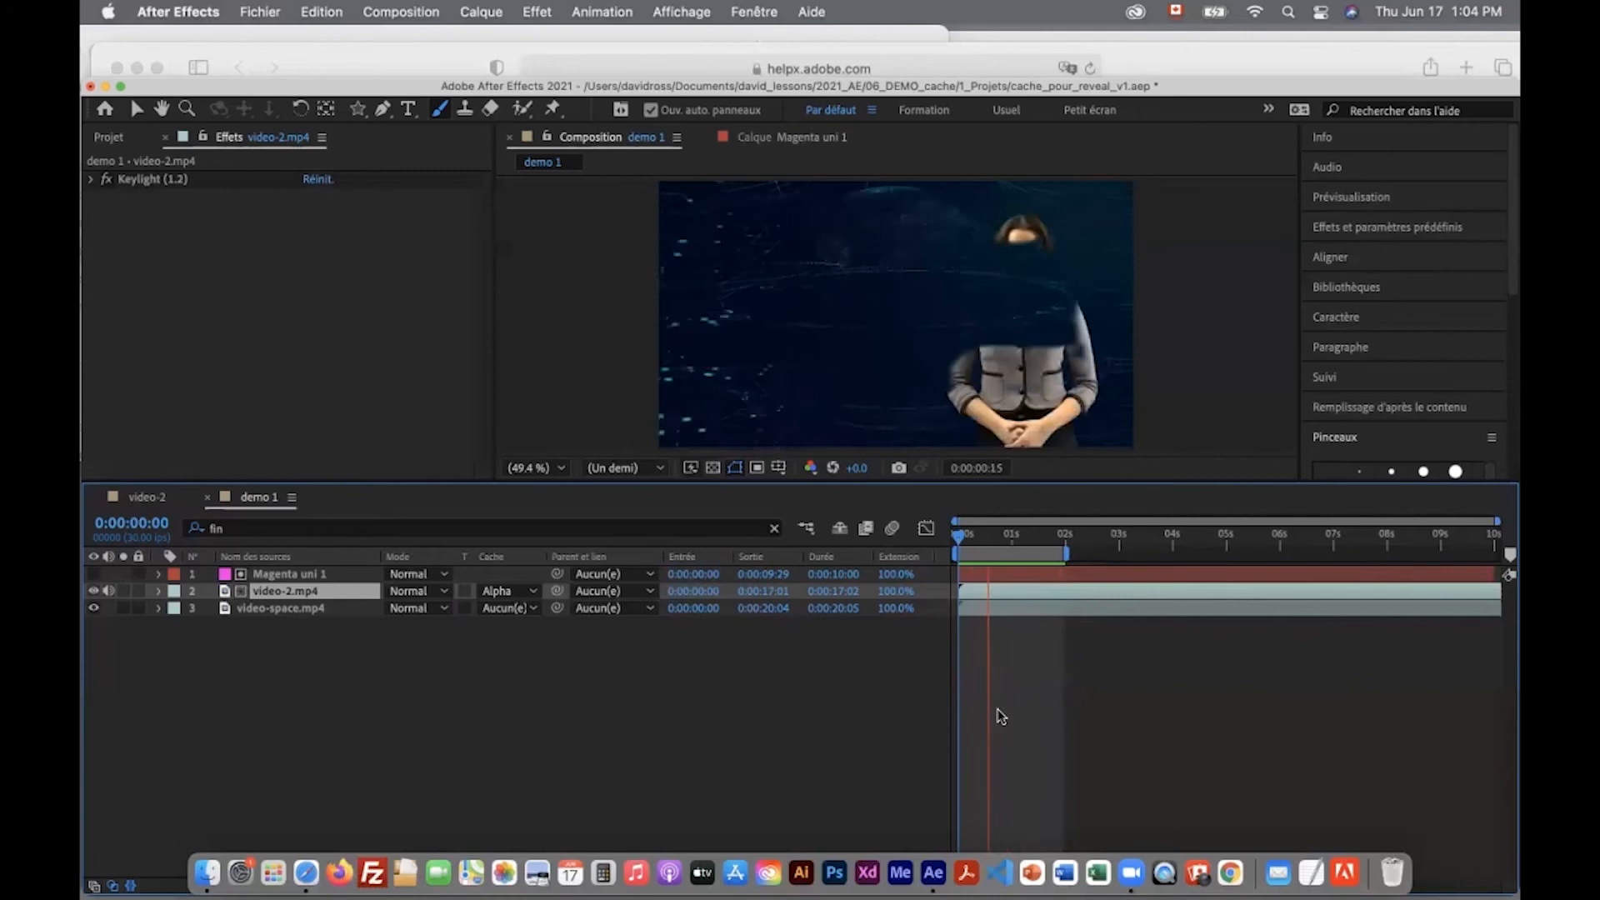
pyautogui.press('space')
pyautogui.moveTo(1015, 545); pyautogui.dragTo(990, 548)
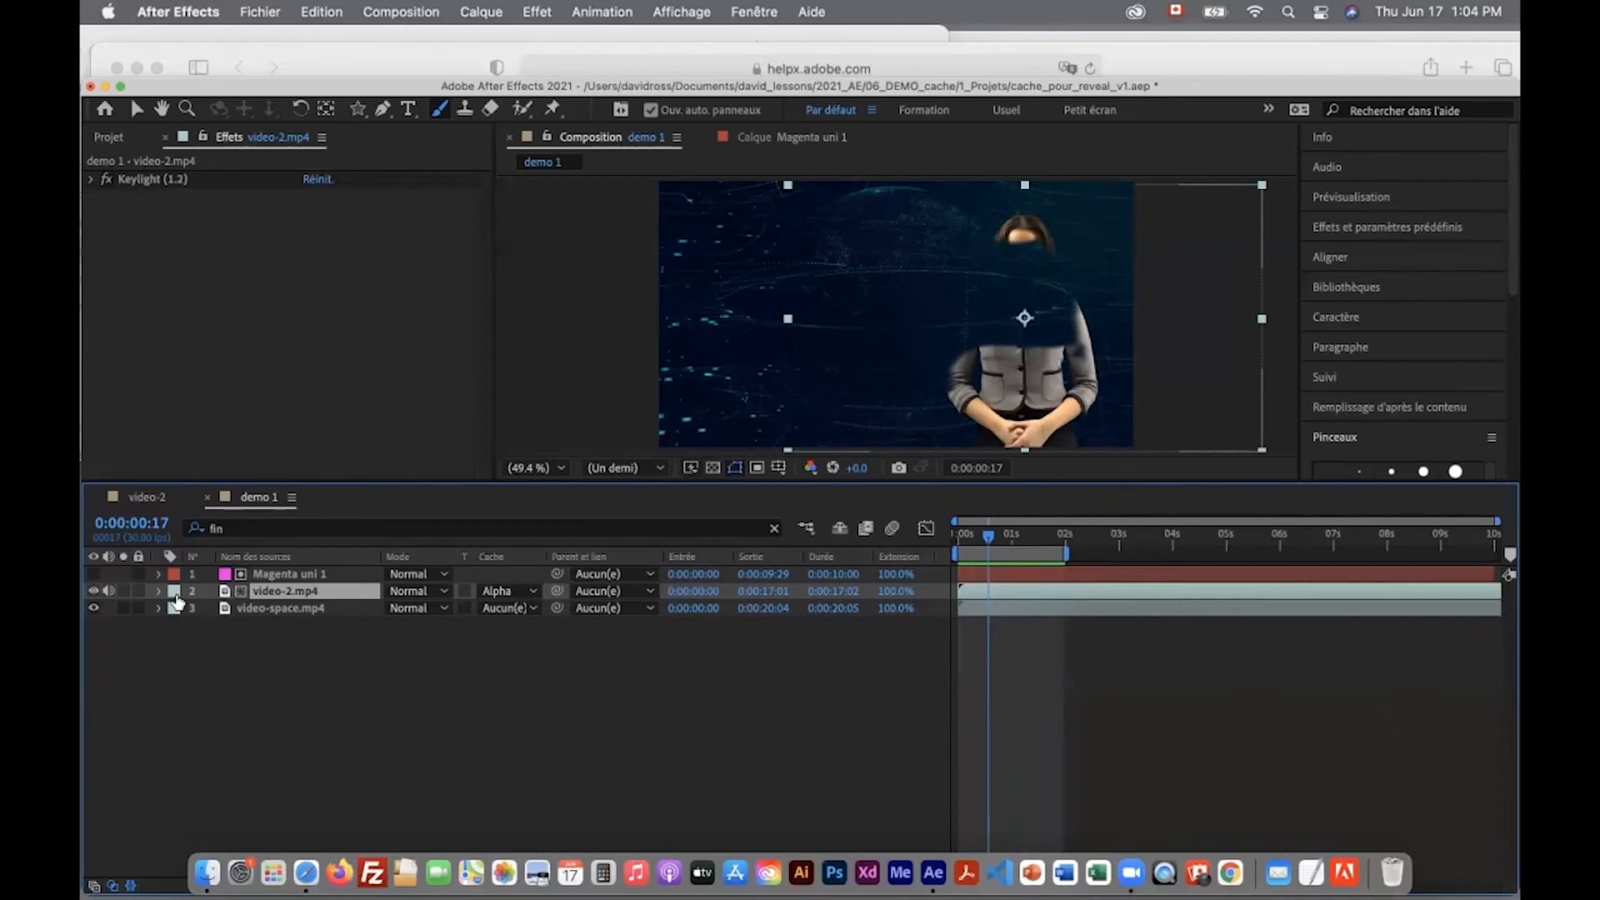
# Collapse the stroke properties of Magenta uni 1 and delete the Pinceau 2 stroke
pyautogui.click(158, 574)
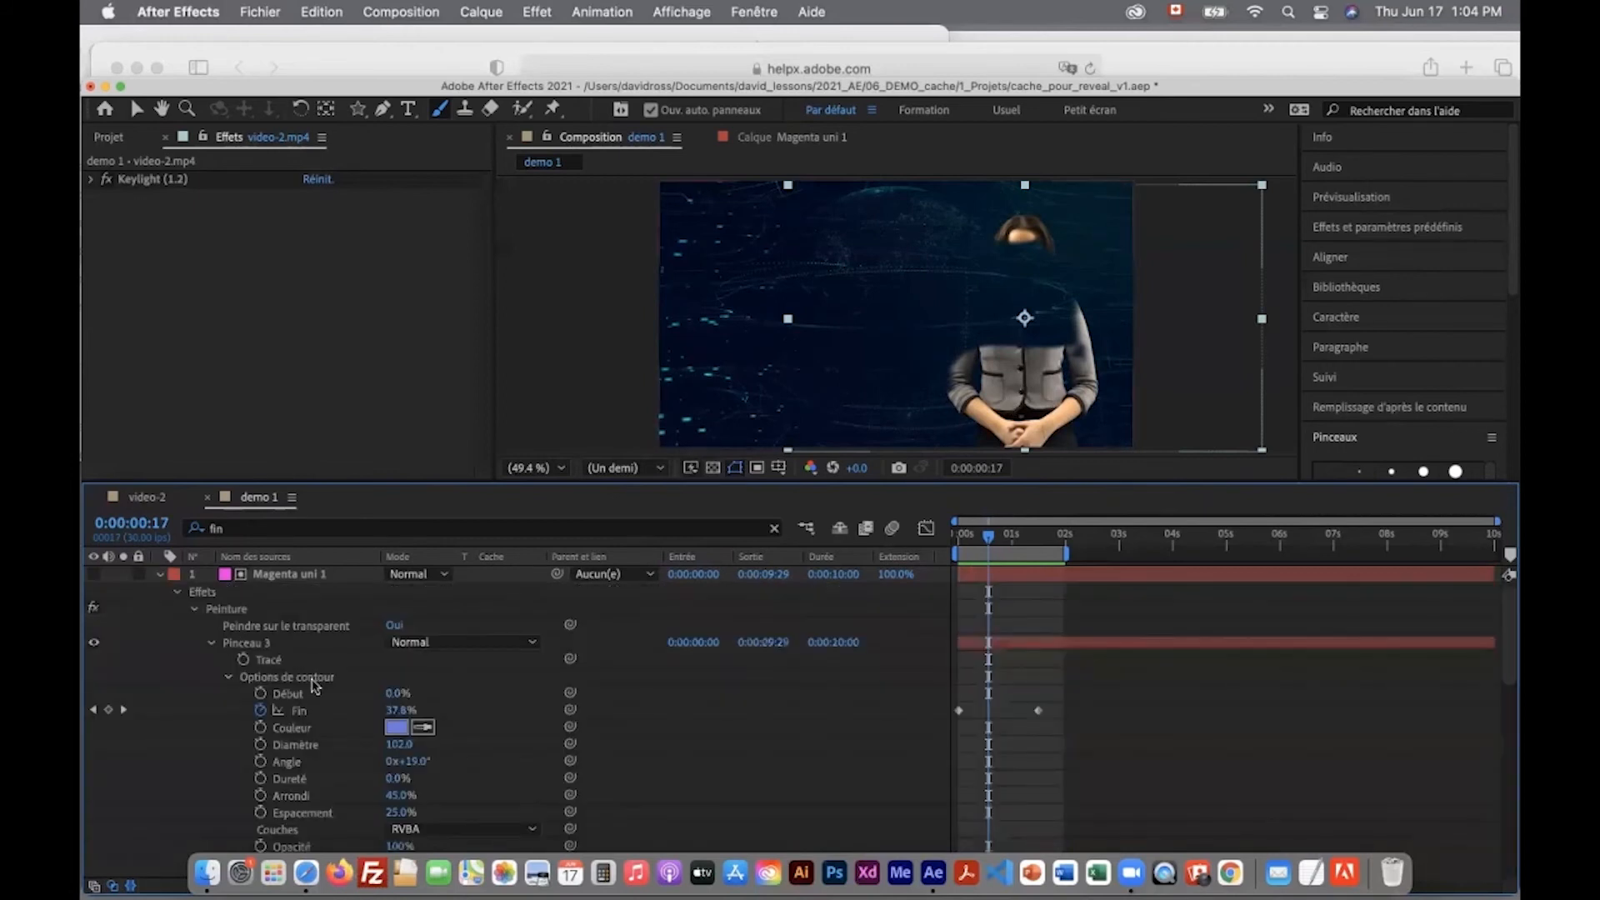
pyautogui.click(228, 678)
pyautogui.click(211, 643)
pyautogui.click(211, 660)
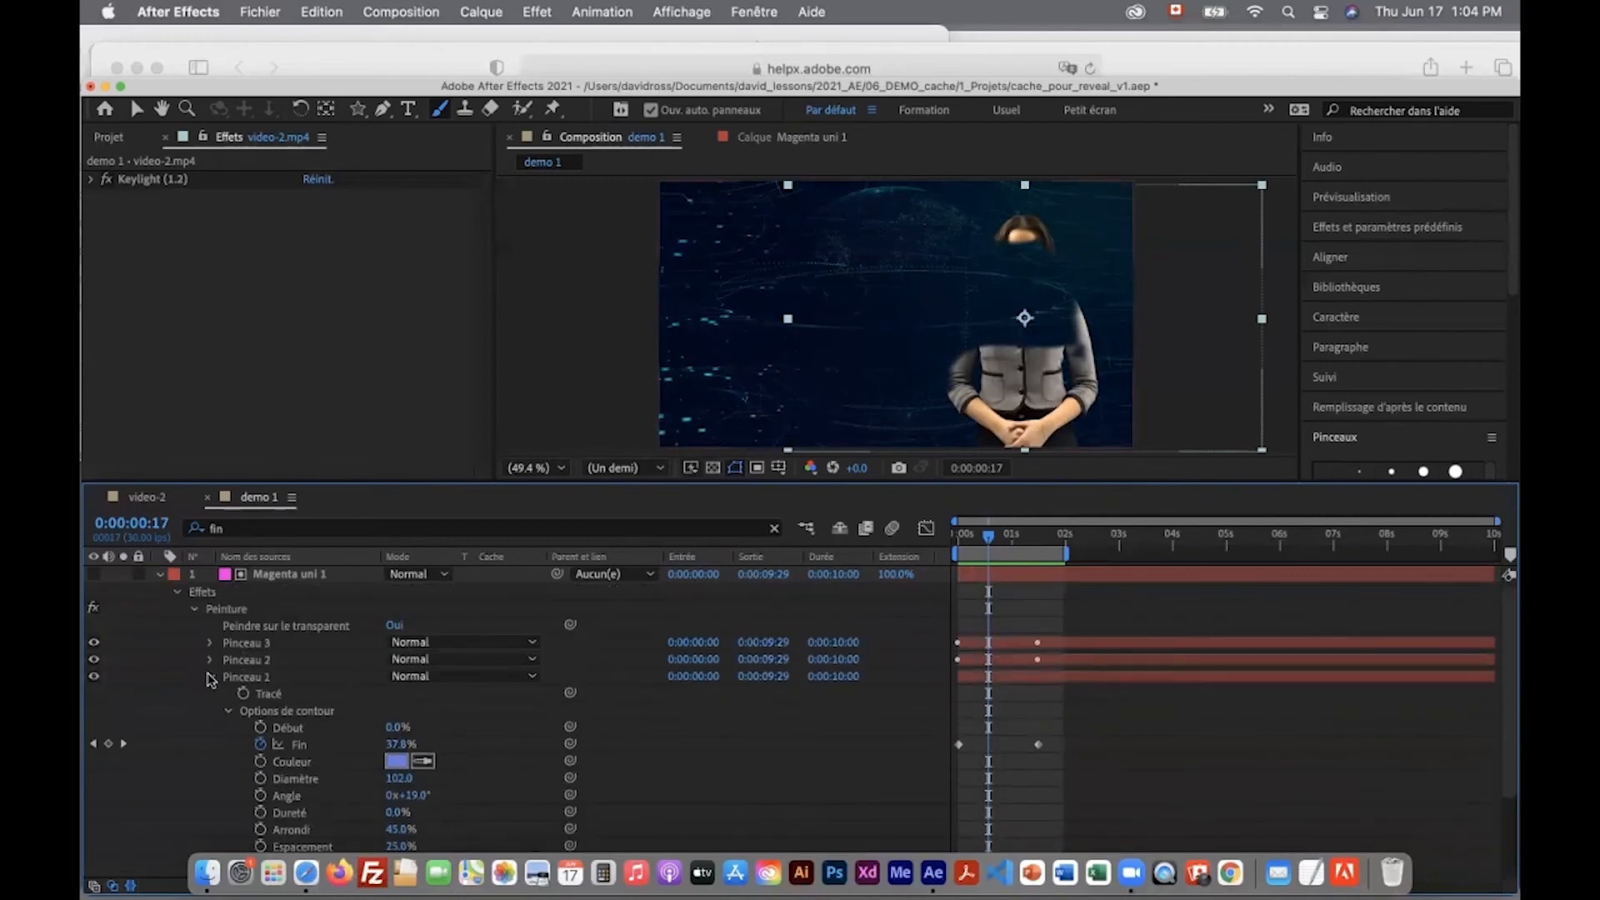
pyautogui.click(212, 676)
pyautogui.click(237, 659)
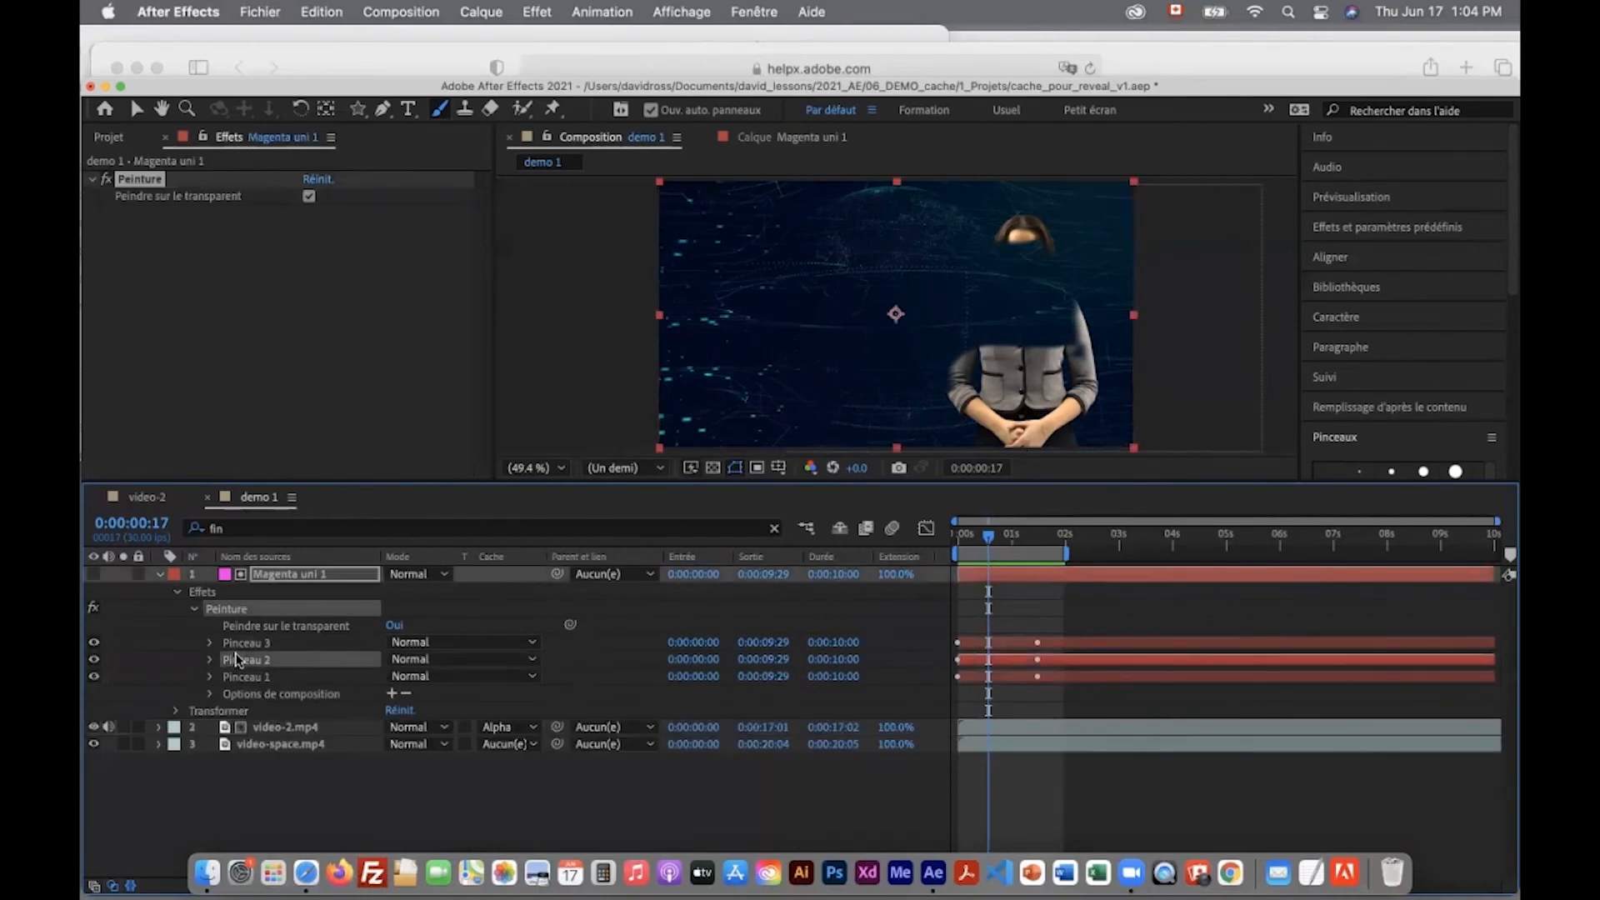
pyautogui.press('Delete')
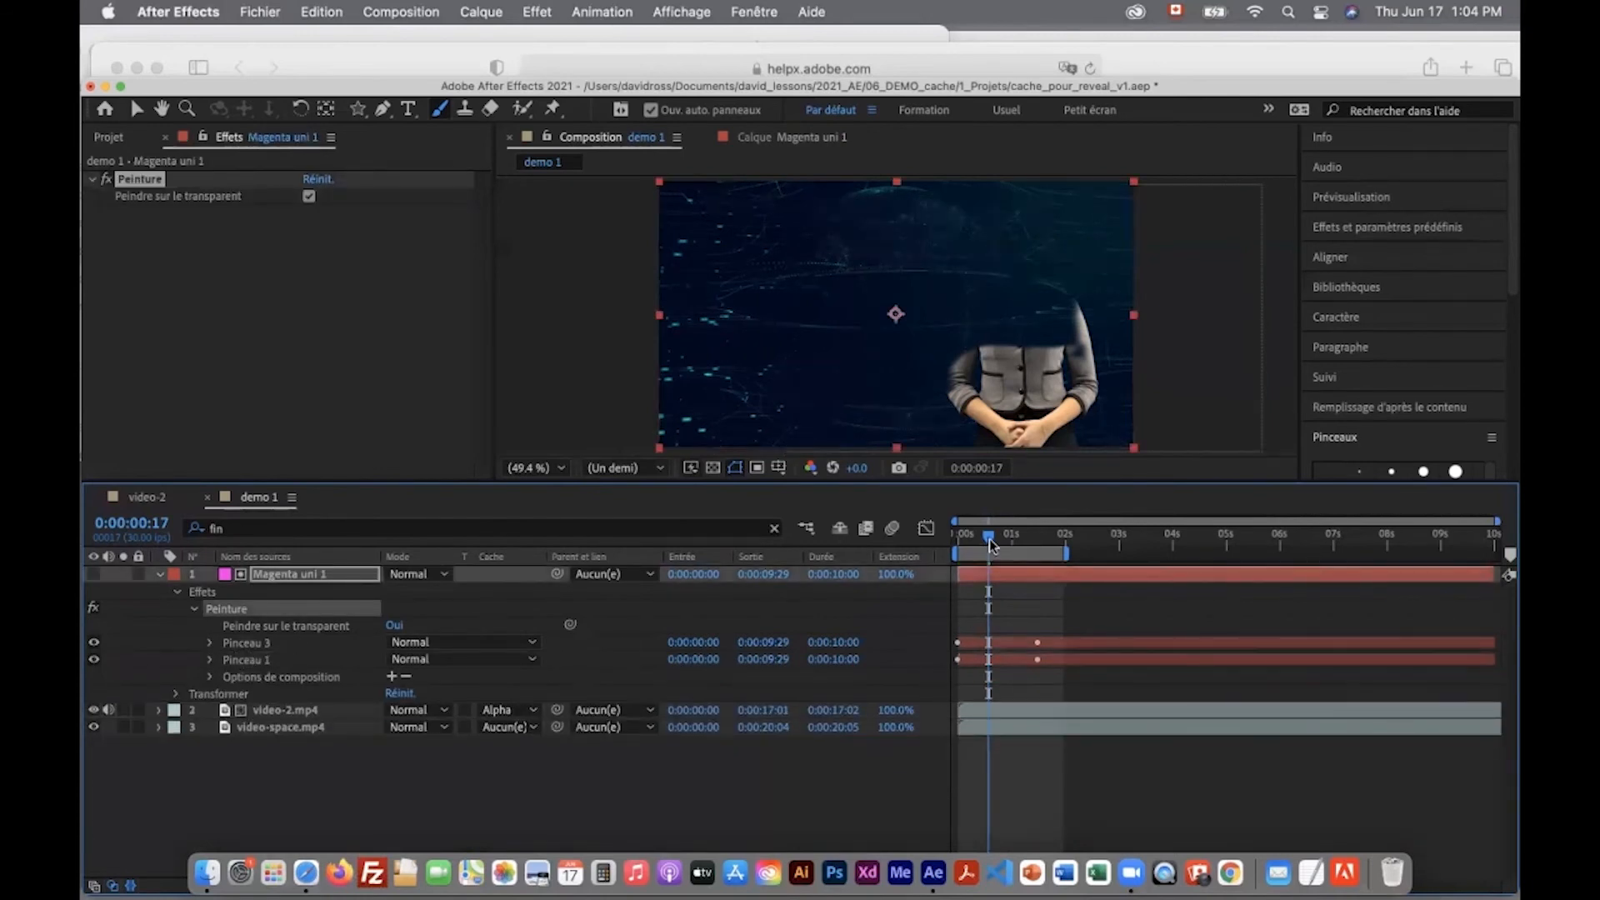
# Open Magenta uni 1 in the layer view and apply Flou encadré accéléré with a Rayon de flou of 33
pyautogui.click(276, 661)
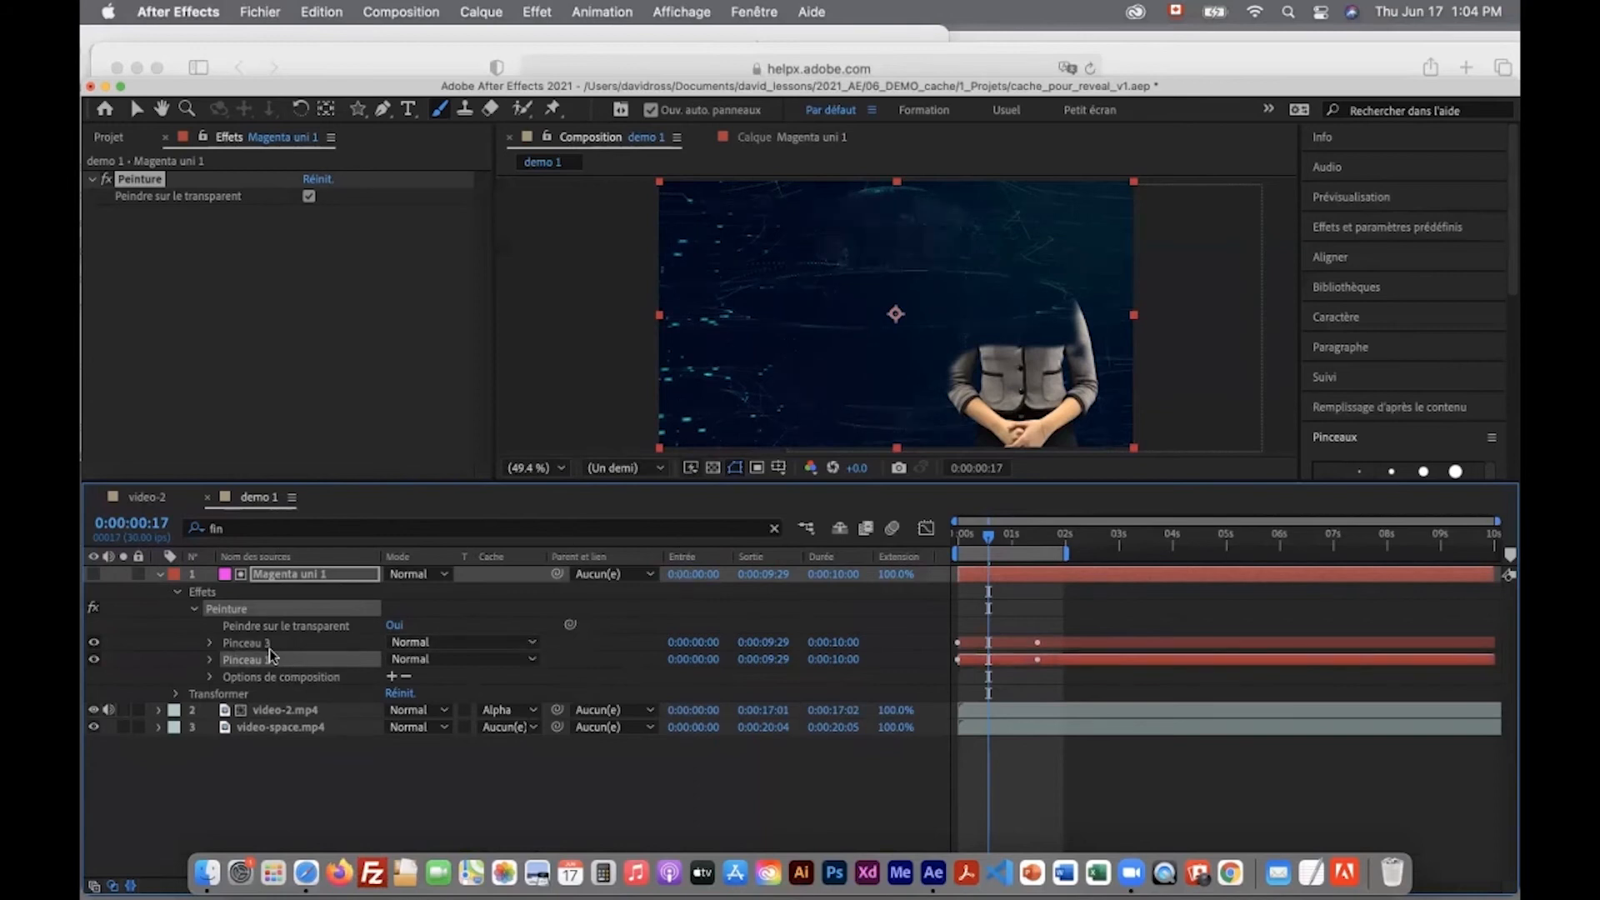
pyautogui.doubleClick(263, 572)
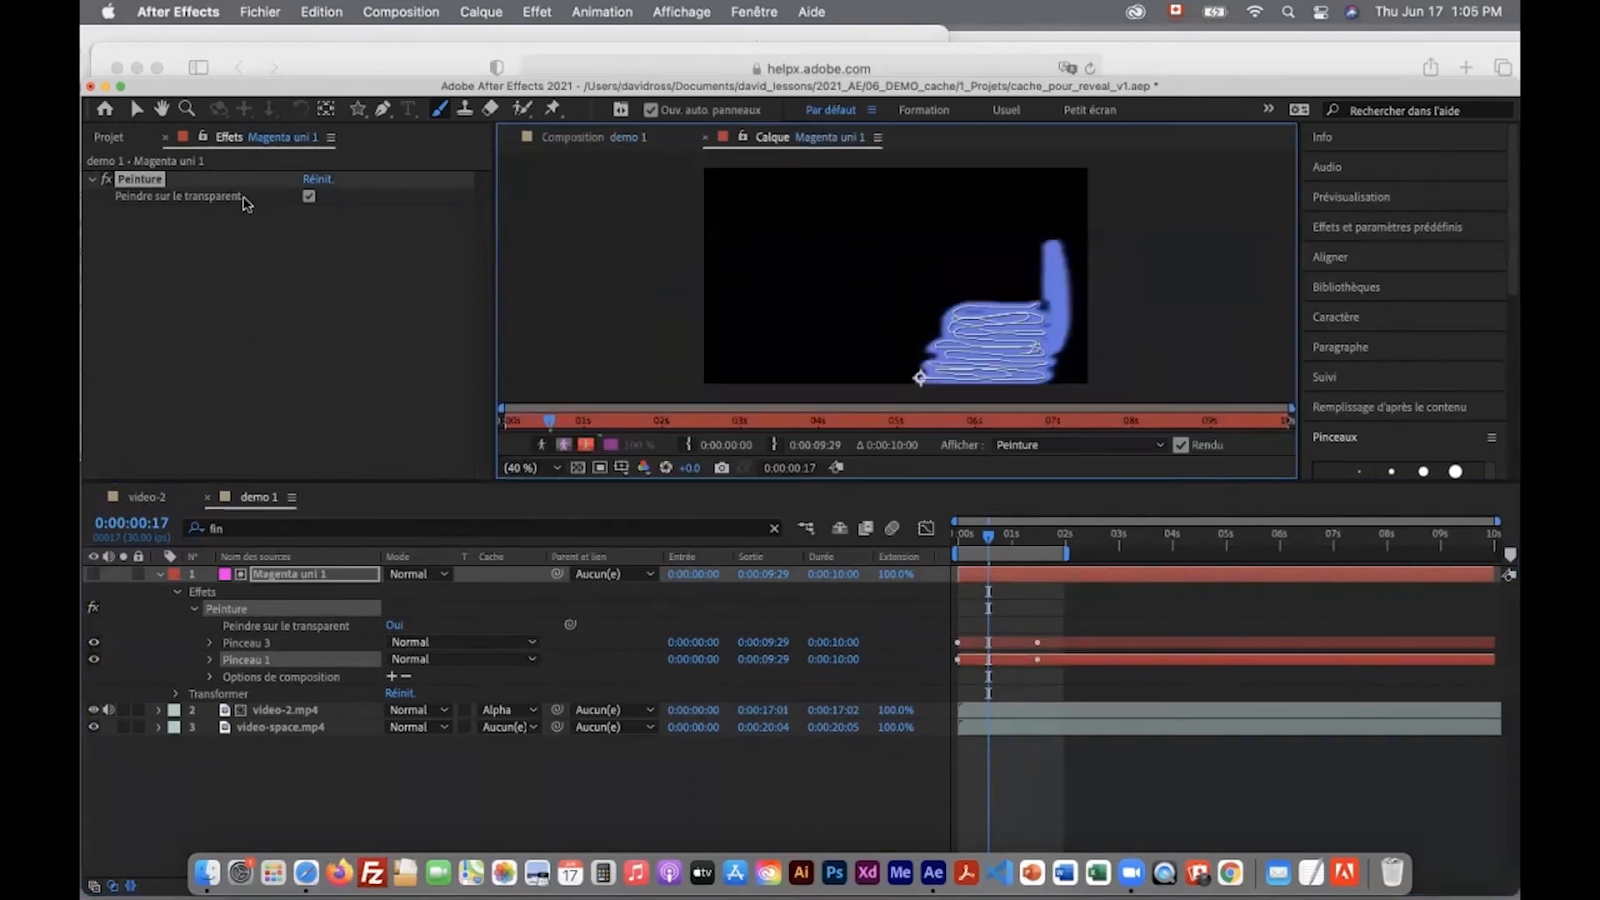
pyautogui.click(534, 11)
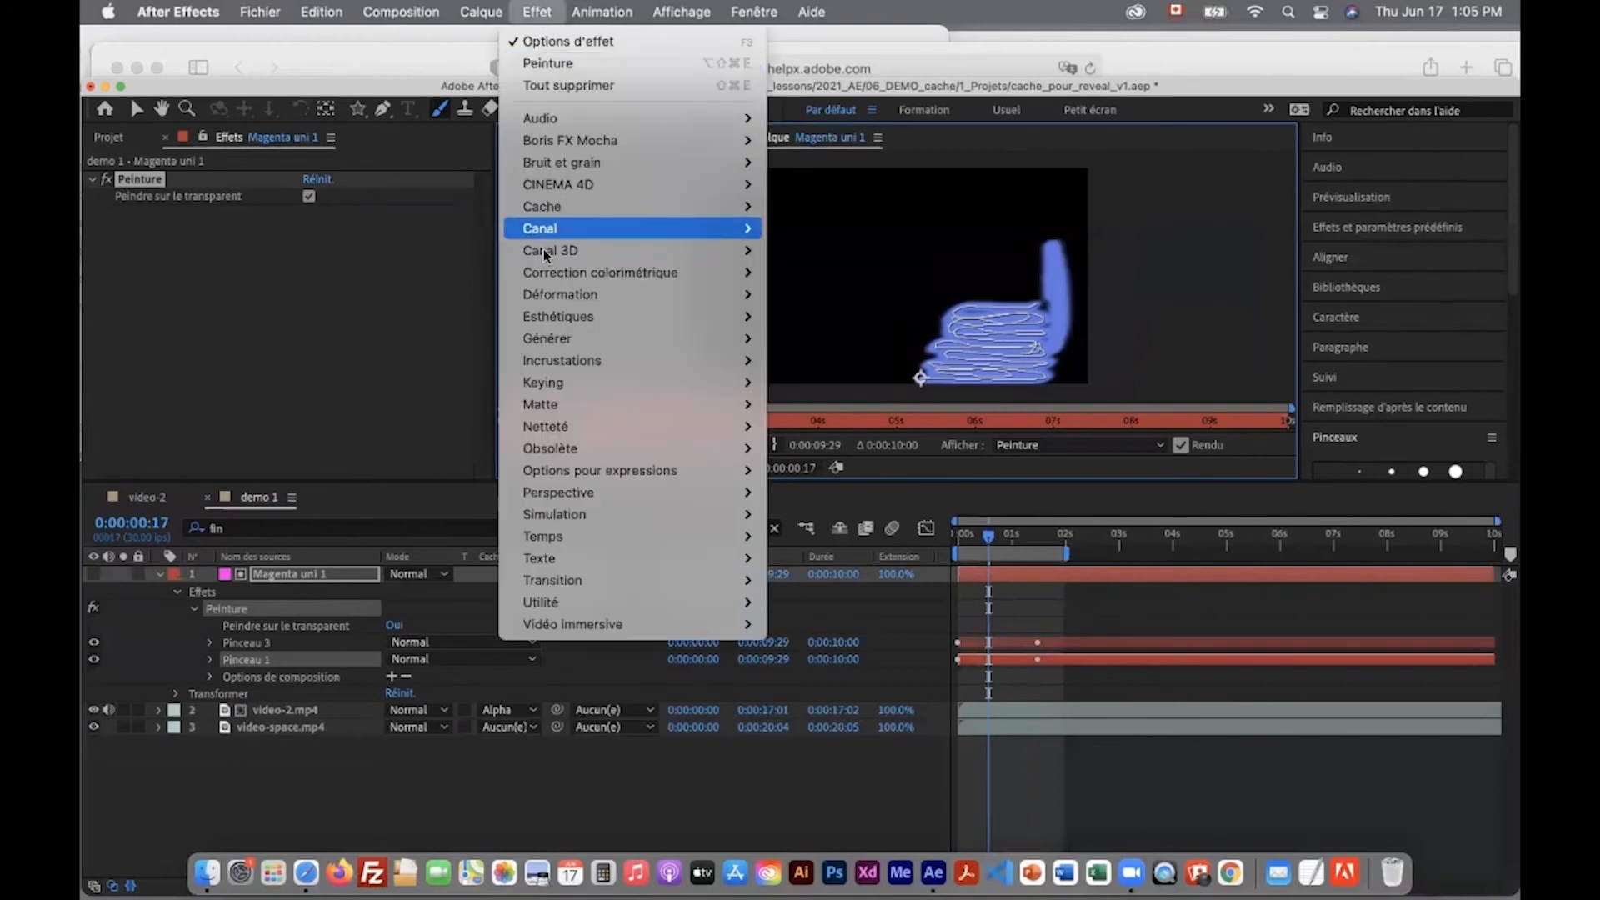
pyautogui.moveTo(553, 432)
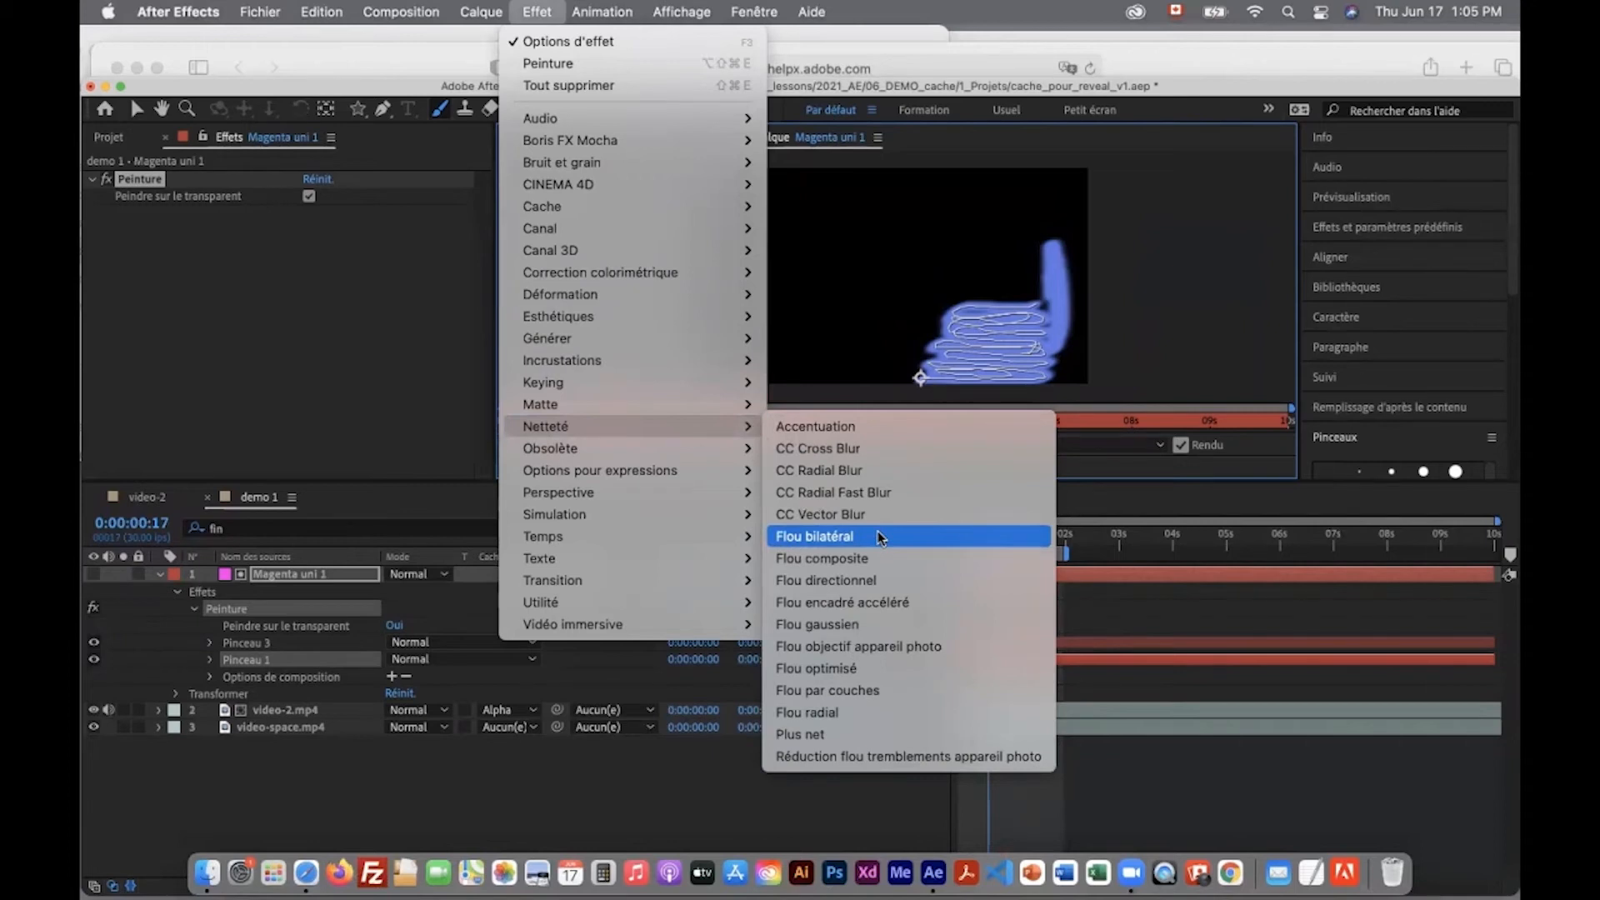
pyautogui.click(893, 608)
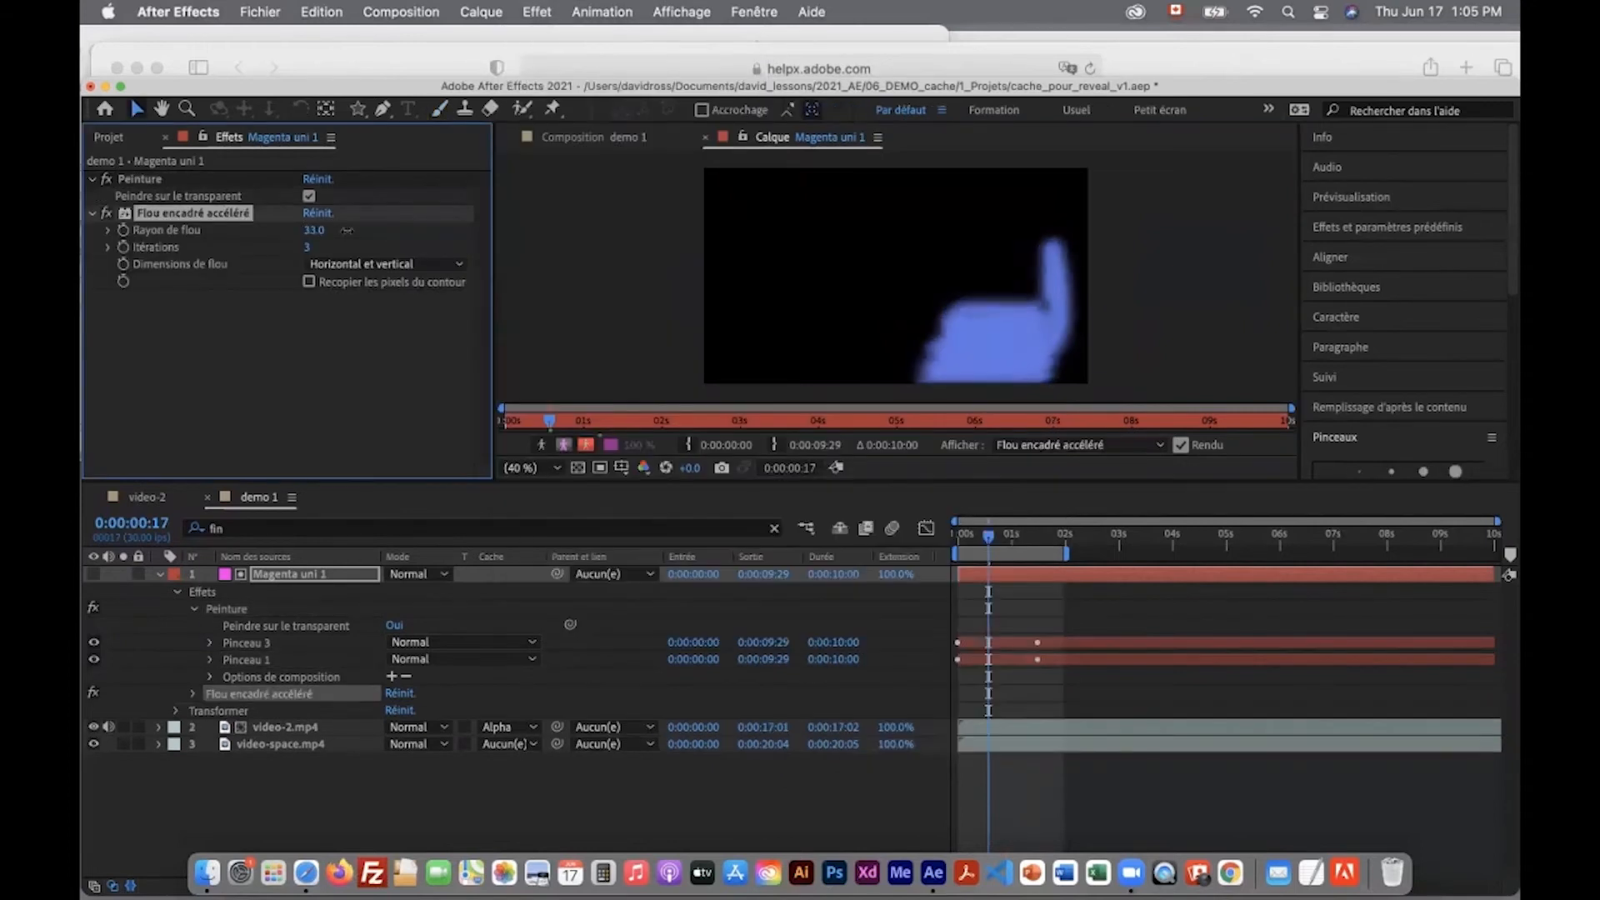
# Scale the Magenta uni 1 matte to 120%, shift it left over the presenter, and scrub through the softened reveal
pyautogui.moveTo(988, 542)
pyautogui.mouseDown()
pyautogui.moveTo(1030, 541)
pyautogui.moveTo(1015, 541)
pyautogui.mouseUp()
pyautogui.press('s')
pyautogui.click(1000, 540)
pyautogui.click(94, 574)
pyautogui.press('p')
pyautogui.moveTo(343, 597); pyautogui.dragTo(338, 596)
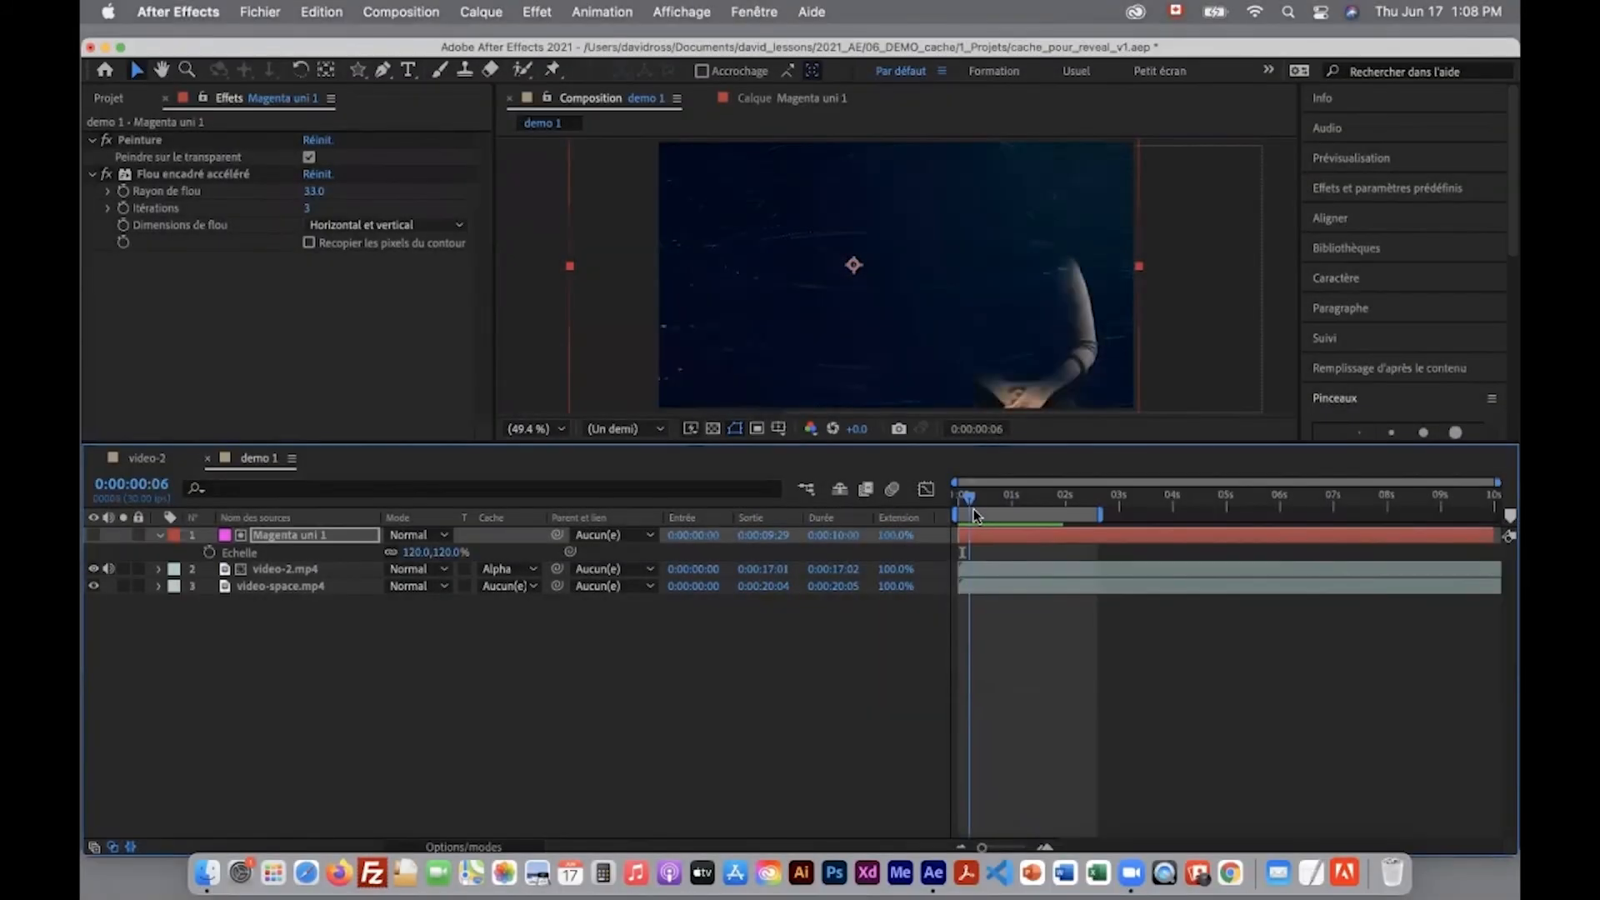
pyautogui.moveTo(973, 508); pyautogui.dragTo(1030, 512)
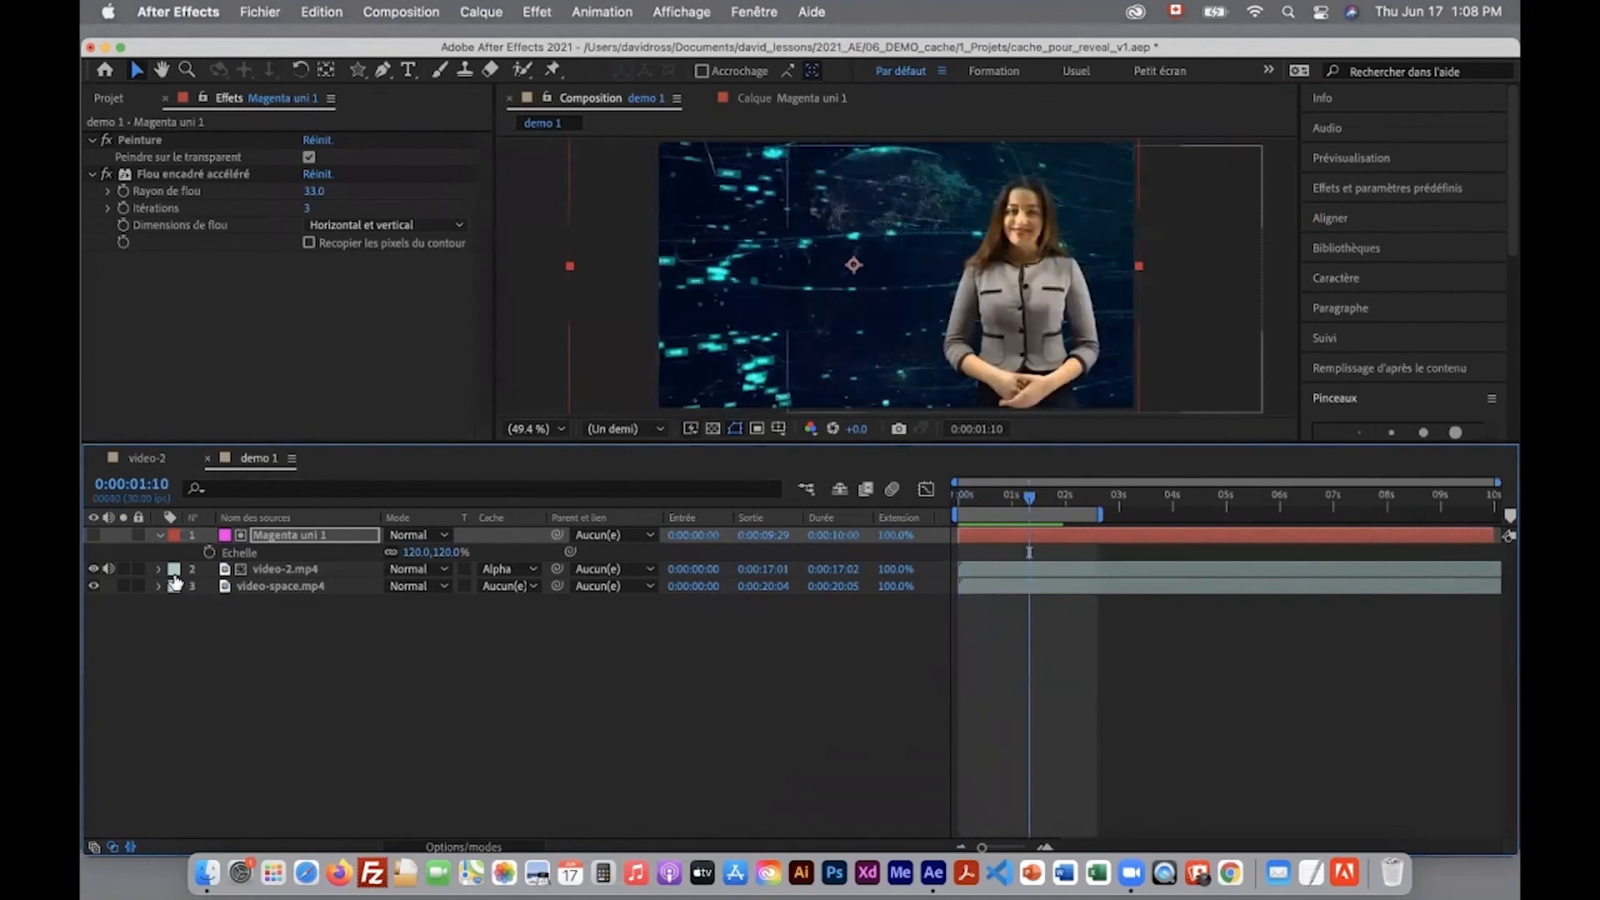
pyautogui.moveTo(1030, 497); pyautogui.dragTo(939, 516)
# Duplicate the Magenta uni 1 and video-2.mp4 layers together and offset the copies to start at 0:00:00:15
pyautogui.click(285, 569)
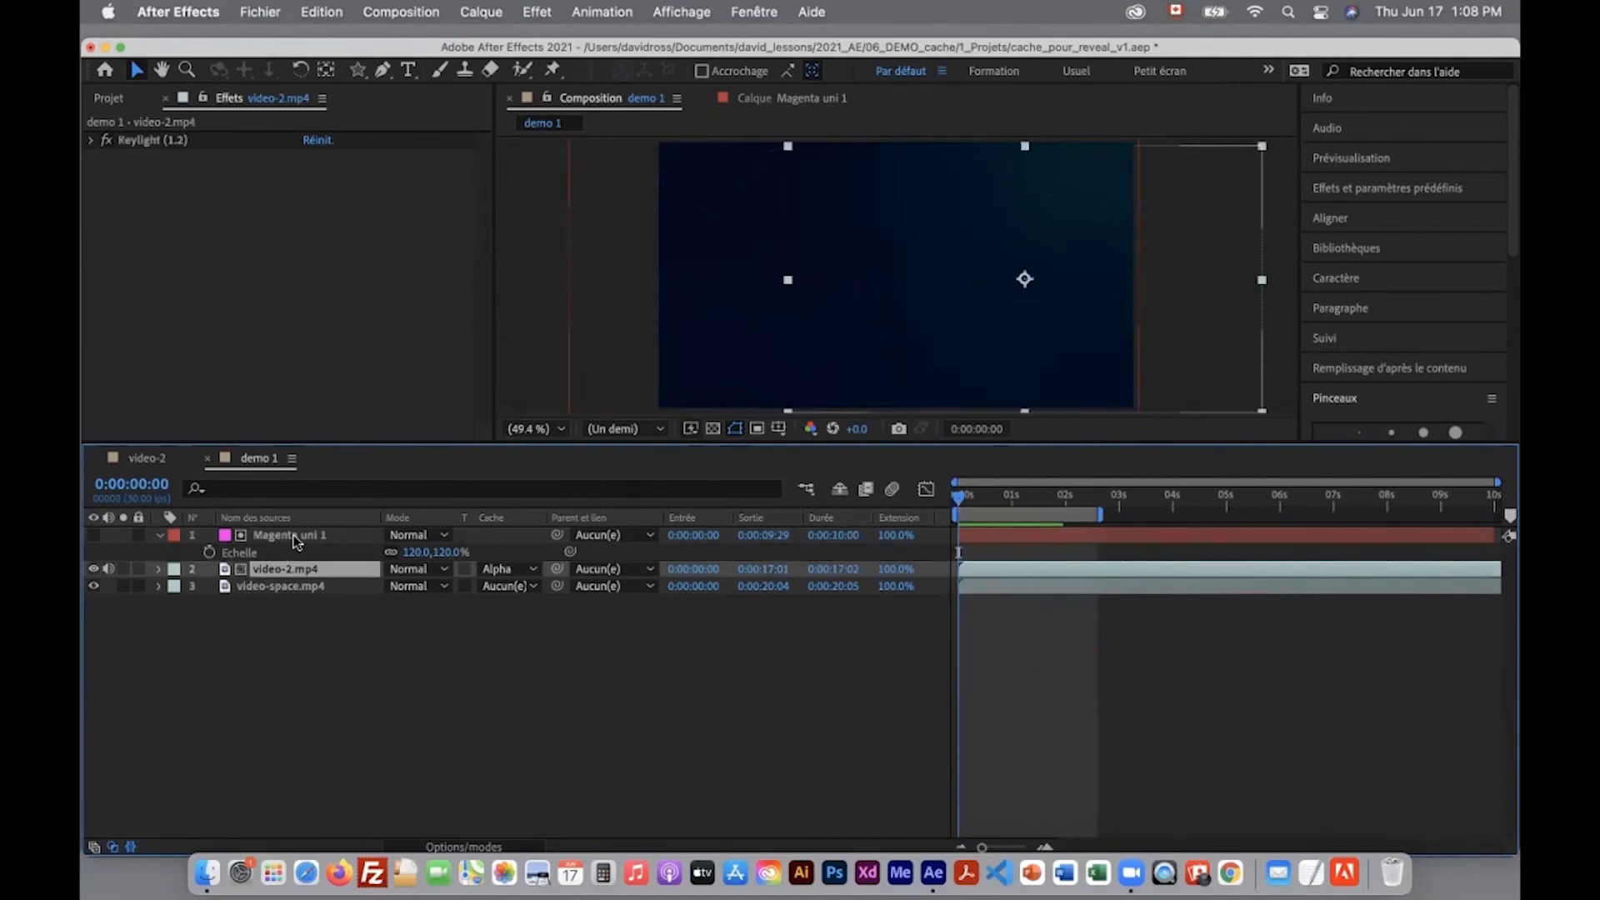
pyautogui.keyDown('shift'); pyautogui.click(294, 537); pyautogui.keyUp('shift')
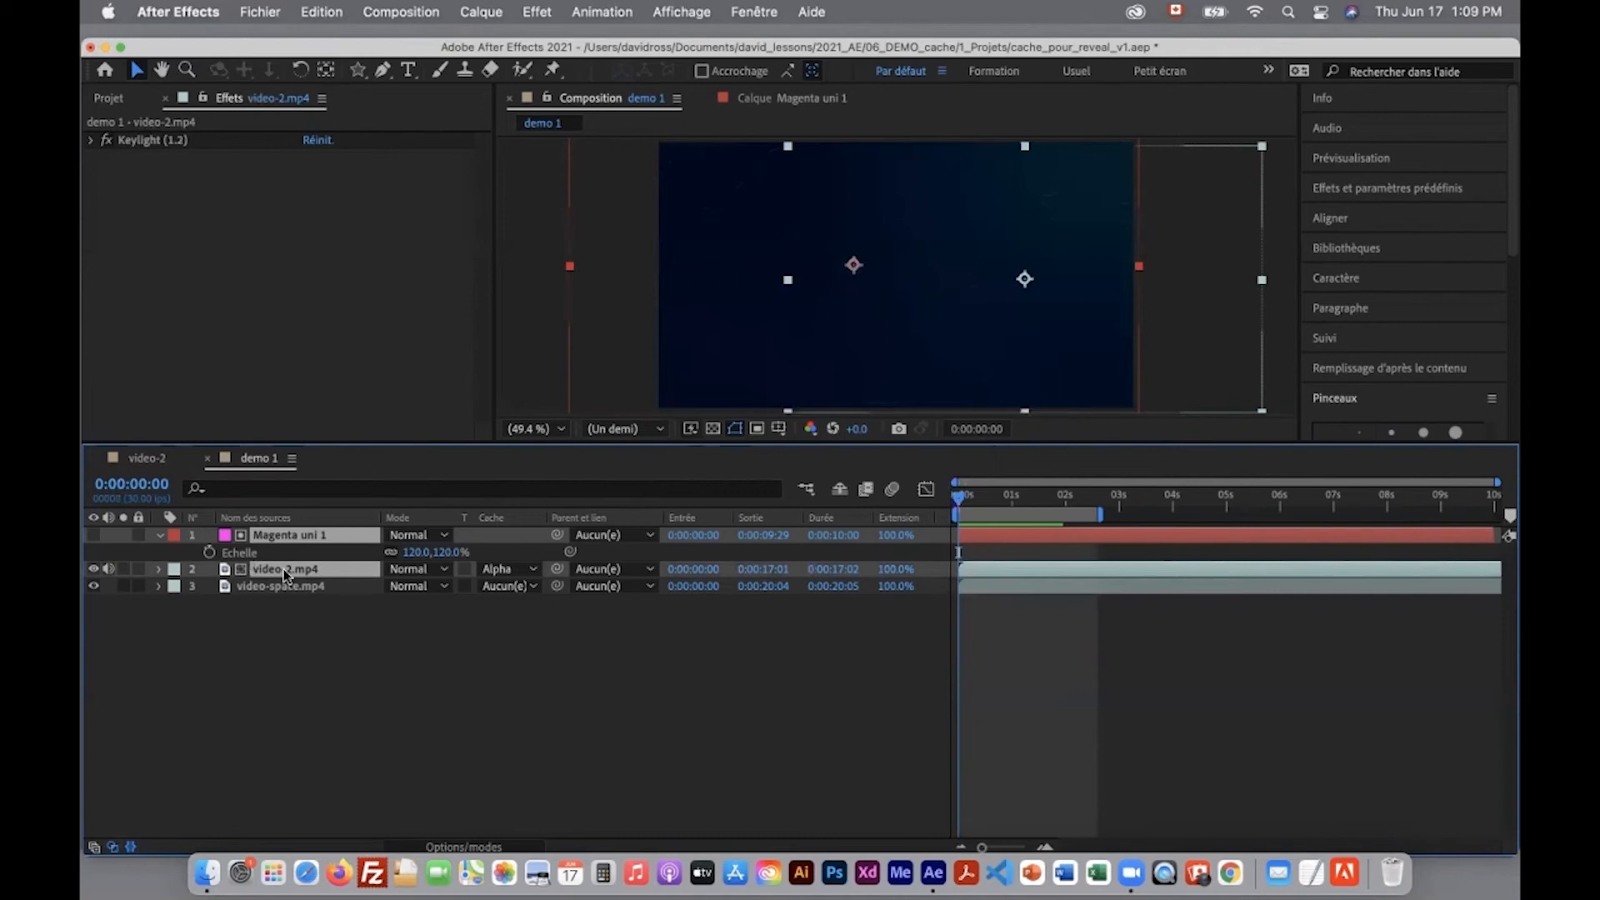
pyautogui.press('super+d')
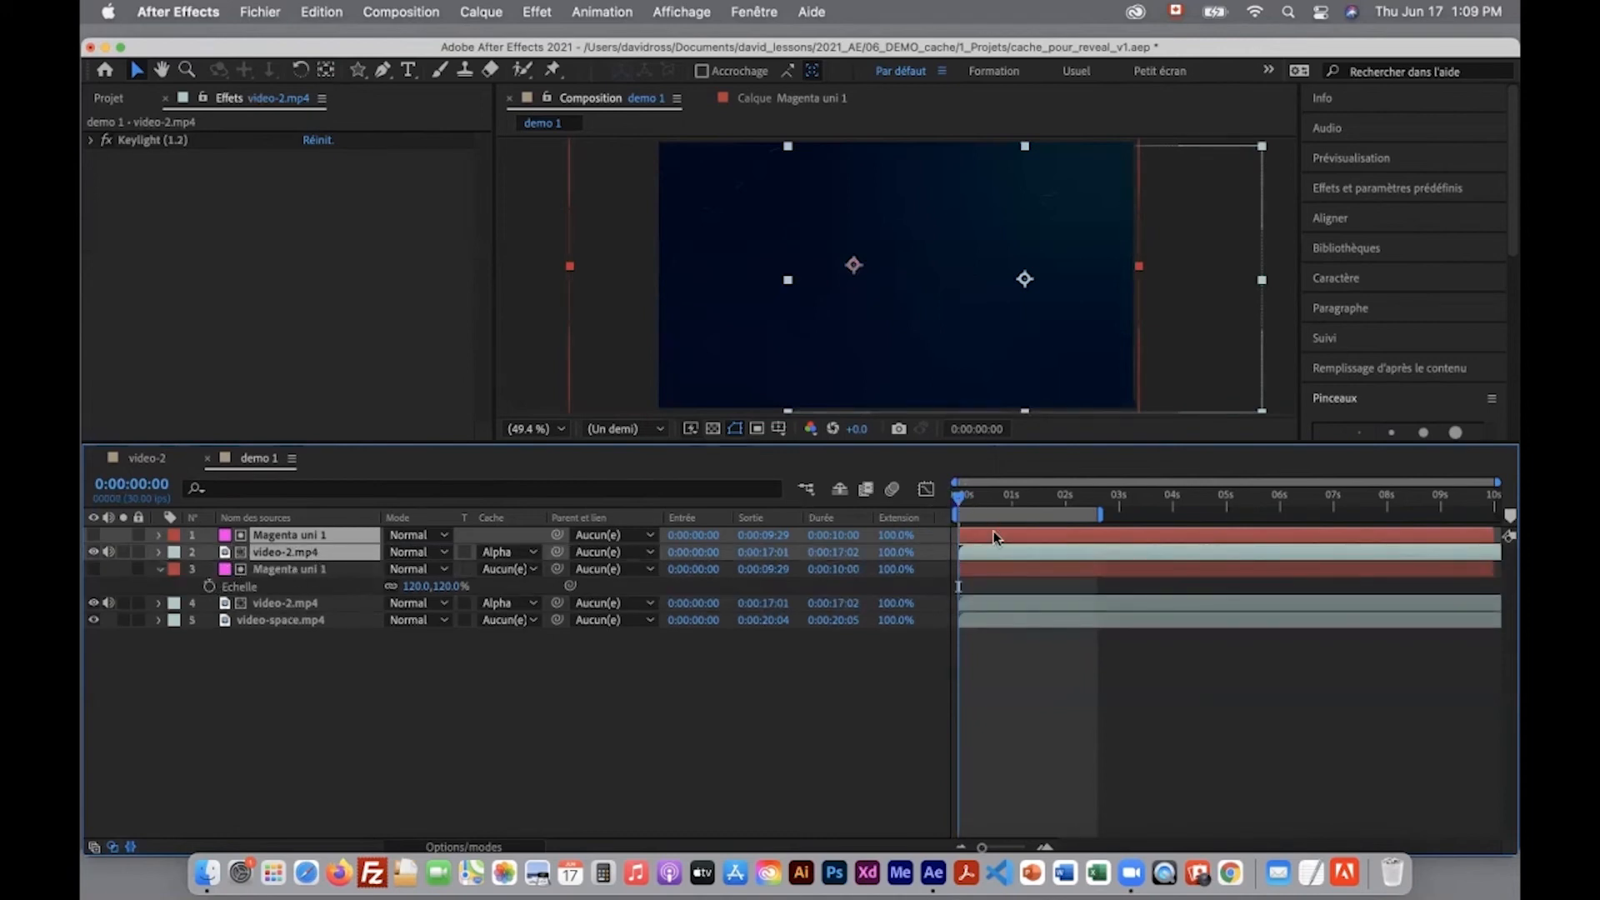
pyautogui.moveTo(994, 536); pyautogui.dragTo(1026, 538)
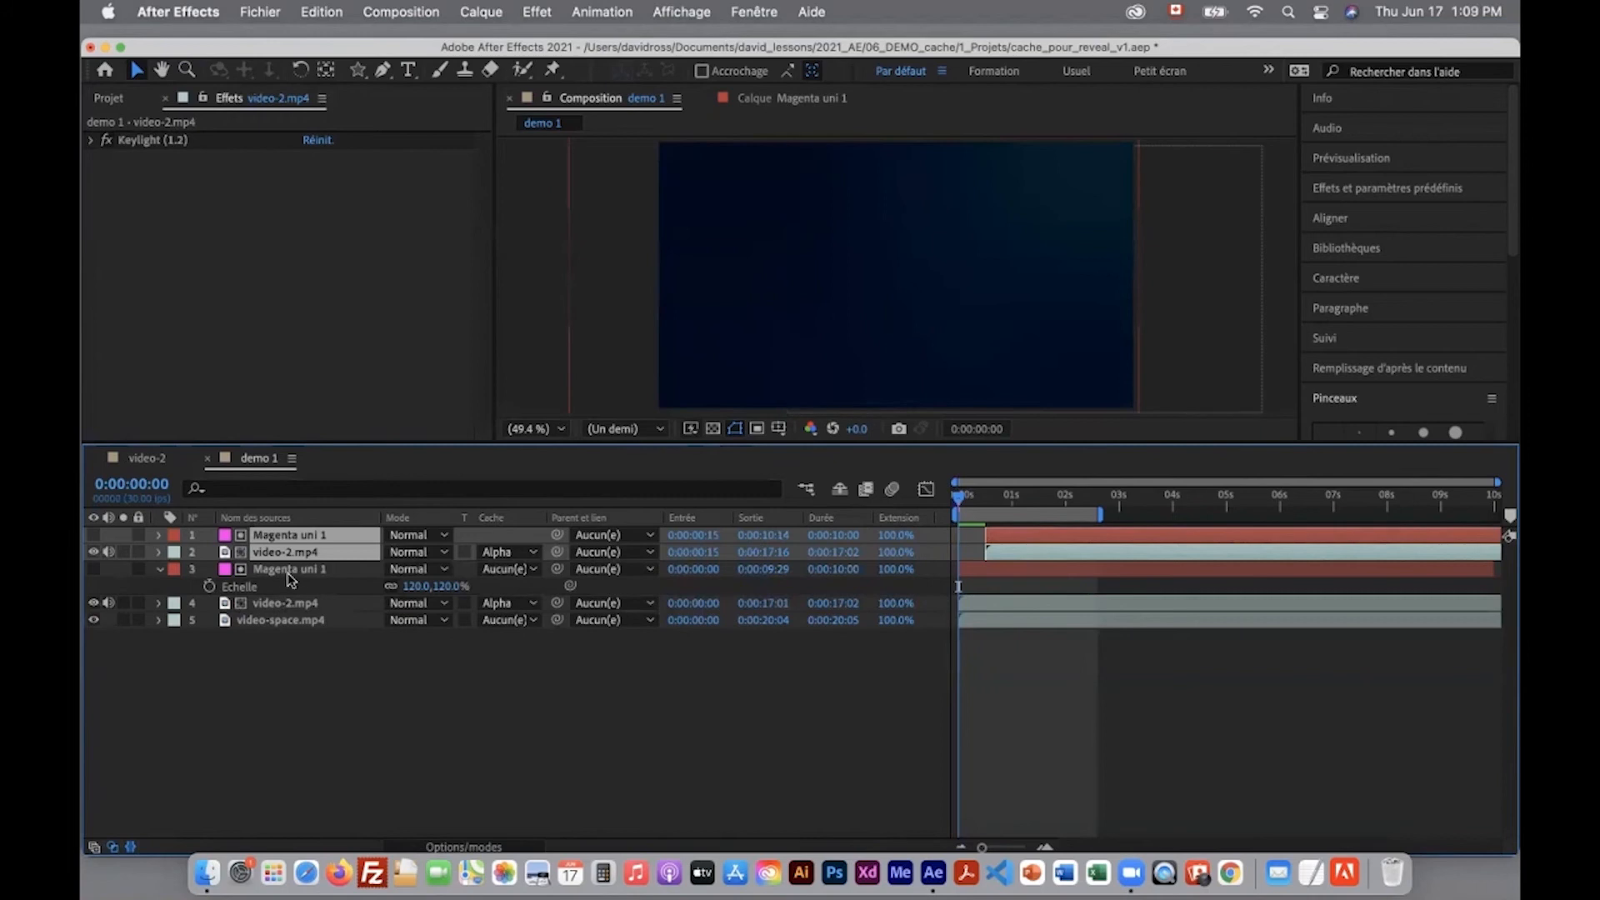
# Apply the Colorama effect to the lower video-2.mp4 layer and delay the upper matte and video pair to start at 0:00:00:27
pyautogui.click(297, 606)
pyautogui.moveTo(970, 504); pyautogui.dragTo(982, 503)
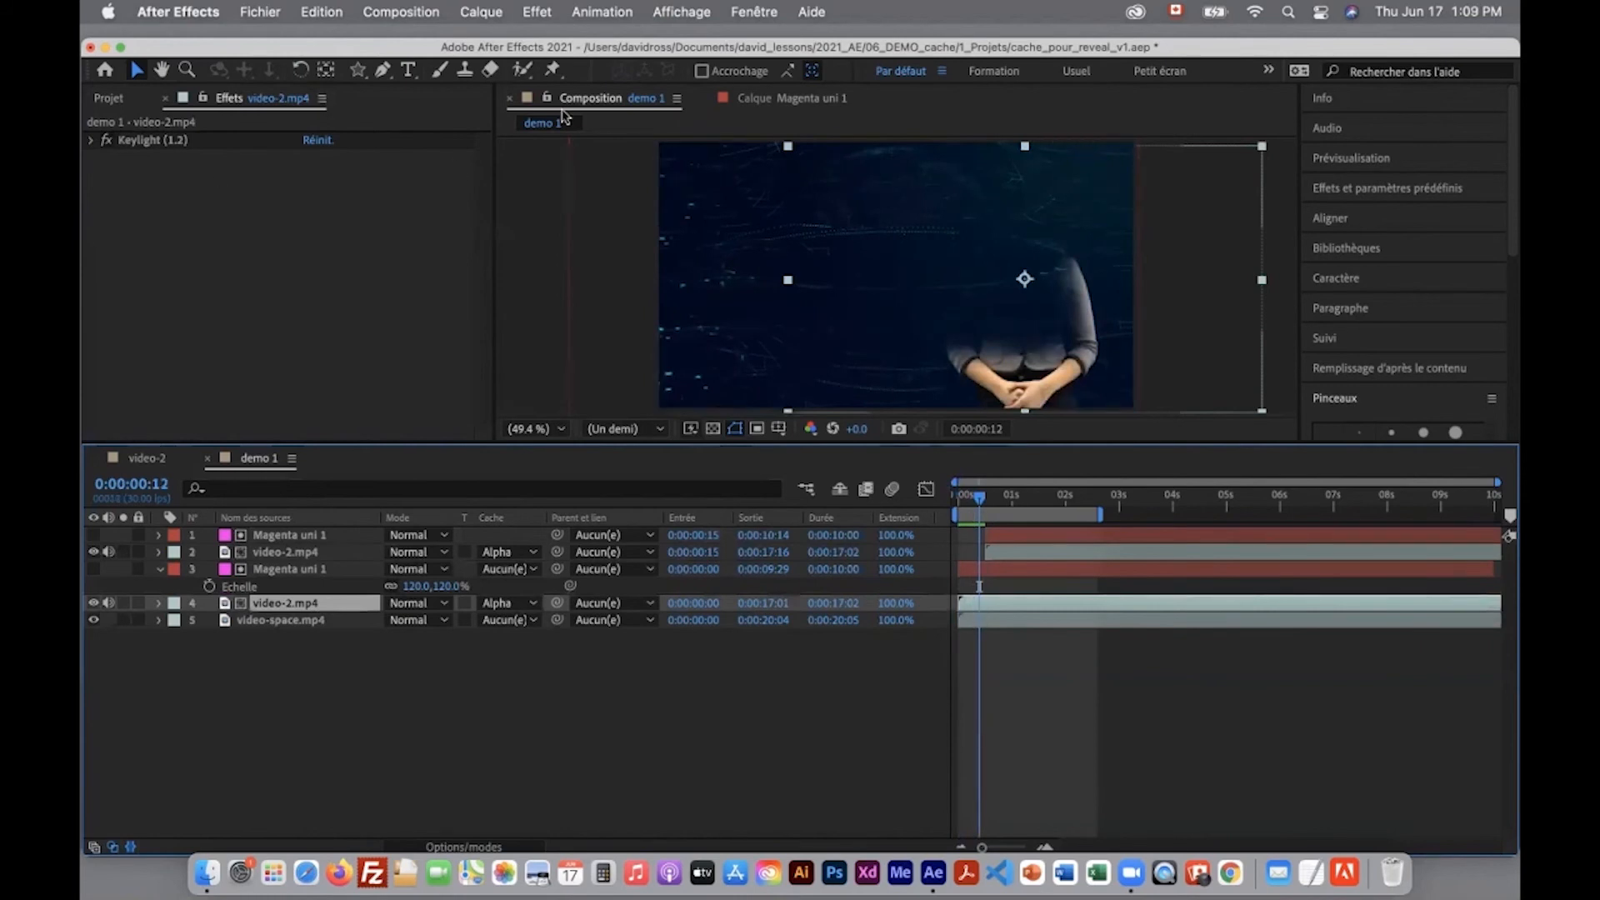
pyautogui.click(548, 14)
pyautogui.moveTo(589, 271)
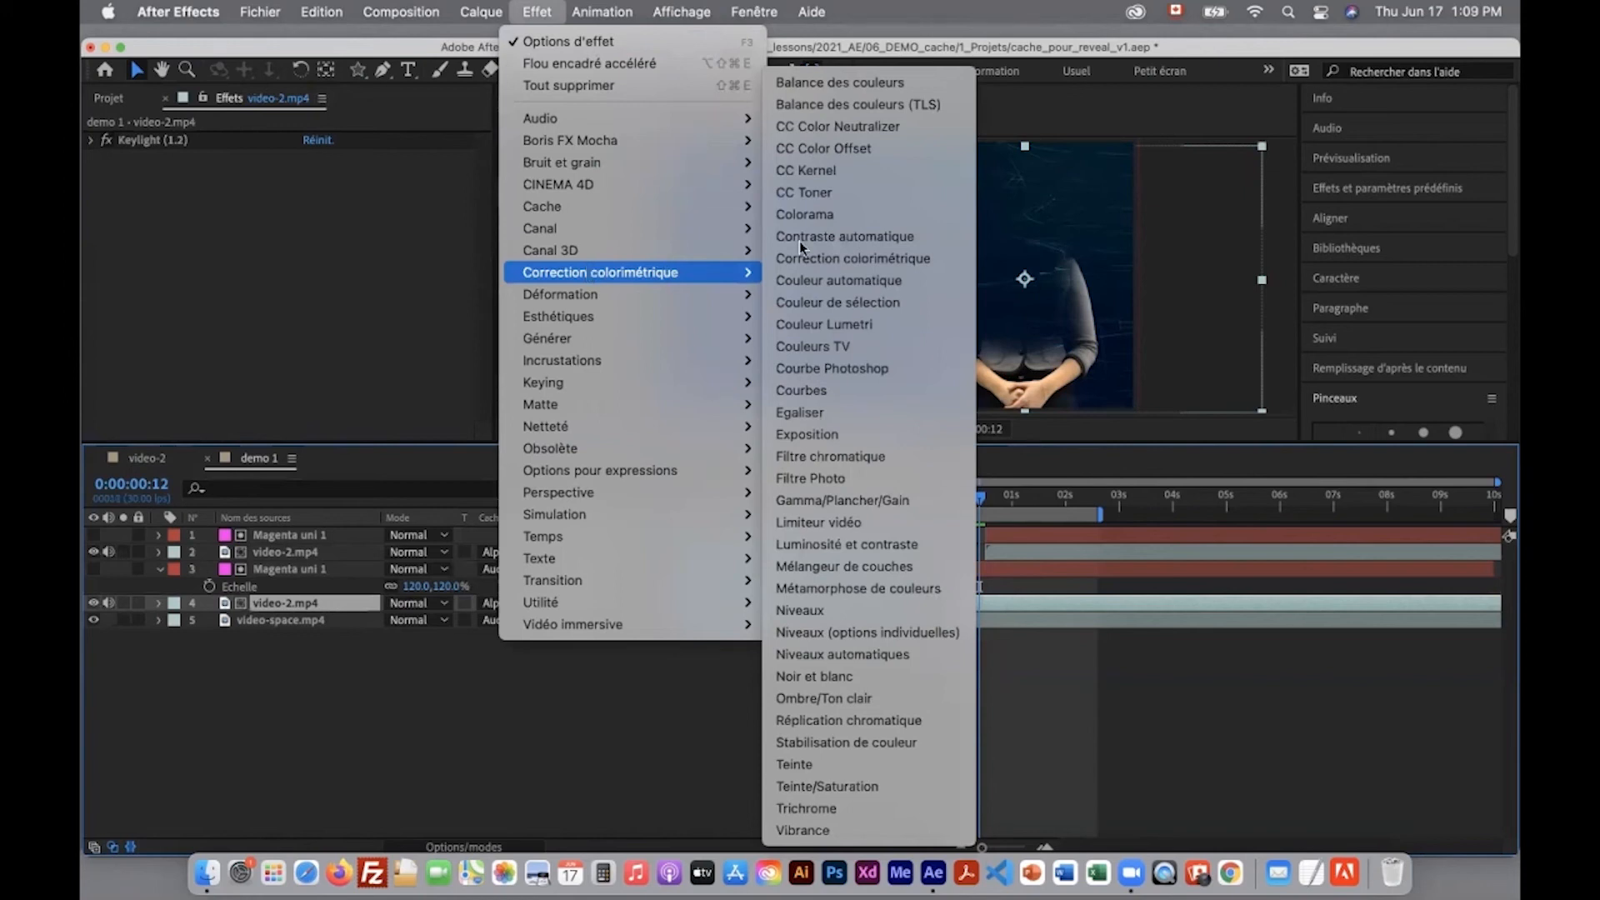
pyautogui.click(802, 215)
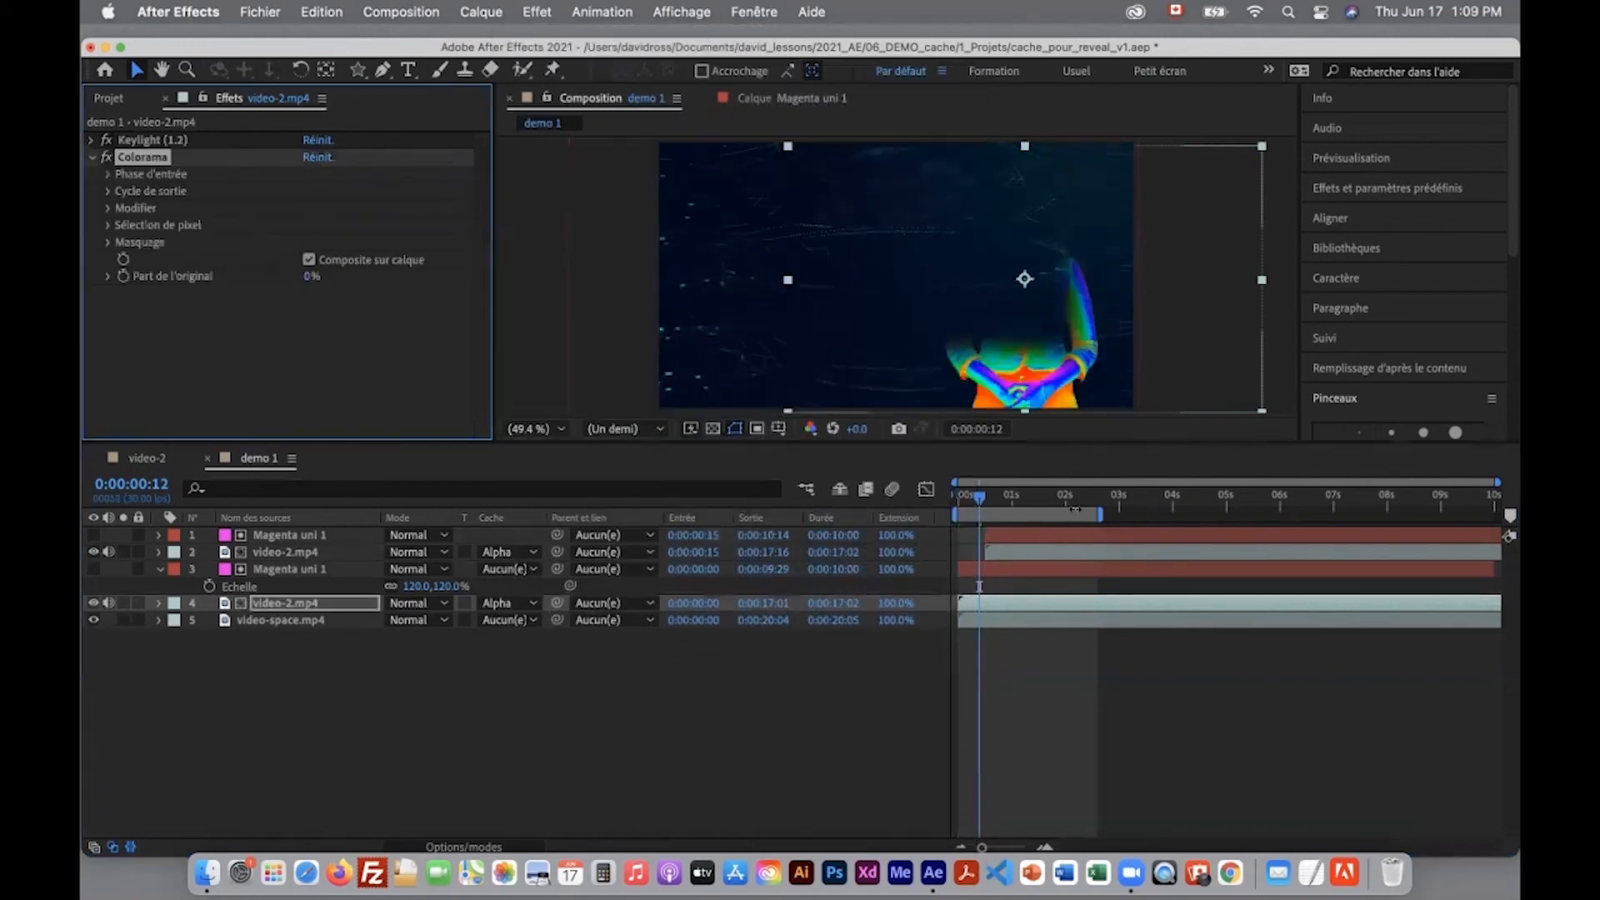
pyautogui.click(1033, 537)
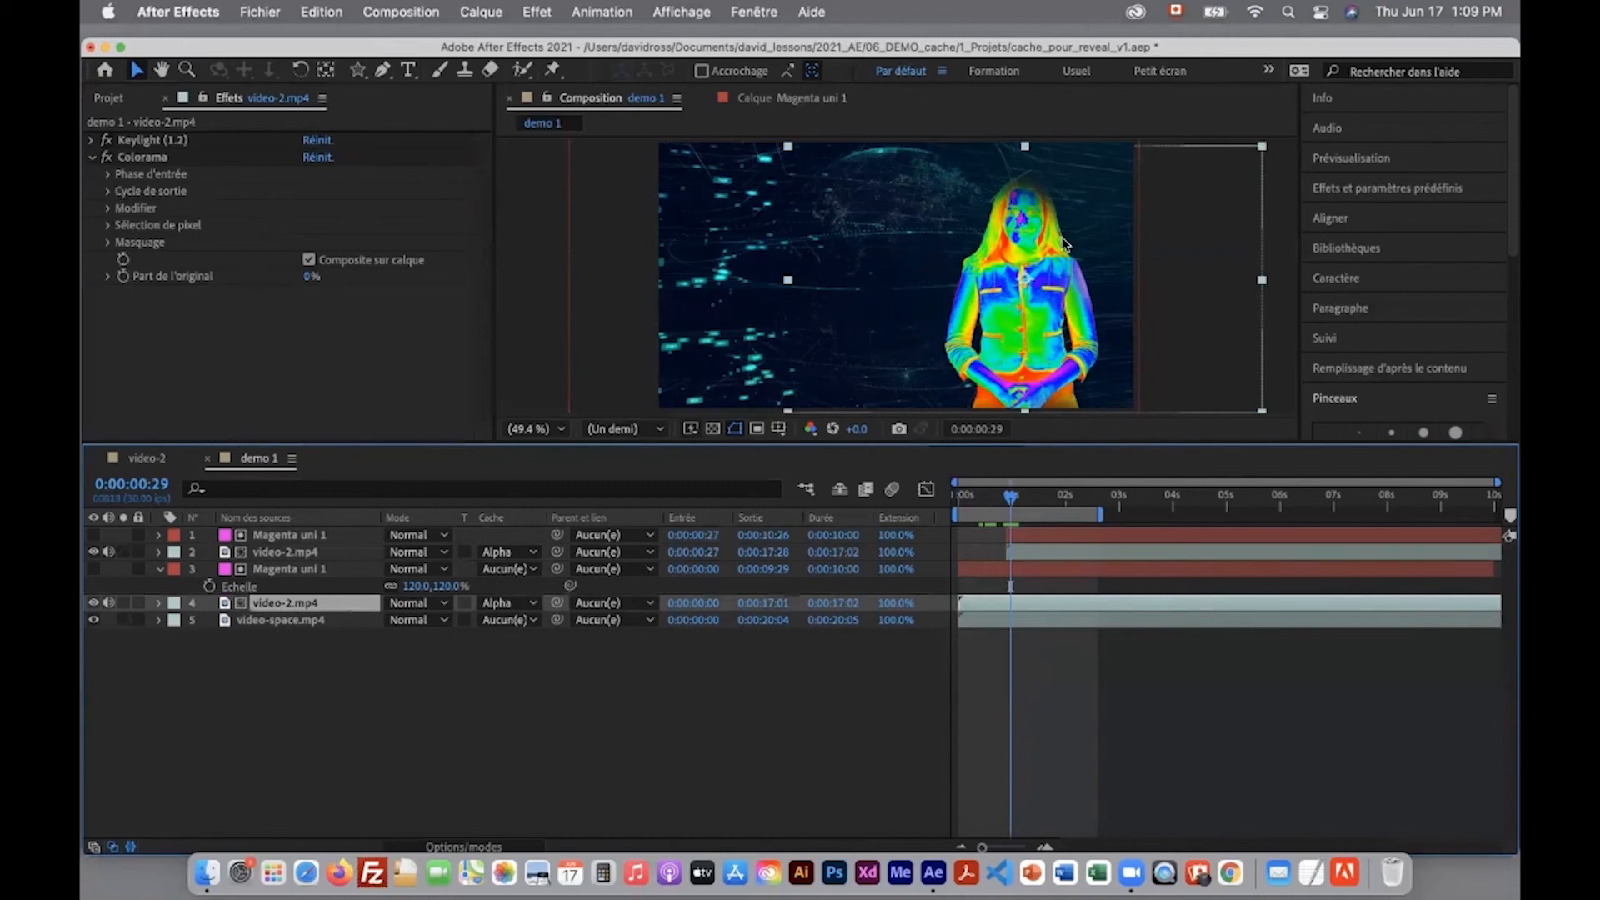
# Set Colorama's output cycle palette to Caraïbe and Part de l'original to 32% on the lower video-2.mp4 layer
pyautogui.click(107, 194)
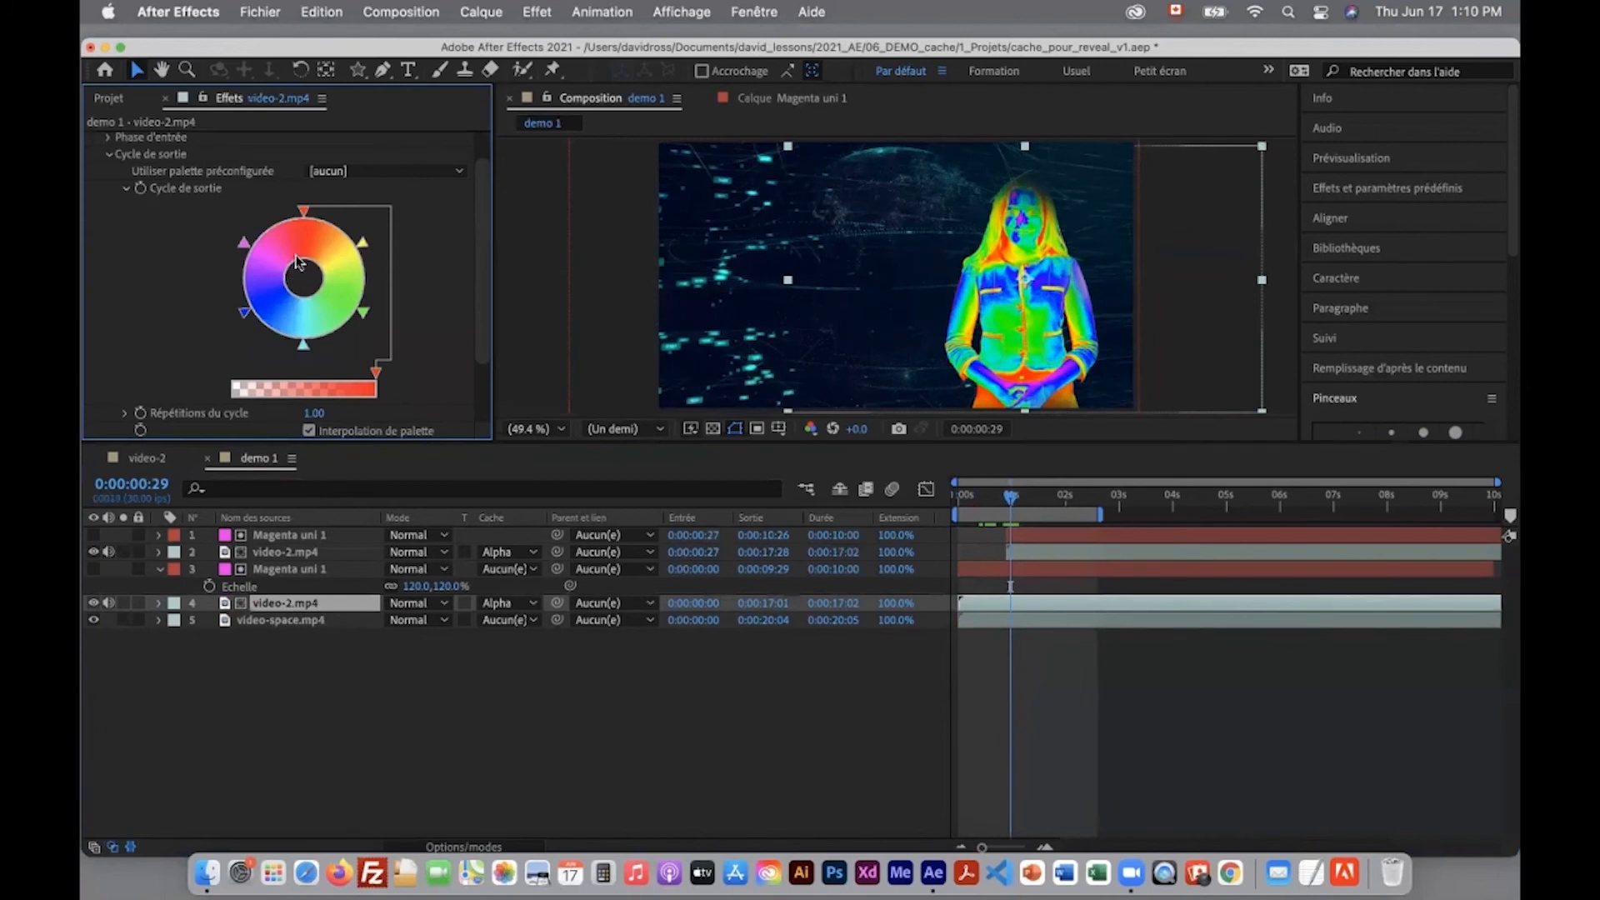
pyautogui.click(385, 177)
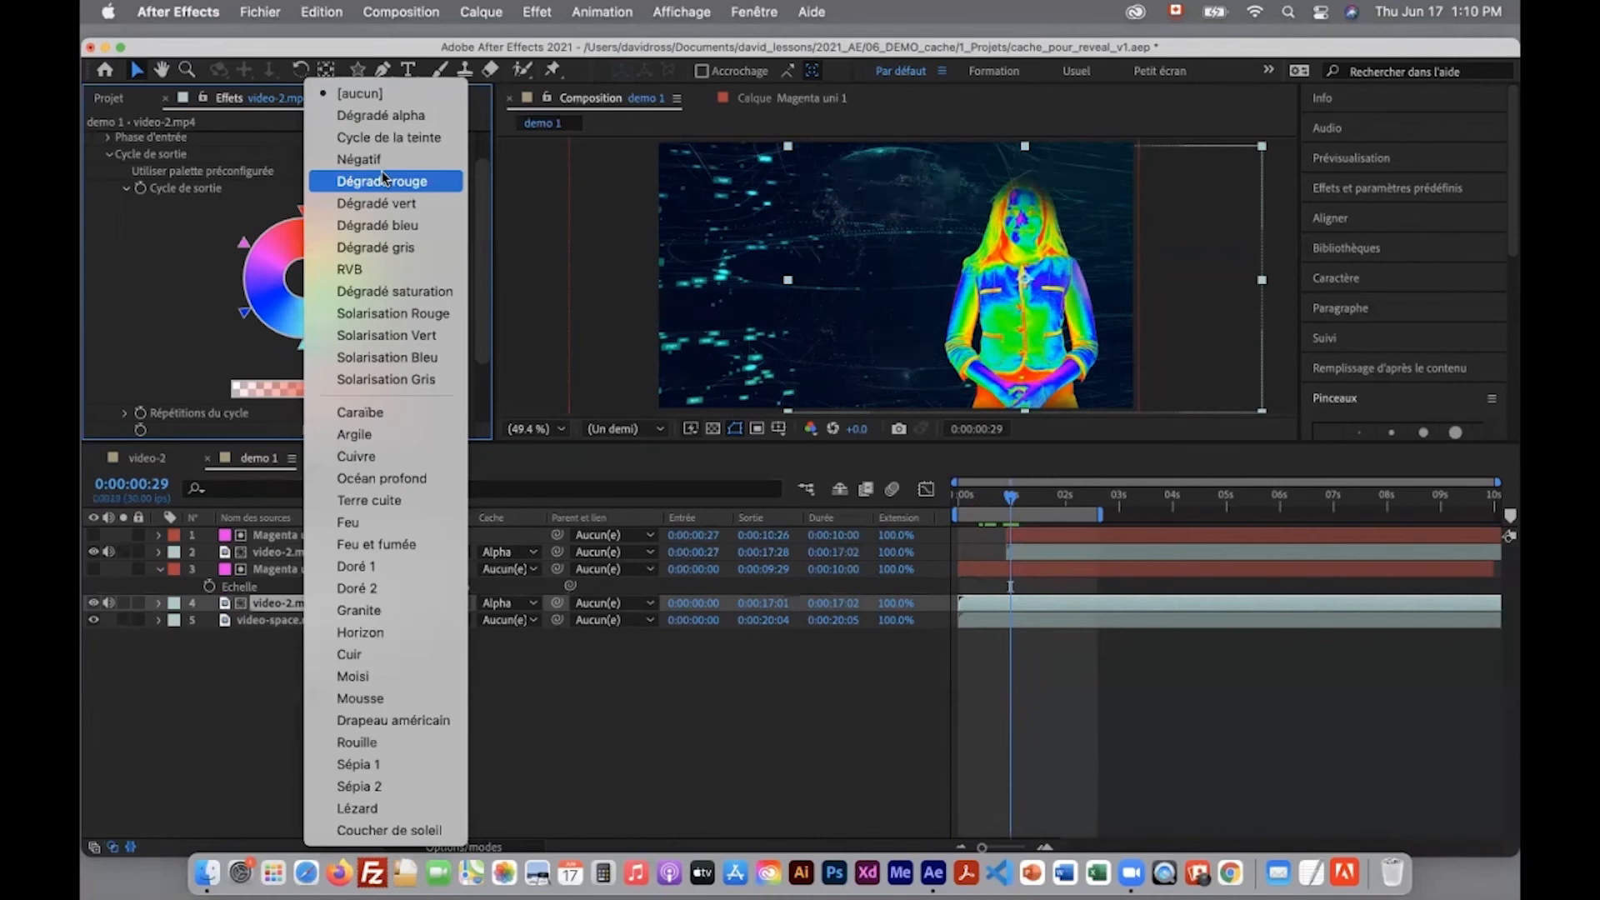
pyautogui.click(356, 413)
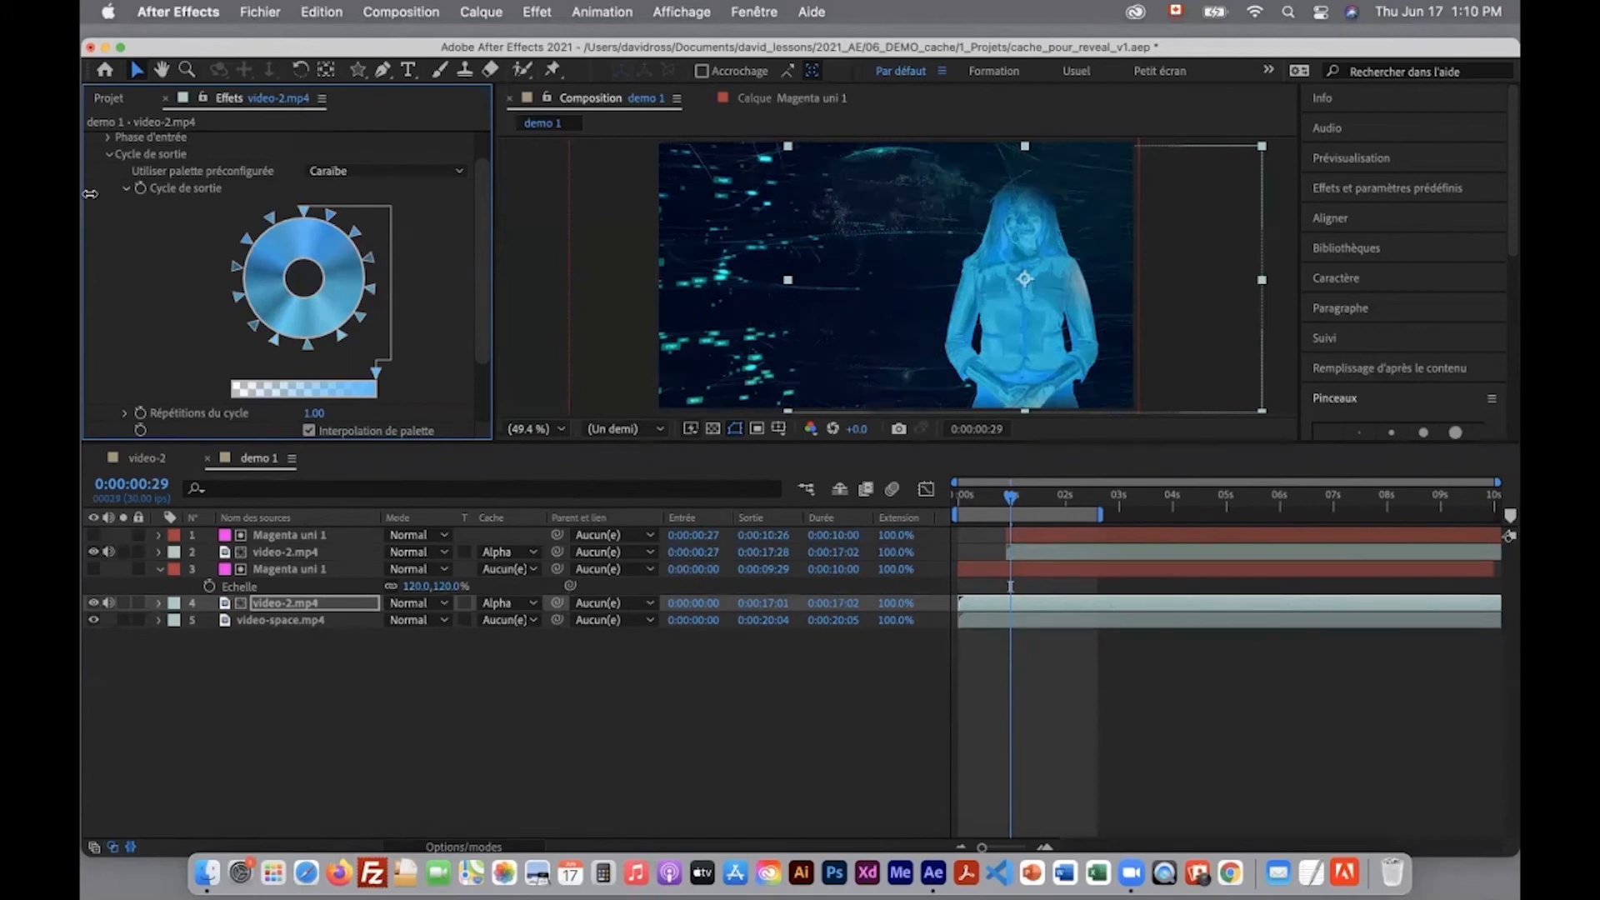
pyautogui.click(108, 158)
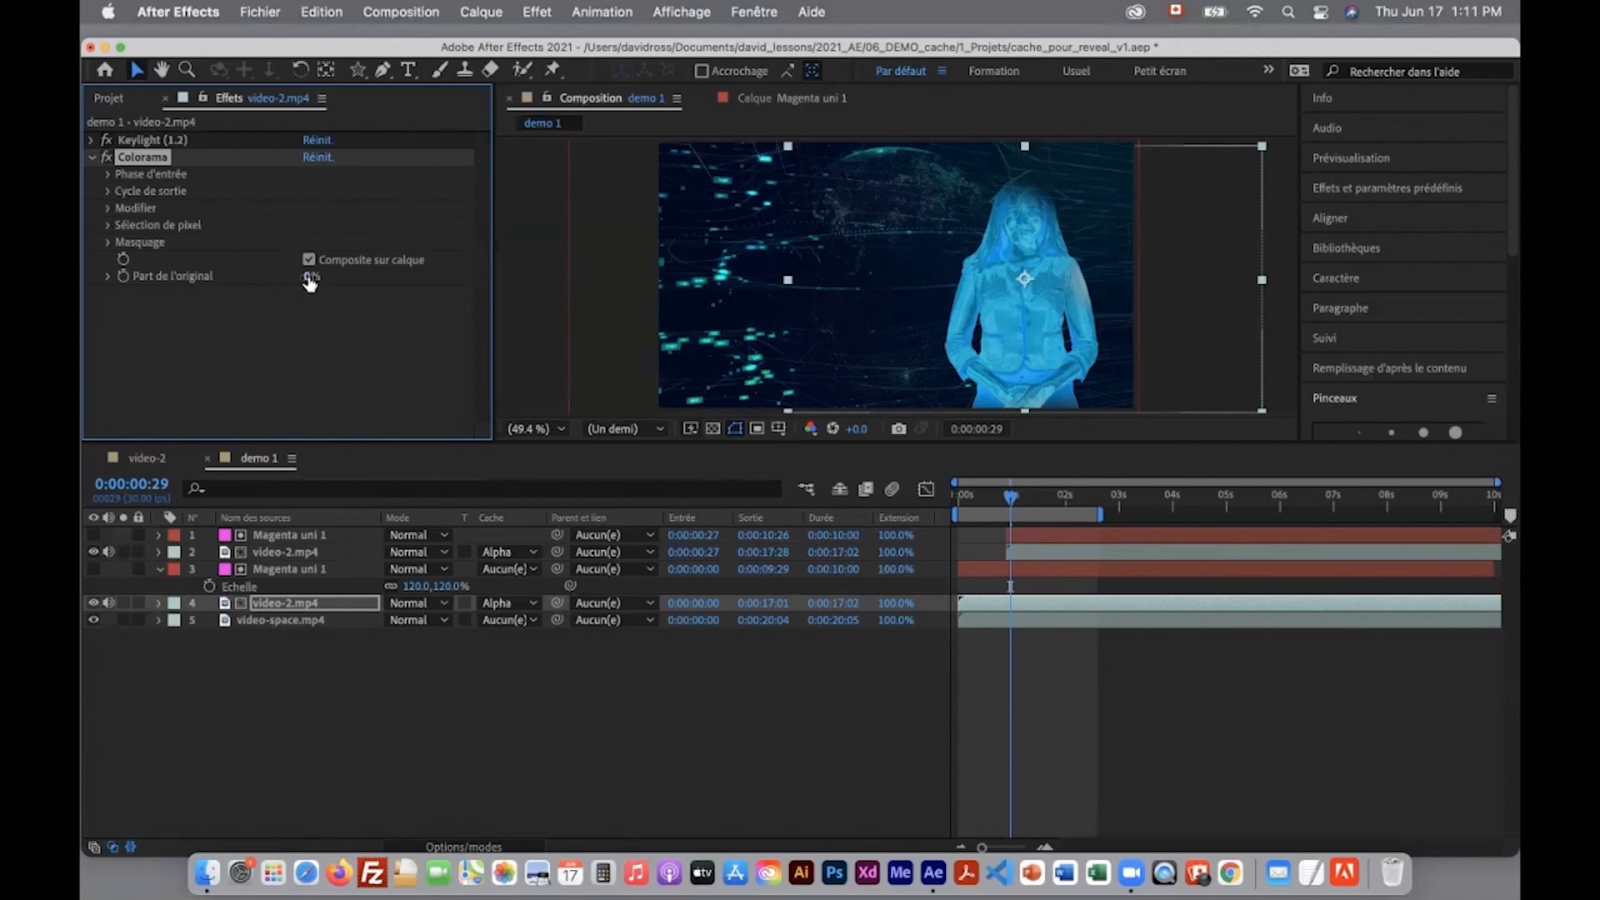
pyautogui.moveTo(312, 276); pyautogui.dragTo(350, 276)
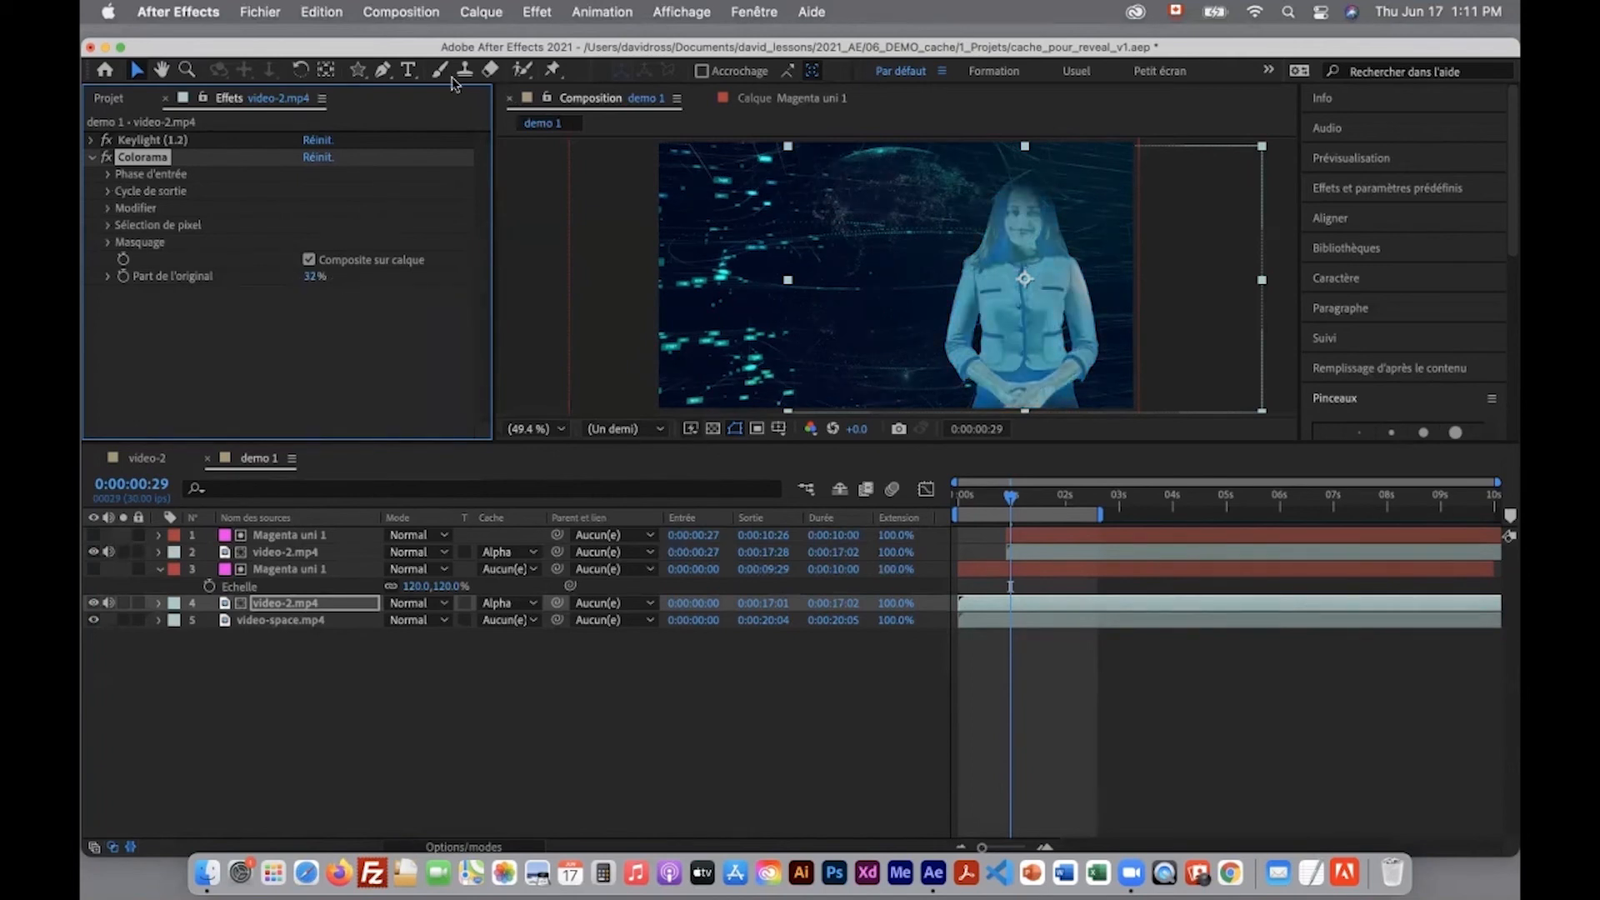
# Apply the Flou encadré accéléré effect to the lower video-2.mp4 layer and set its Rayon de flou to 40
pyautogui.click(536, 12)
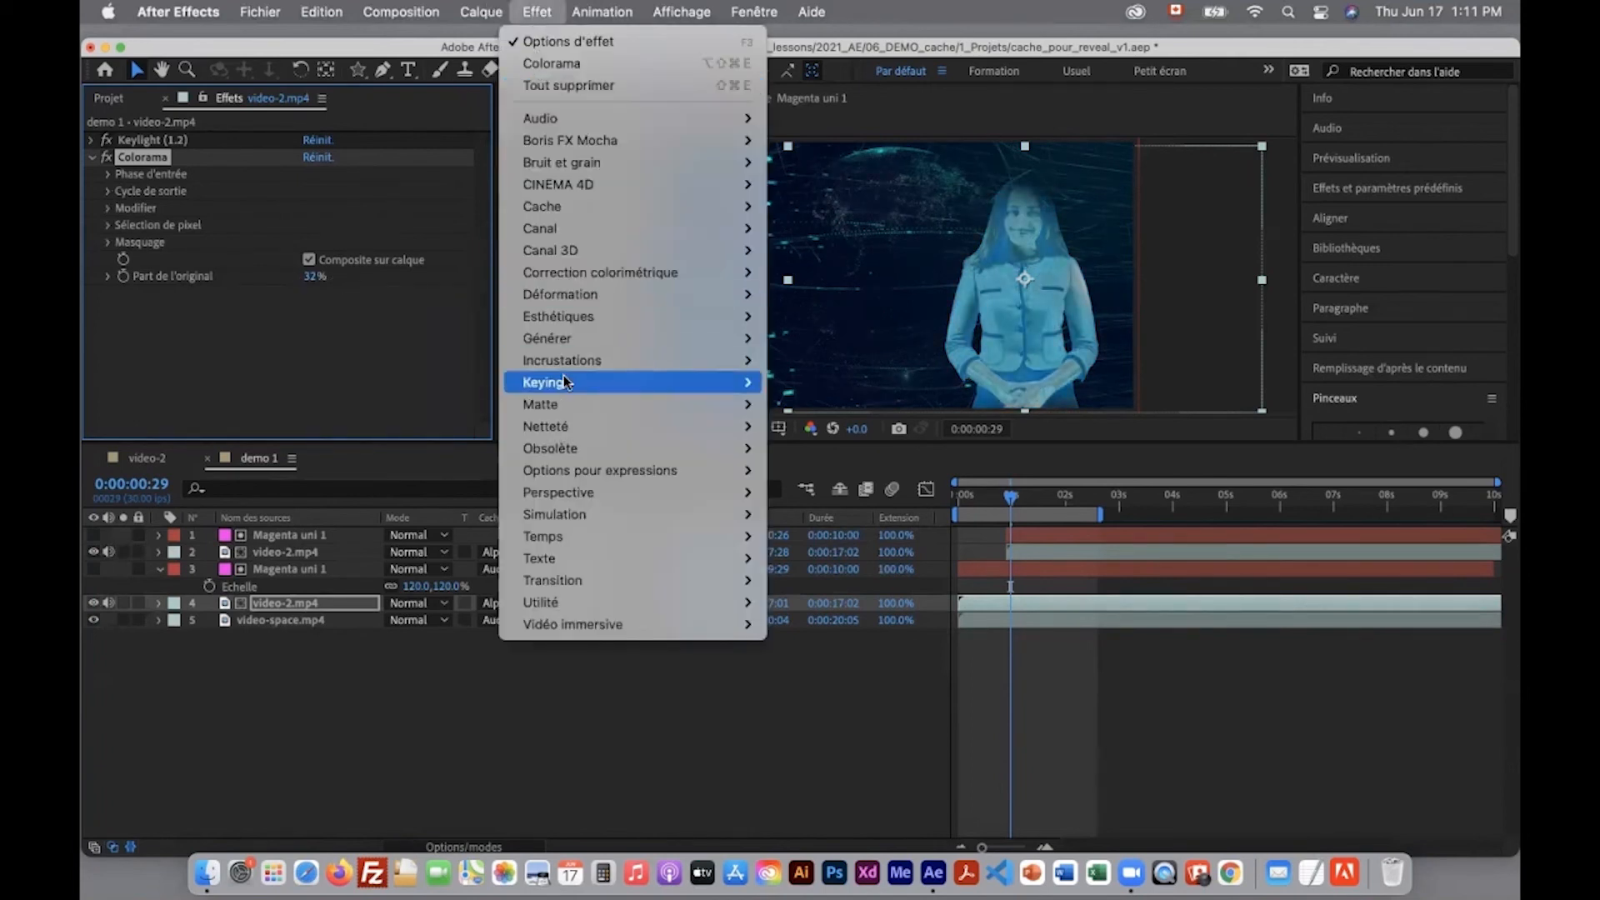
pyautogui.moveTo(572, 338)
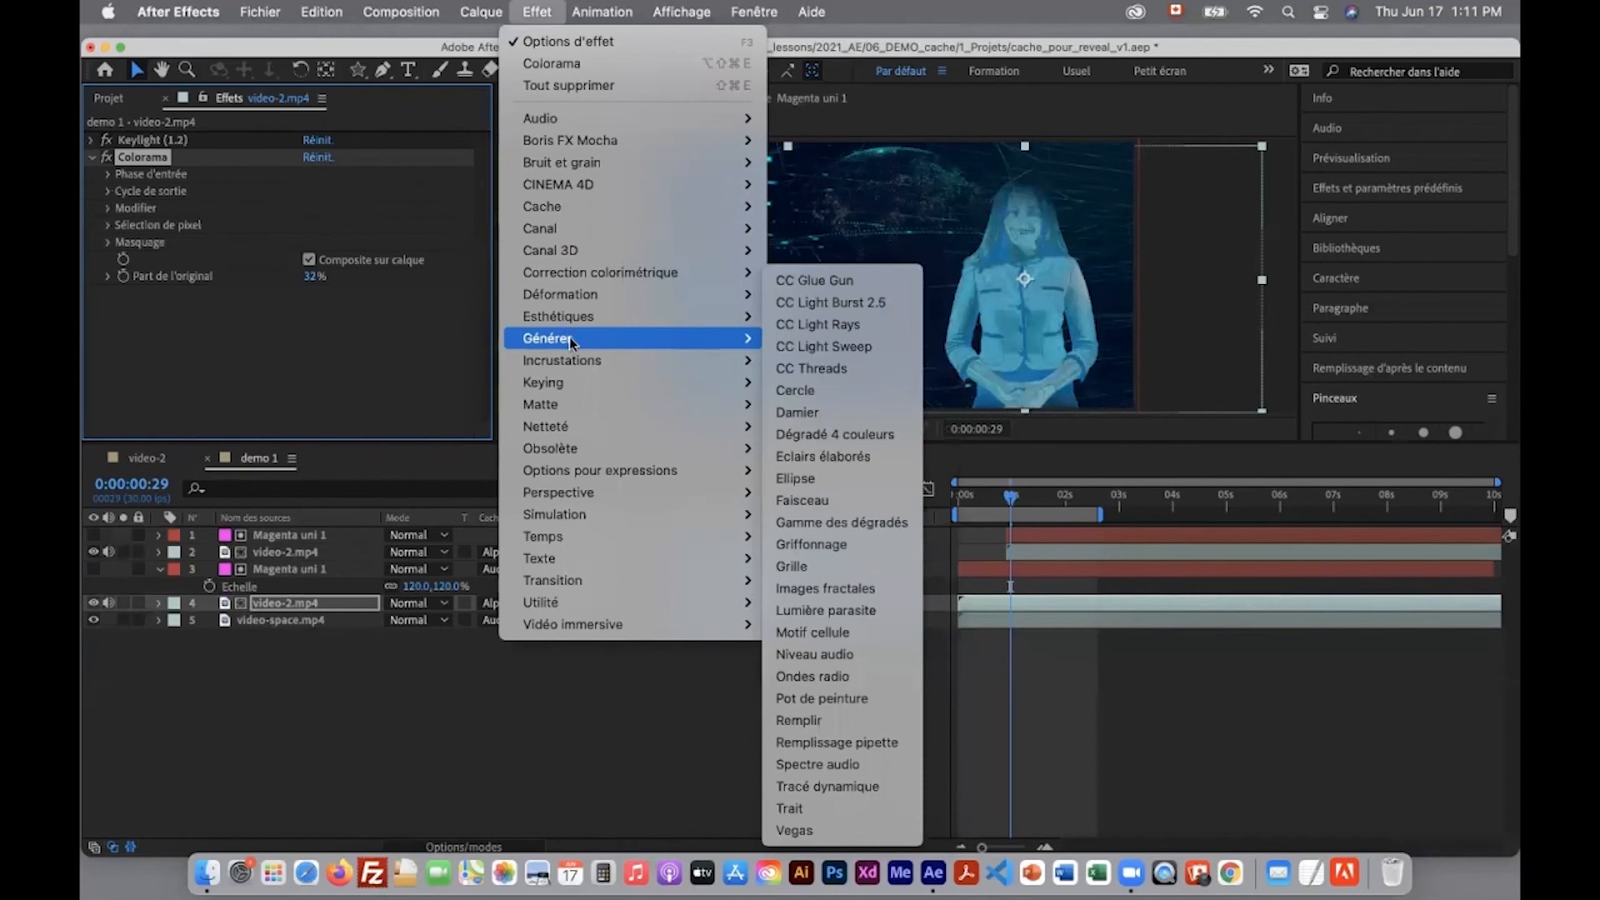
pyautogui.moveTo(578, 425)
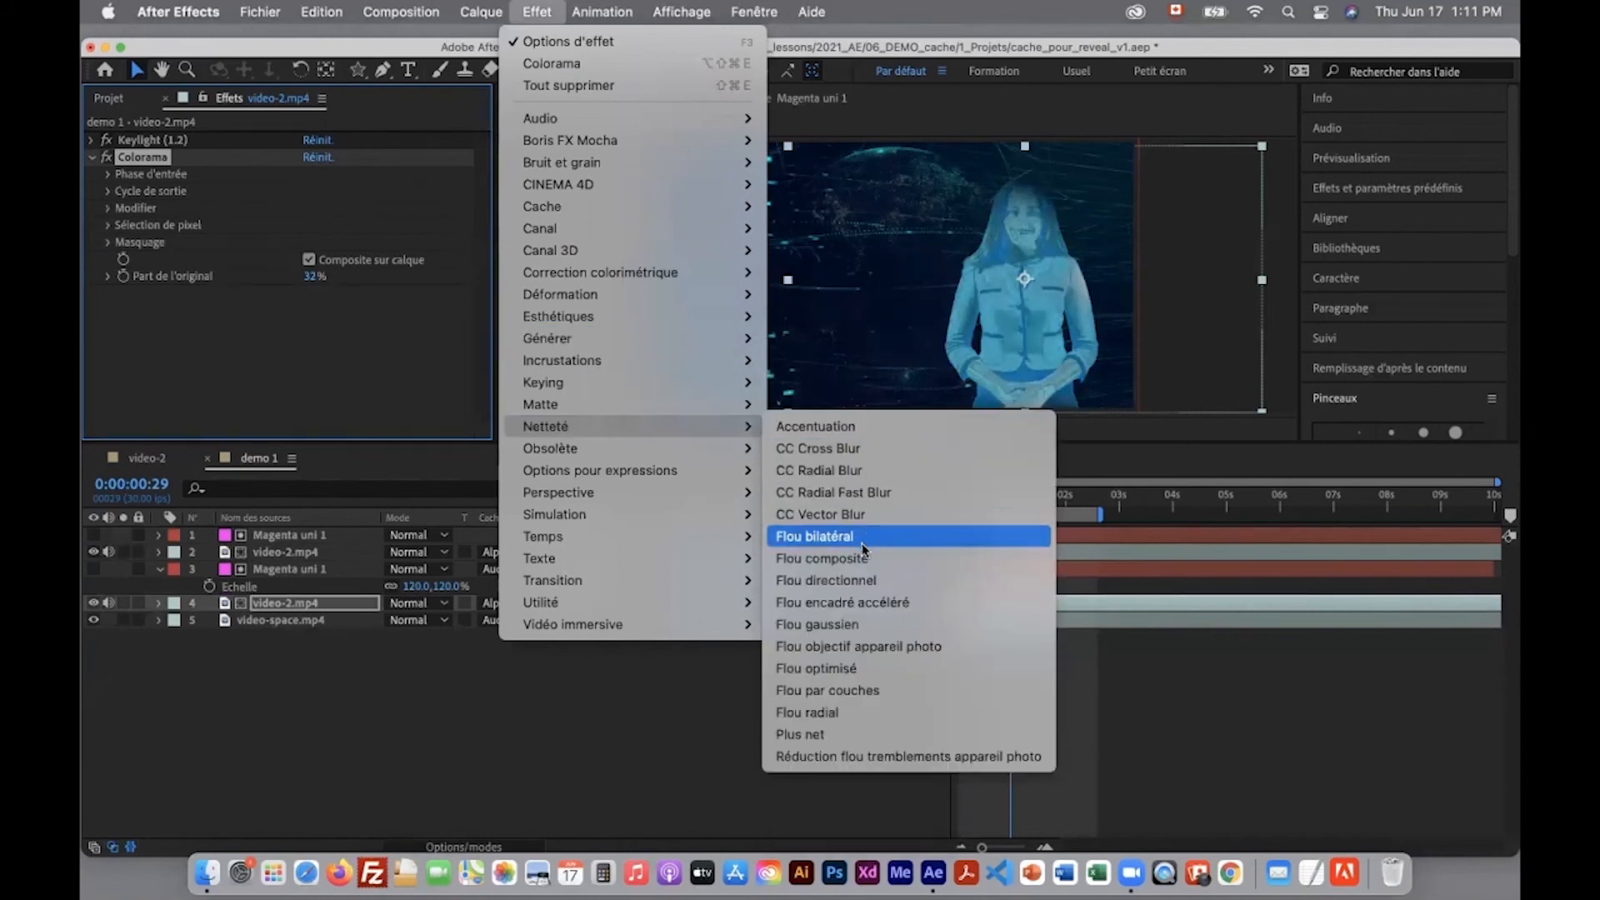
pyautogui.click(871, 603)
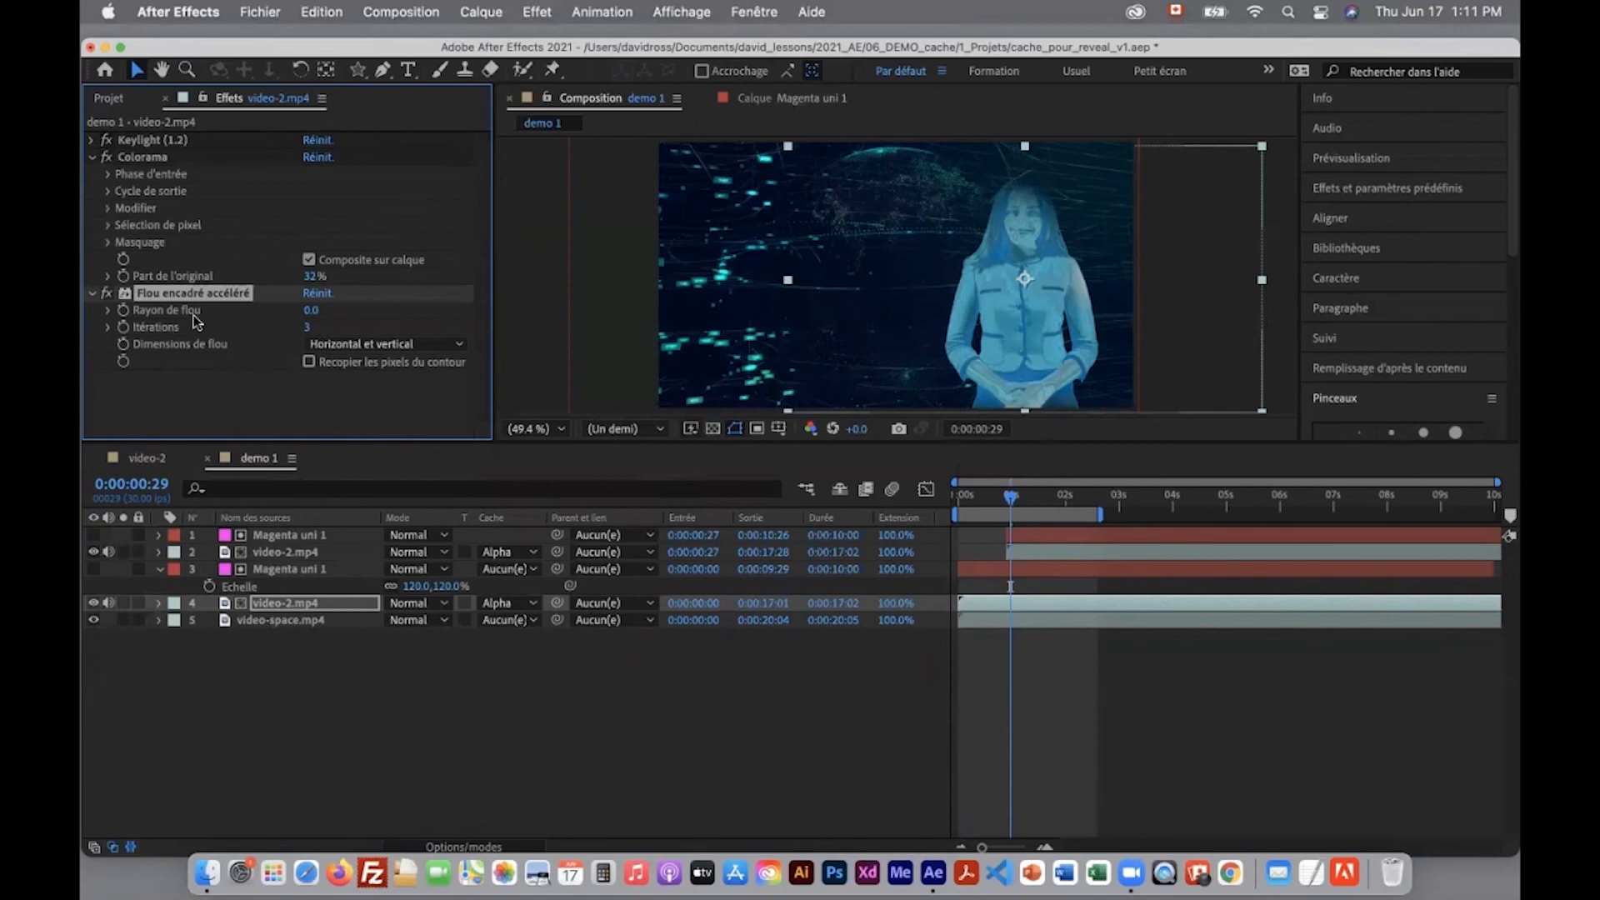
pyautogui.moveTo(318, 312); pyautogui.dragTo(355, 309)
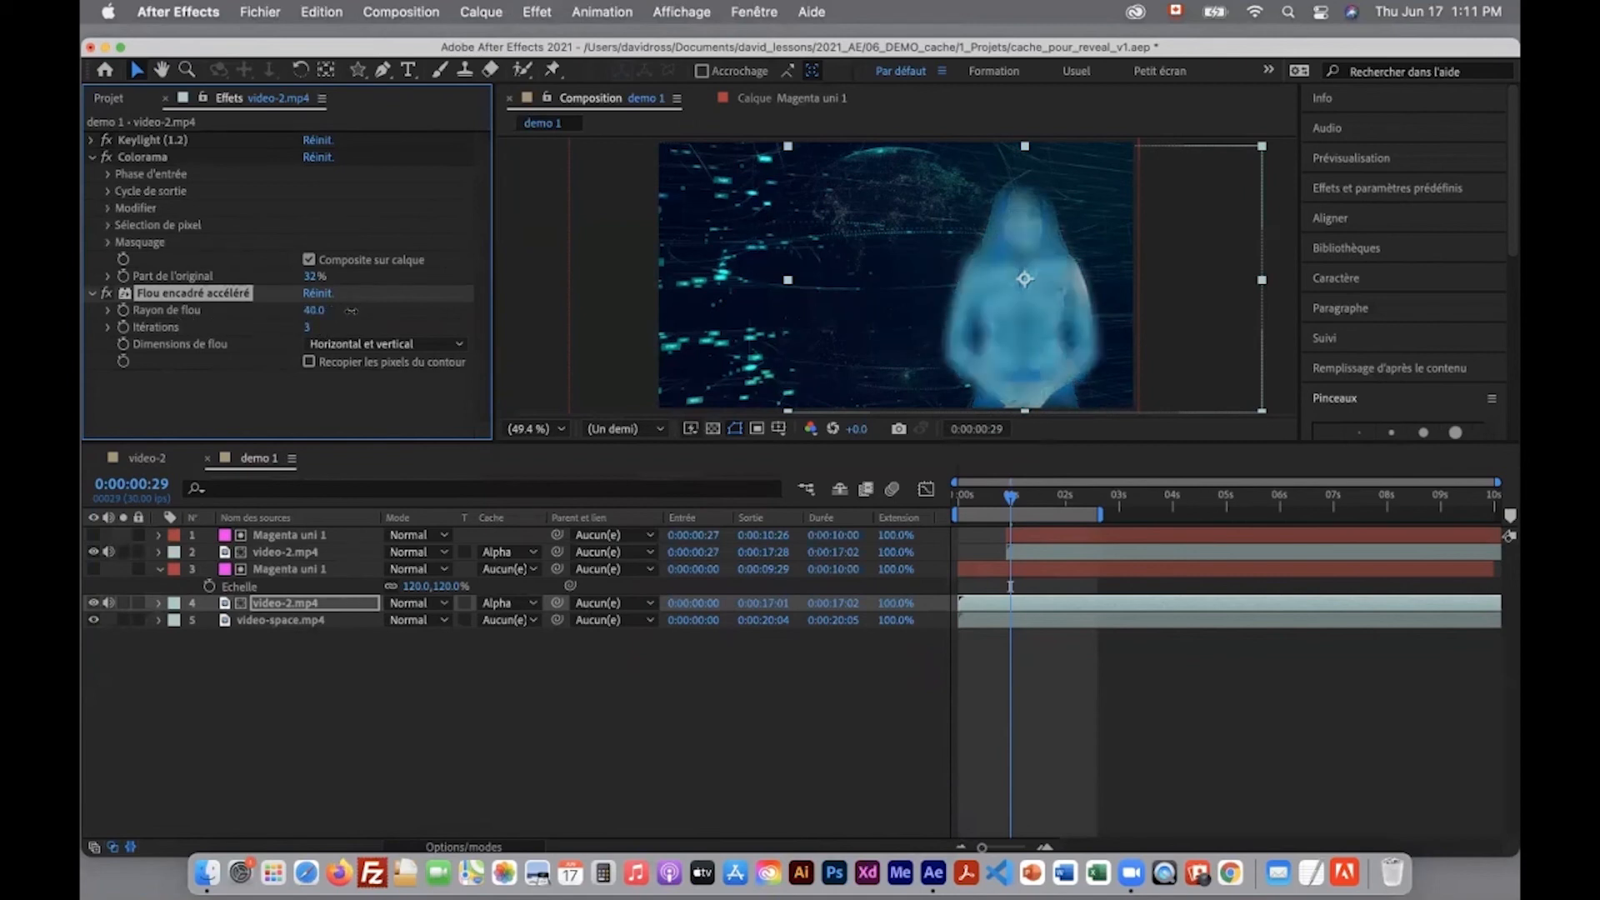
# Set the blur's Dimensions de flou to Horizontal and raise its Rayon de flou to about 144
pyautogui.click(369, 354)
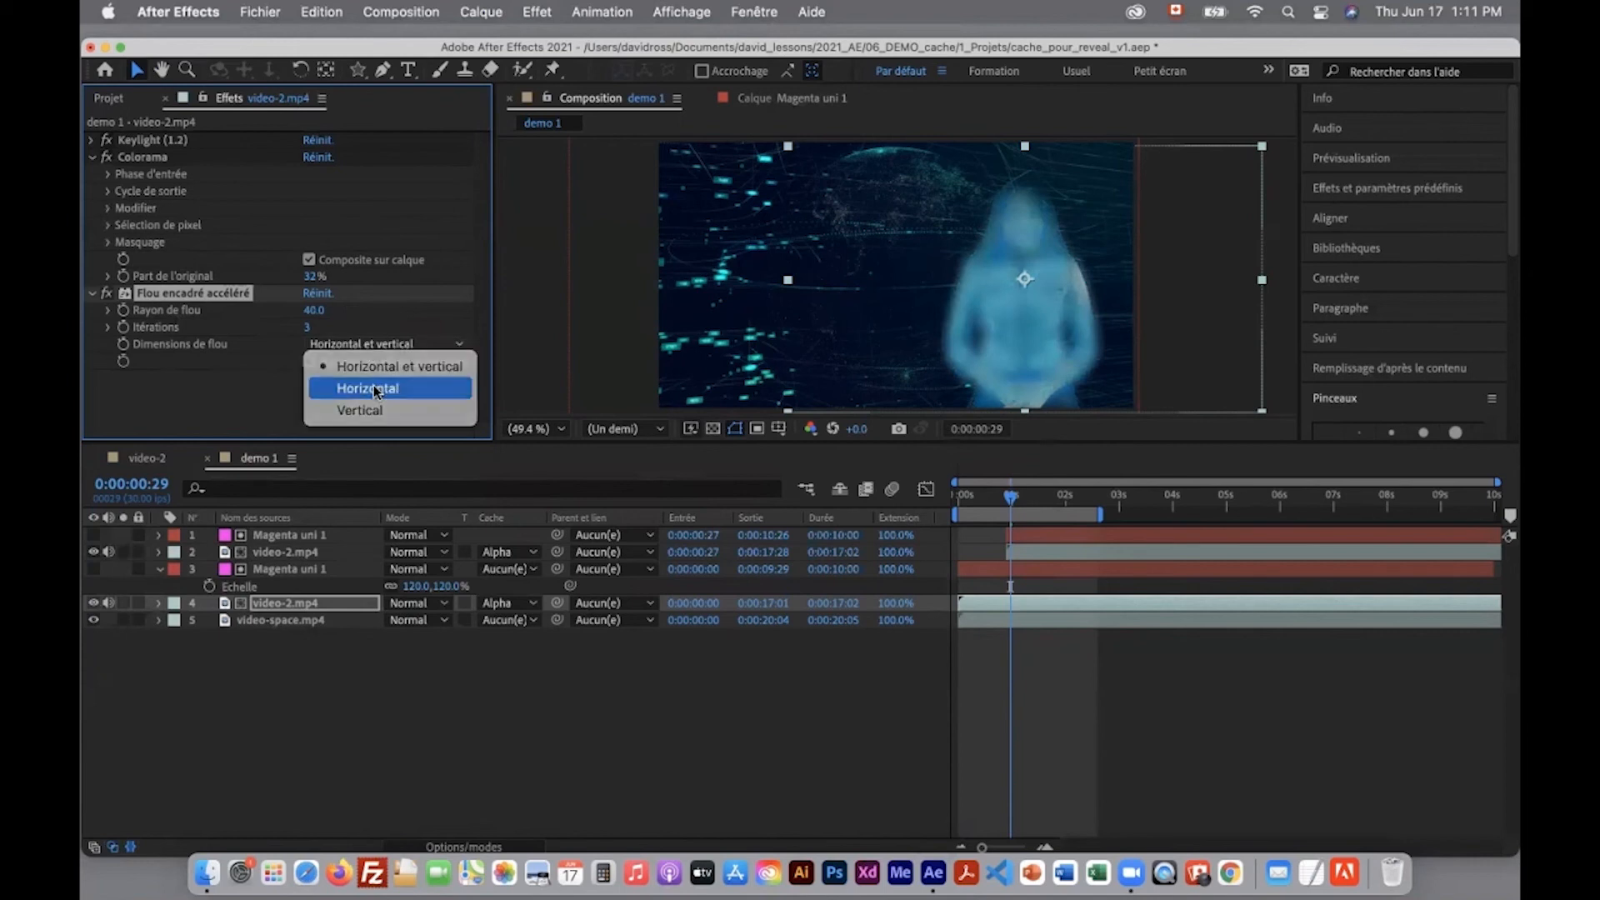
pyautogui.click(373, 385)
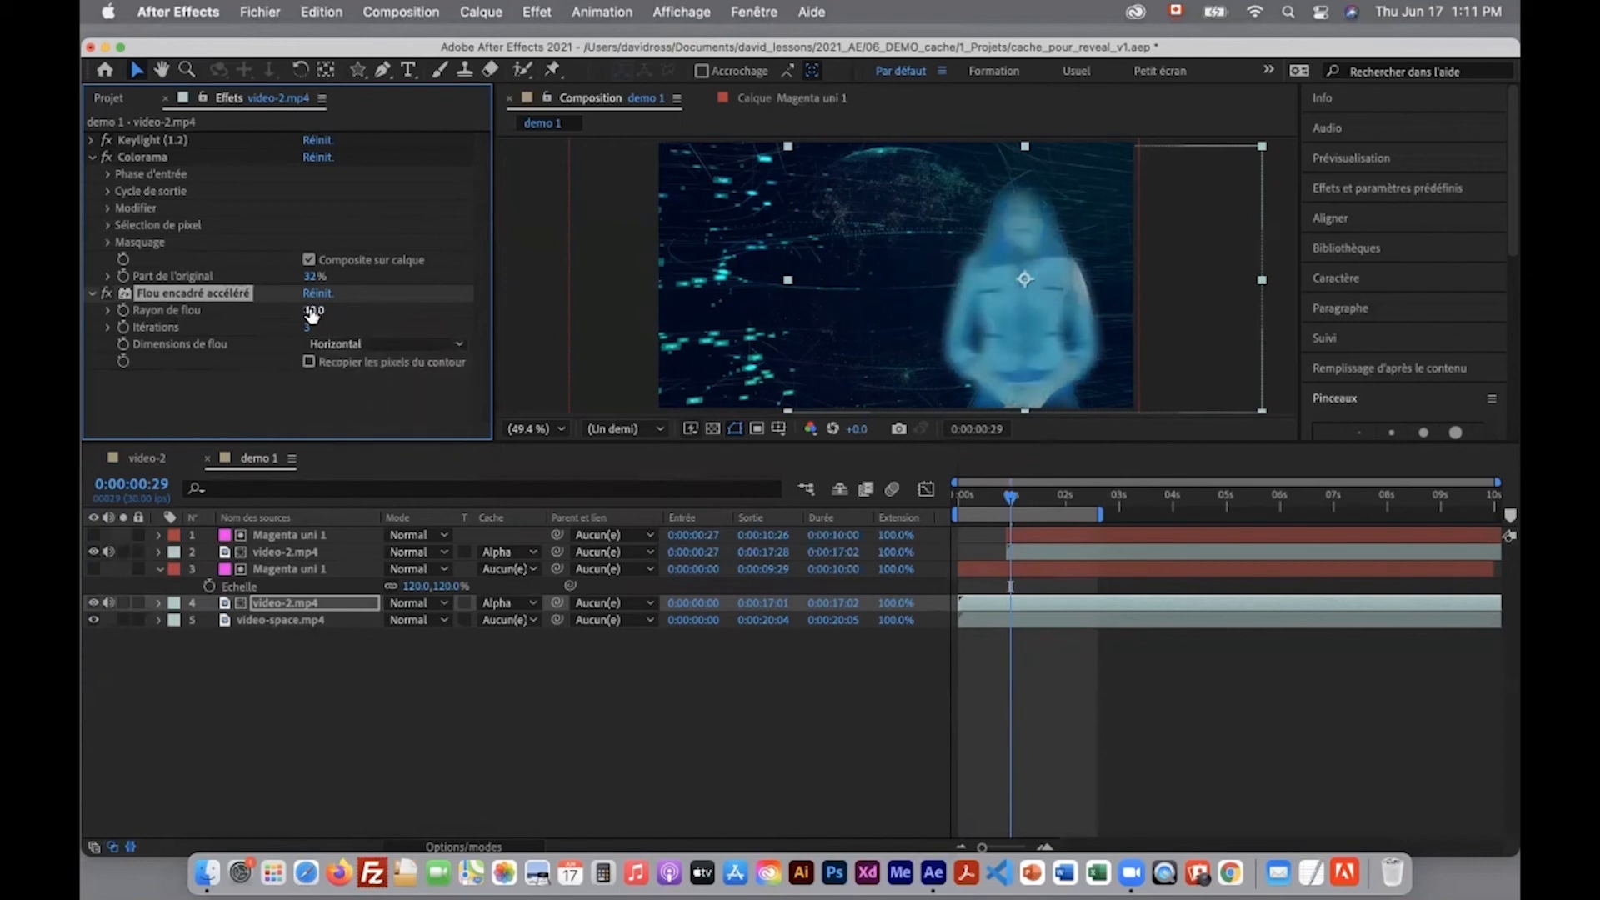
pyautogui.moveTo(312, 311); pyautogui.dragTo(433, 306)
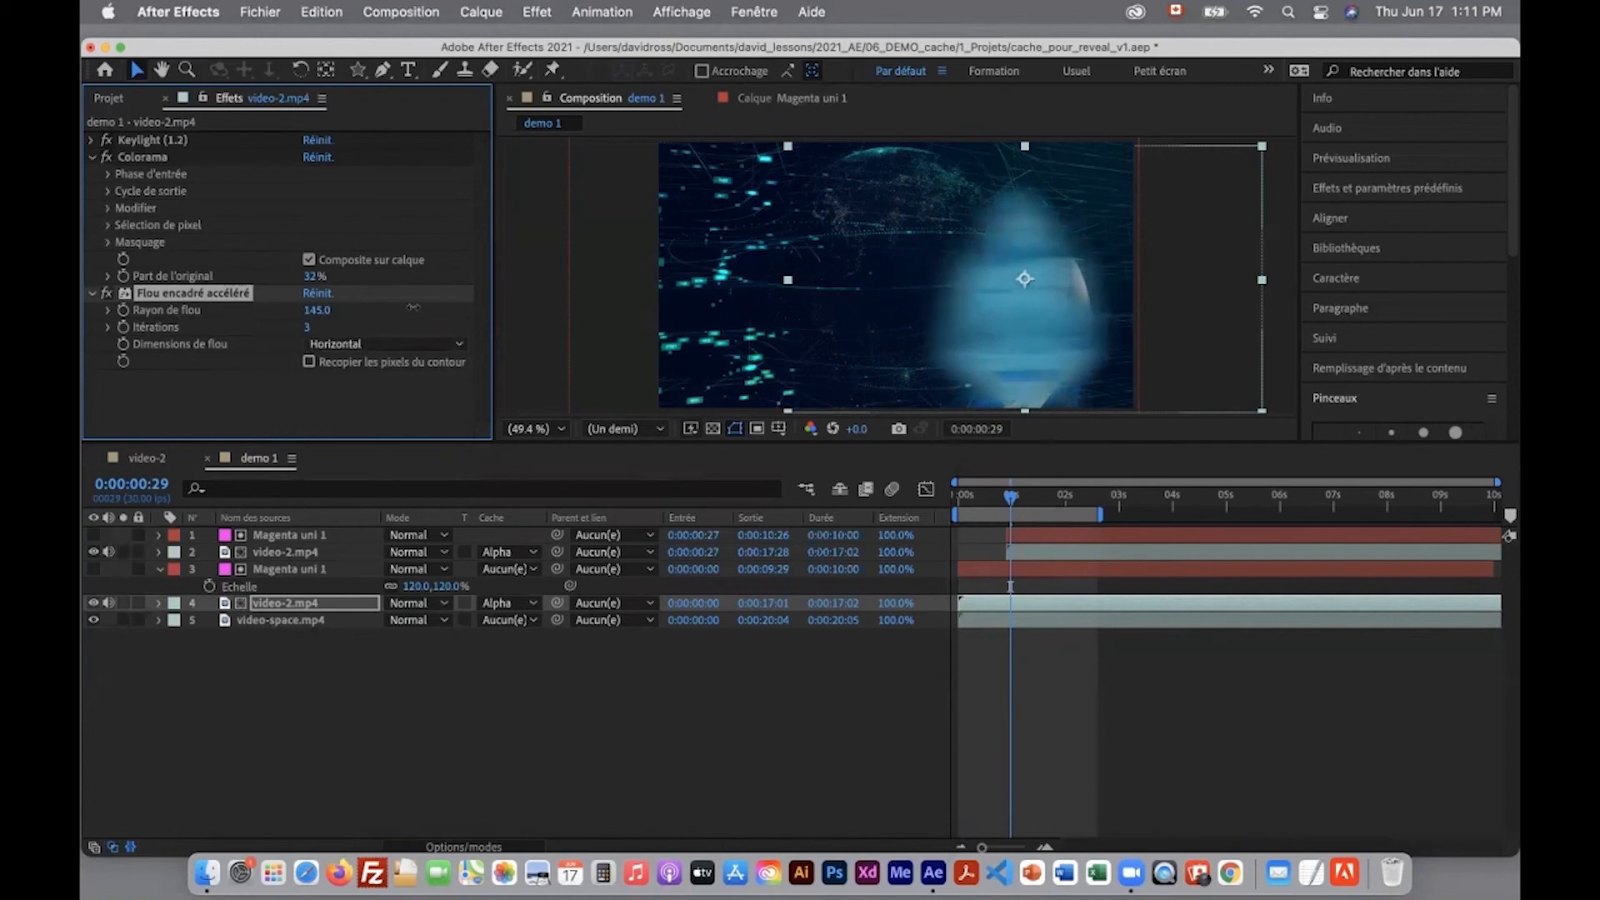
# Compare the Vertical blur direction over the reveal, and settle on Horizontal with a Rayon de flou of 141
pyautogui.click(422, 340)
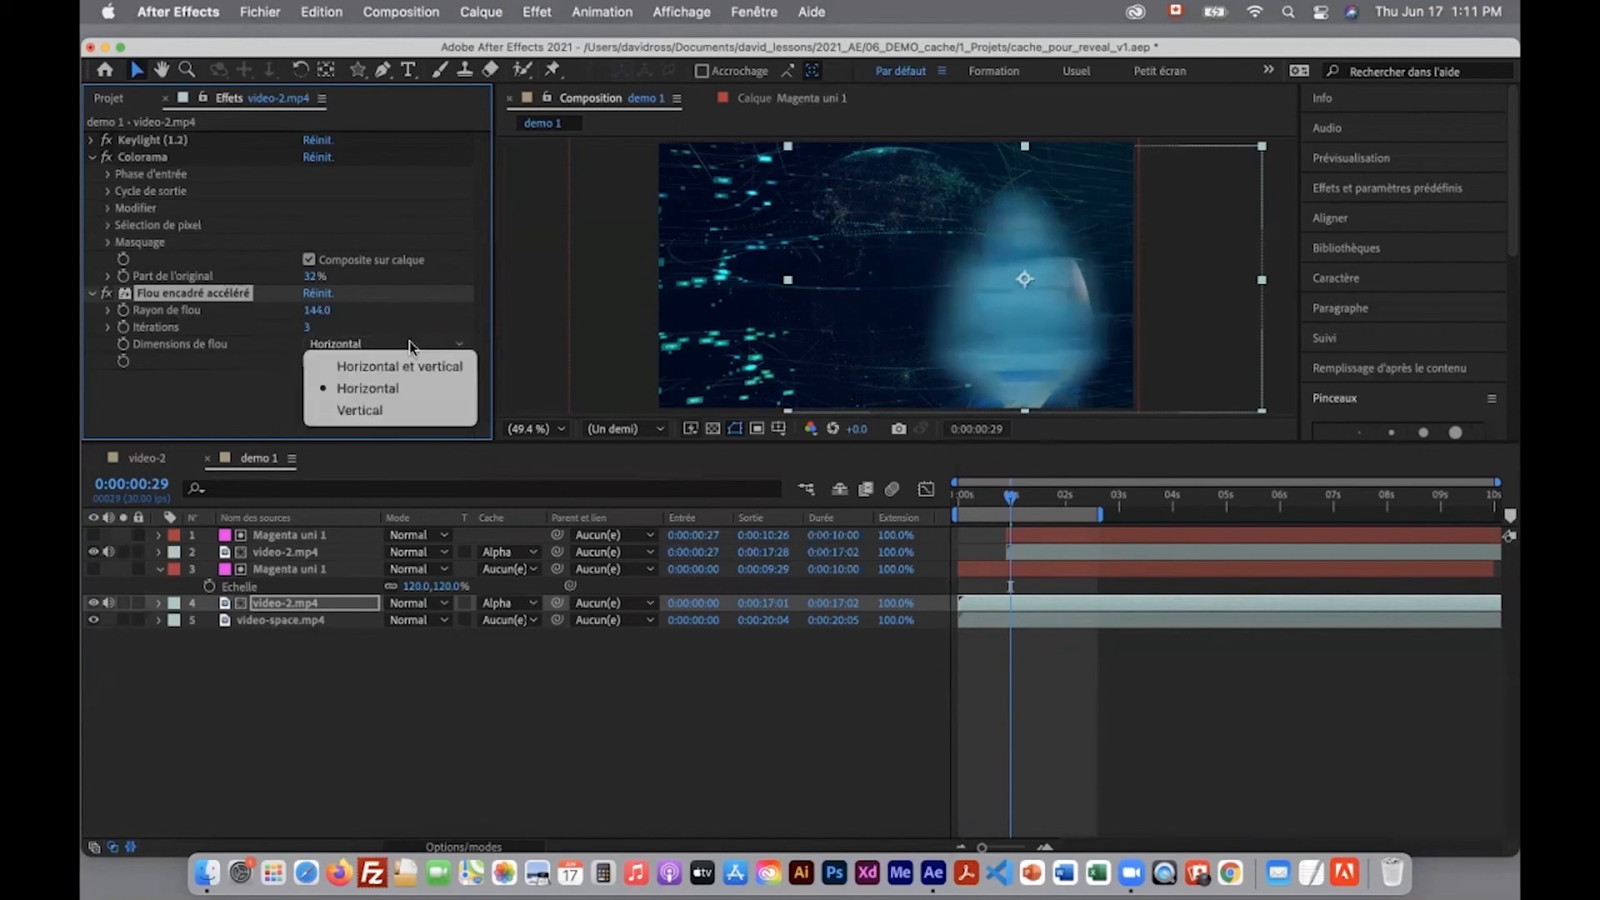
pyautogui.click(402, 405)
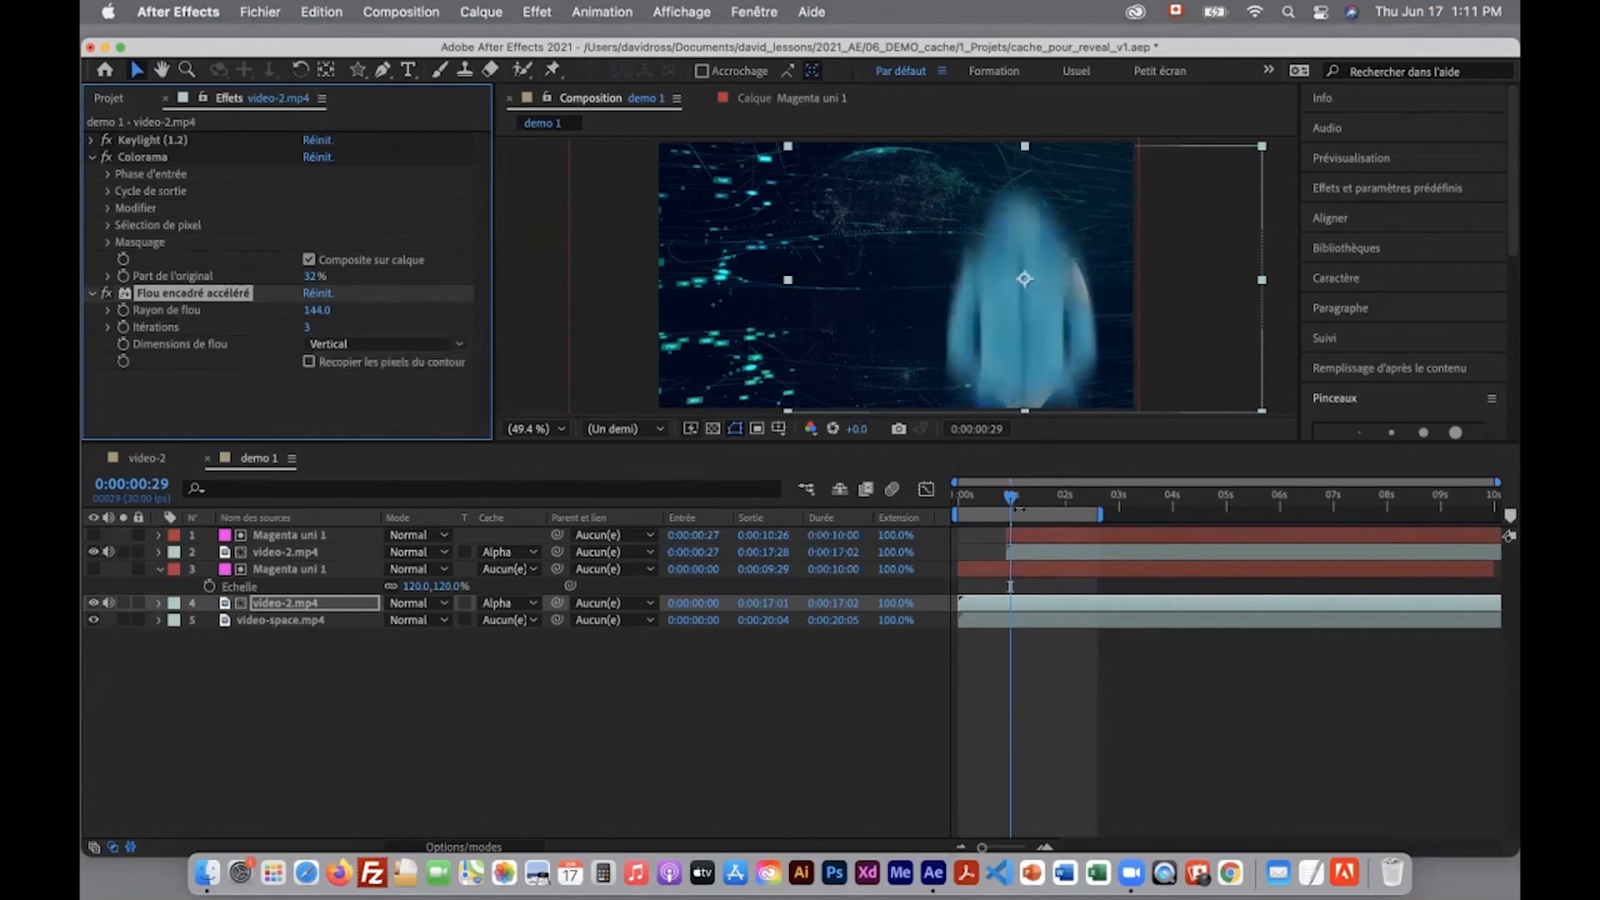
pyautogui.moveTo(1011, 501); pyautogui.dragTo(1023, 500)
pyautogui.click(434, 344)
pyautogui.click(341, 350)
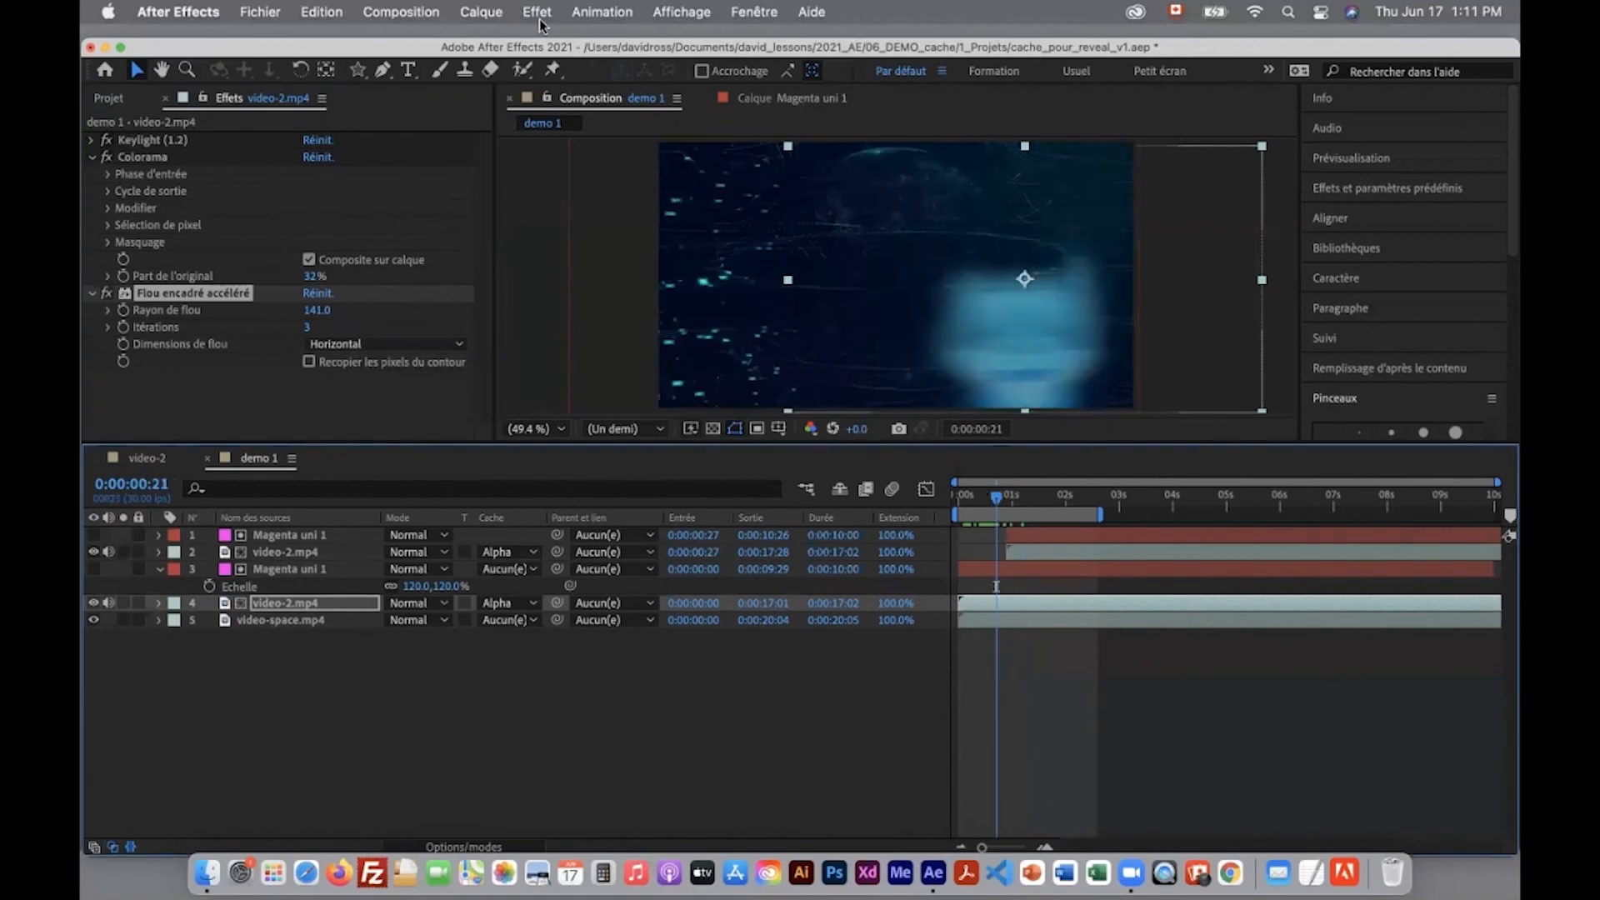
# Add the Lueur diffuse effect to the lower video-2.mp4 layer with Seuil 55.3% and Rayon 58
pyautogui.click(540, 20)
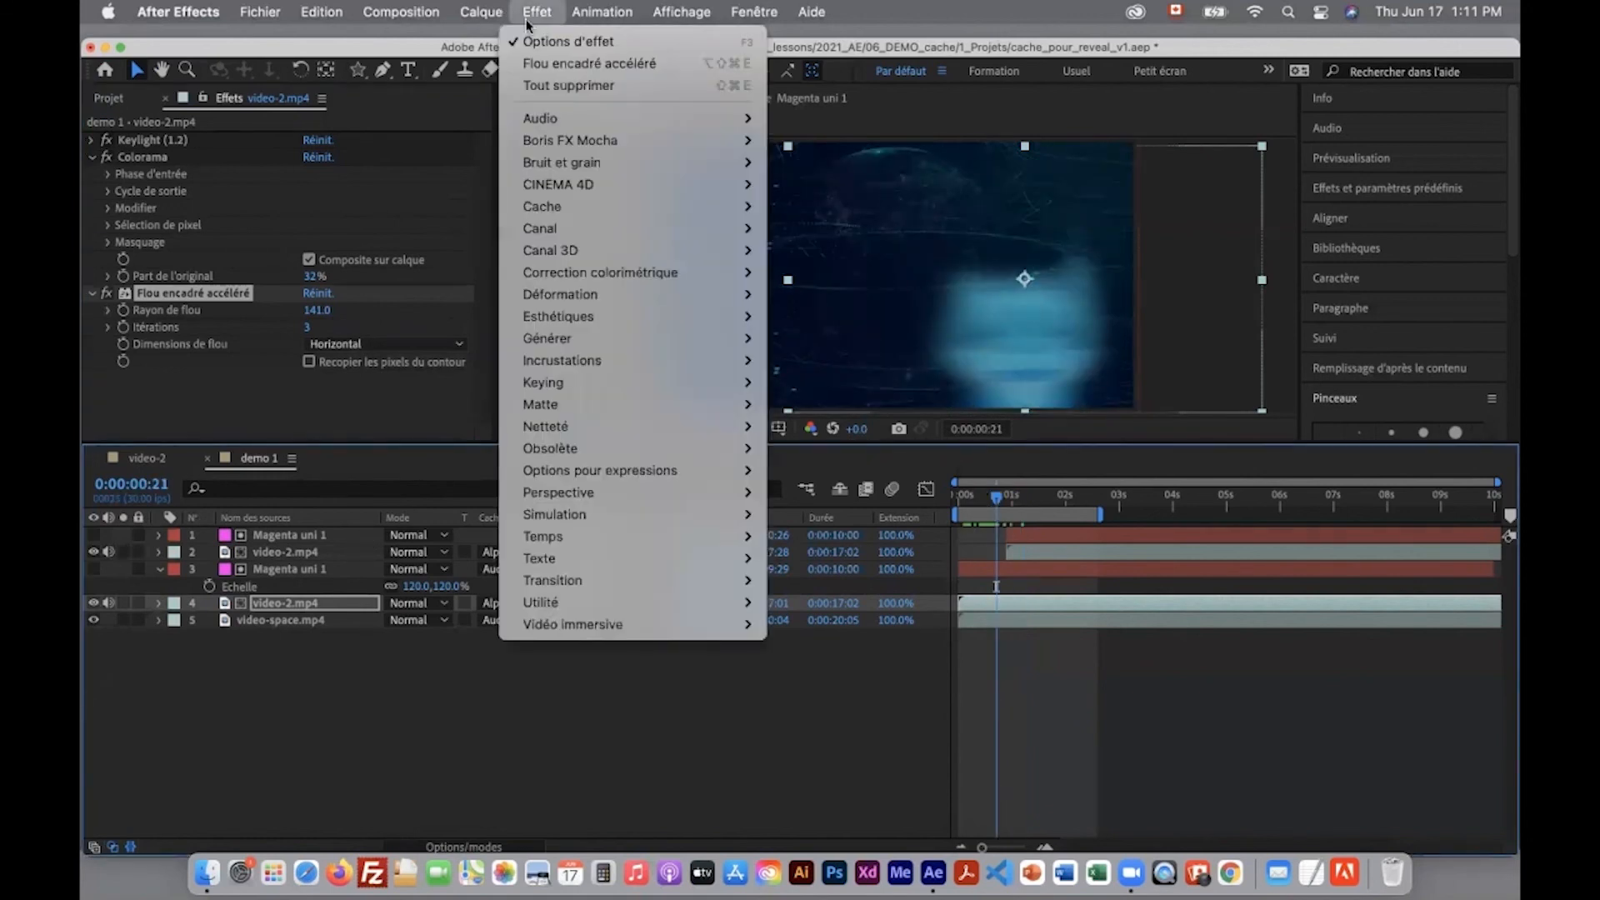
pyautogui.click(97, 298)
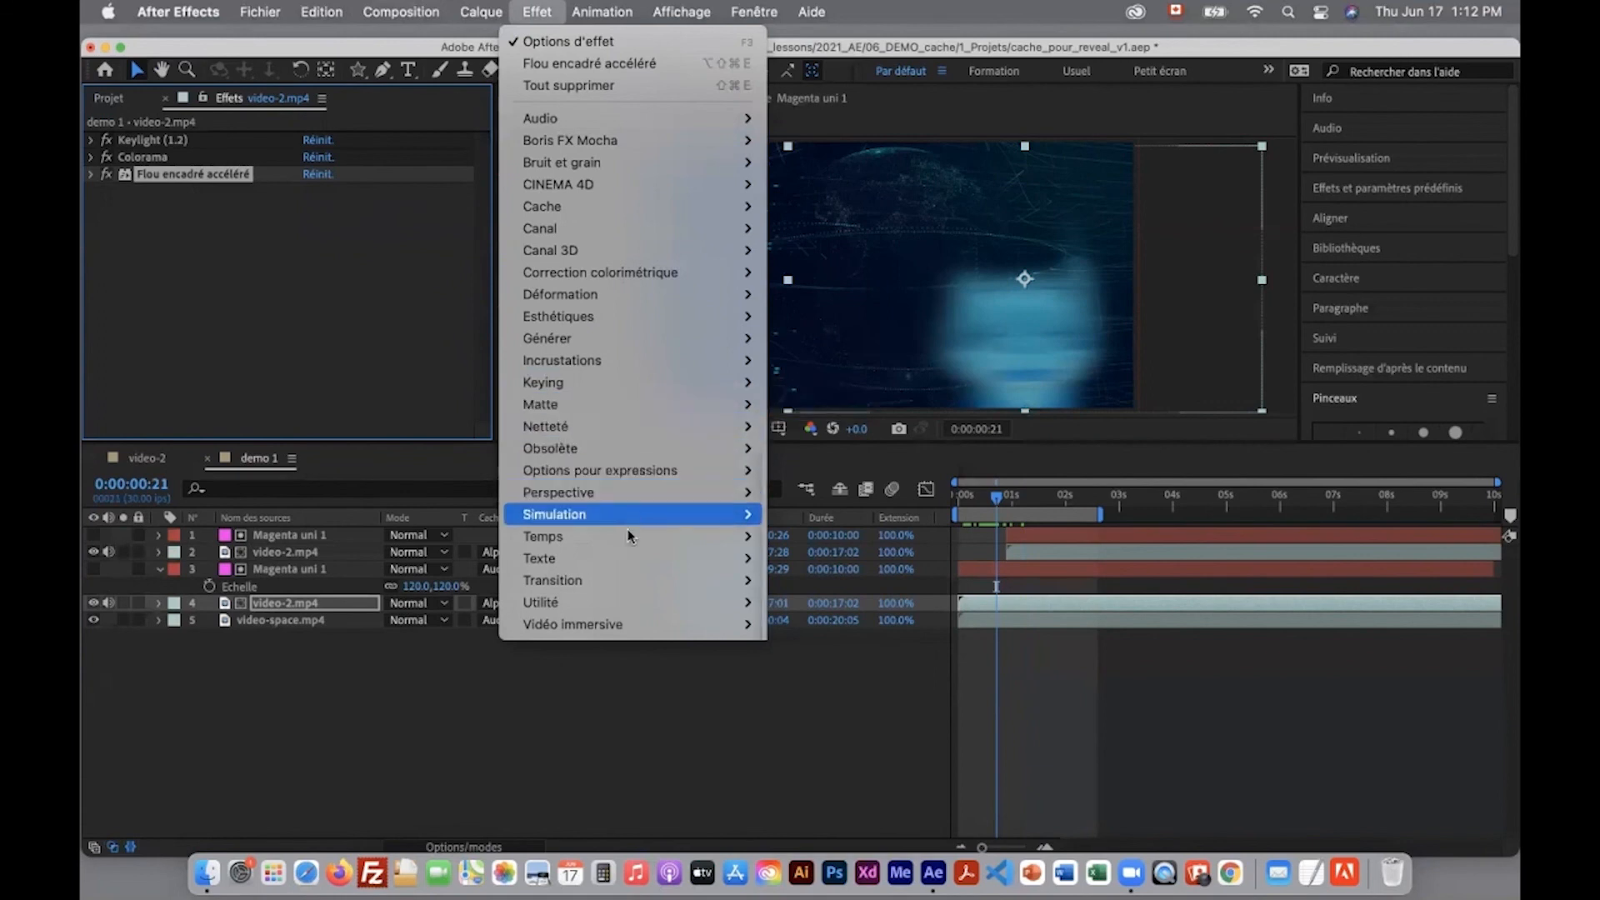
pyautogui.moveTo(708, 316)
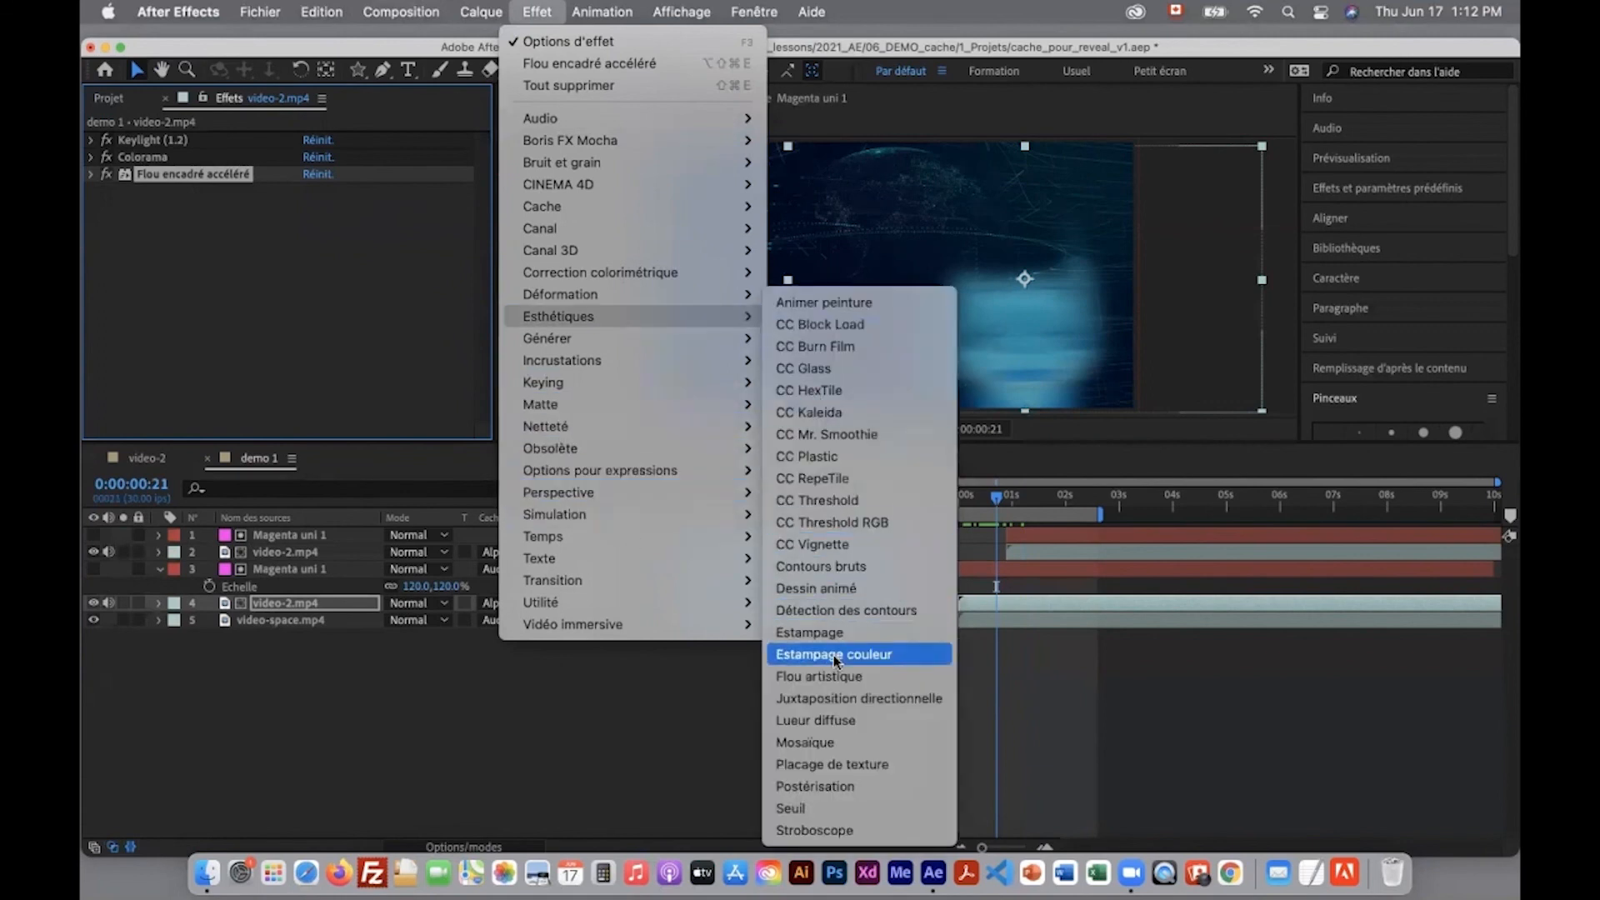
pyautogui.click(821, 720)
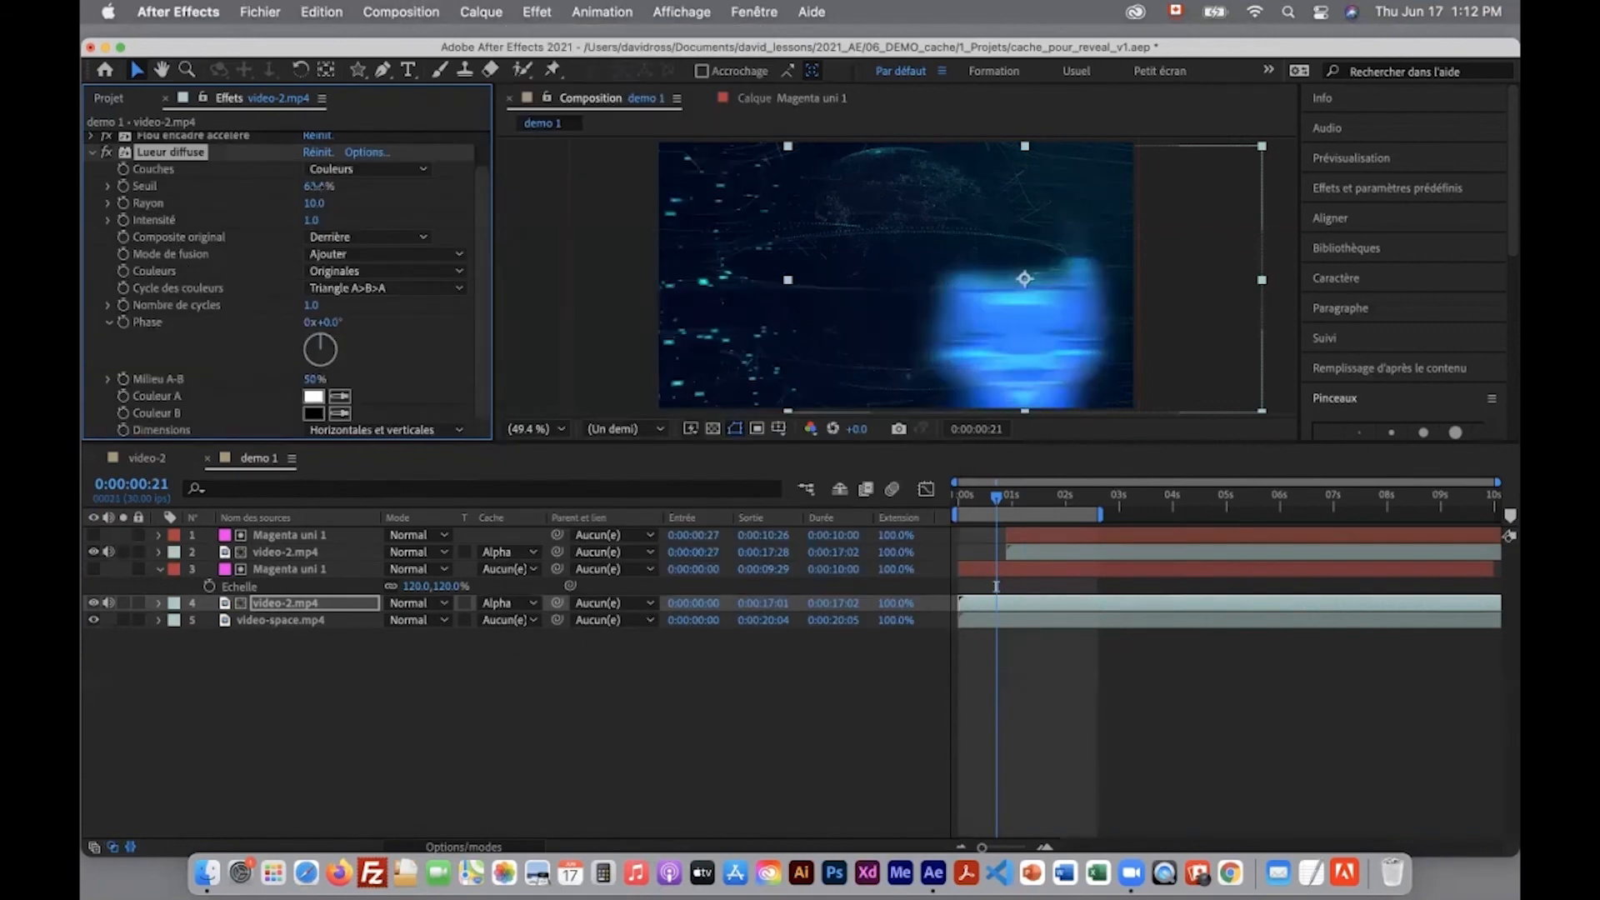
pyautogui.moveTo(316, 203)
pyautogui.mouseDown()
pyautogui.moveTo(348, 204)
pyautogui.moveTo(296, 185)
pyautogui.mouseUp()
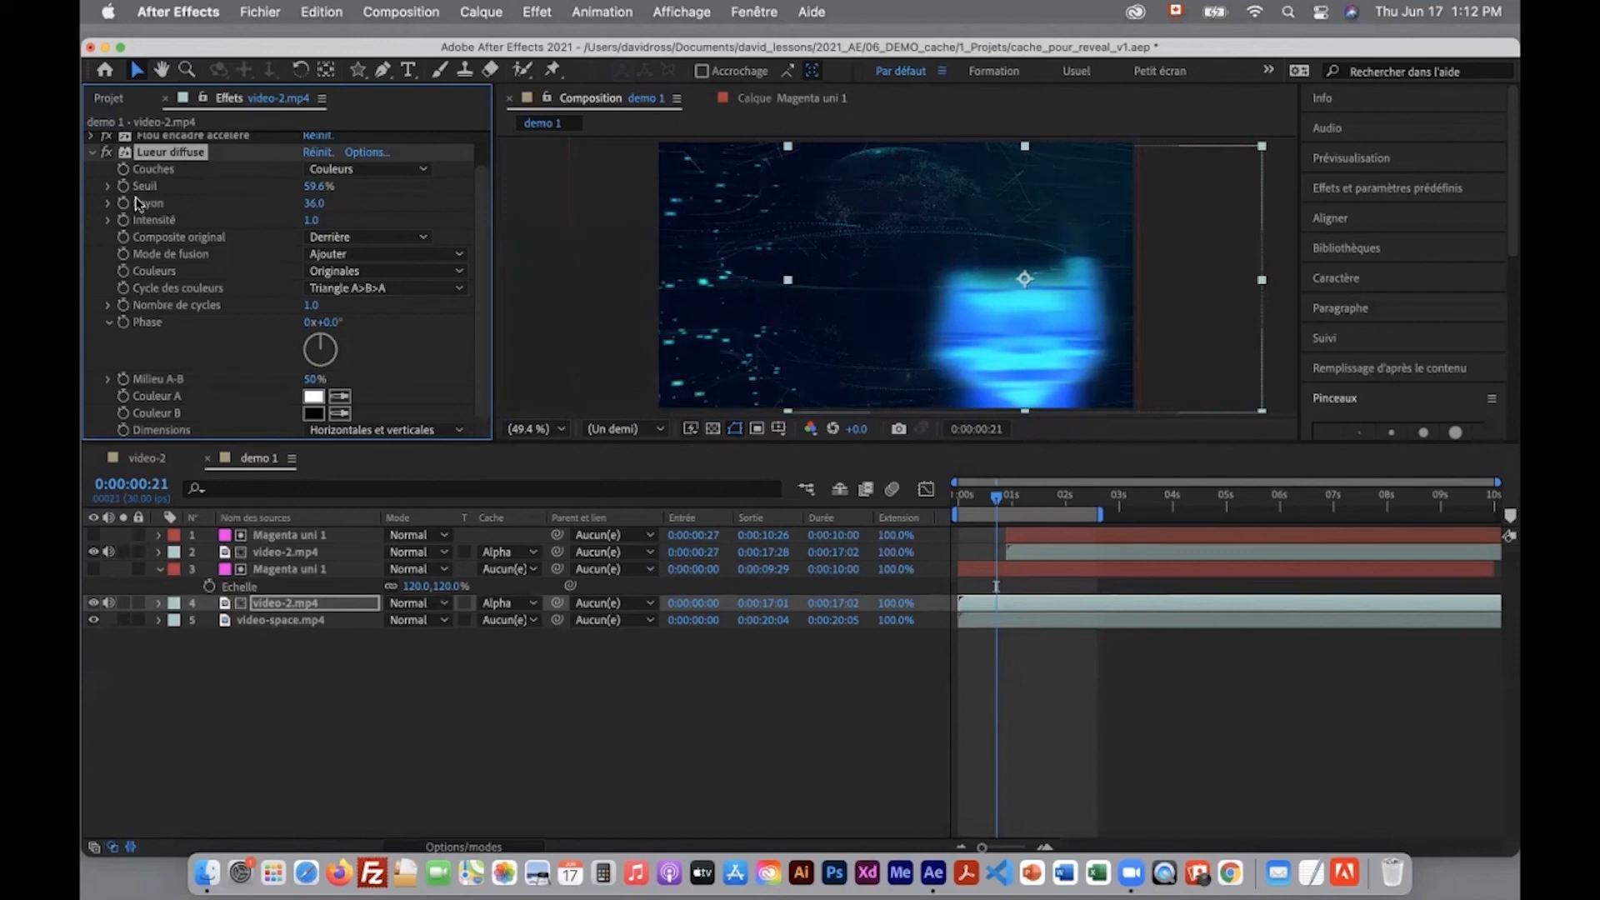
pyautogui.moveTo(315, 186); pyautogui.dragTo(346, 203)
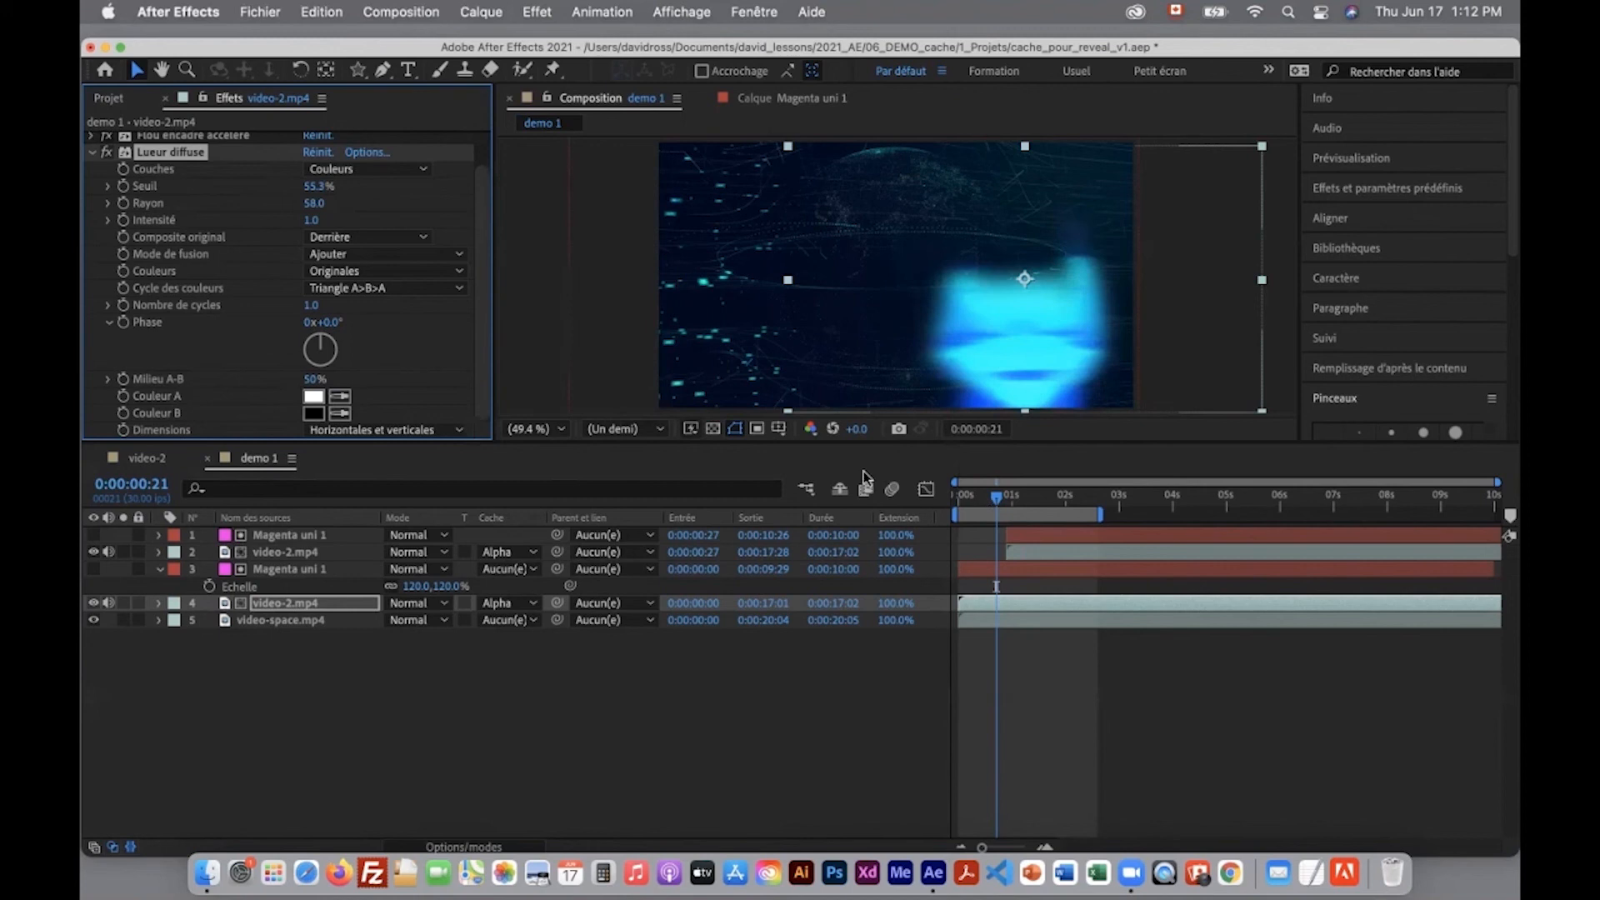
# Reduce the lower video-2.mp4 layer's opacity to 73% and collapse the lower matte's properties
pyautogui.click(277, 609)
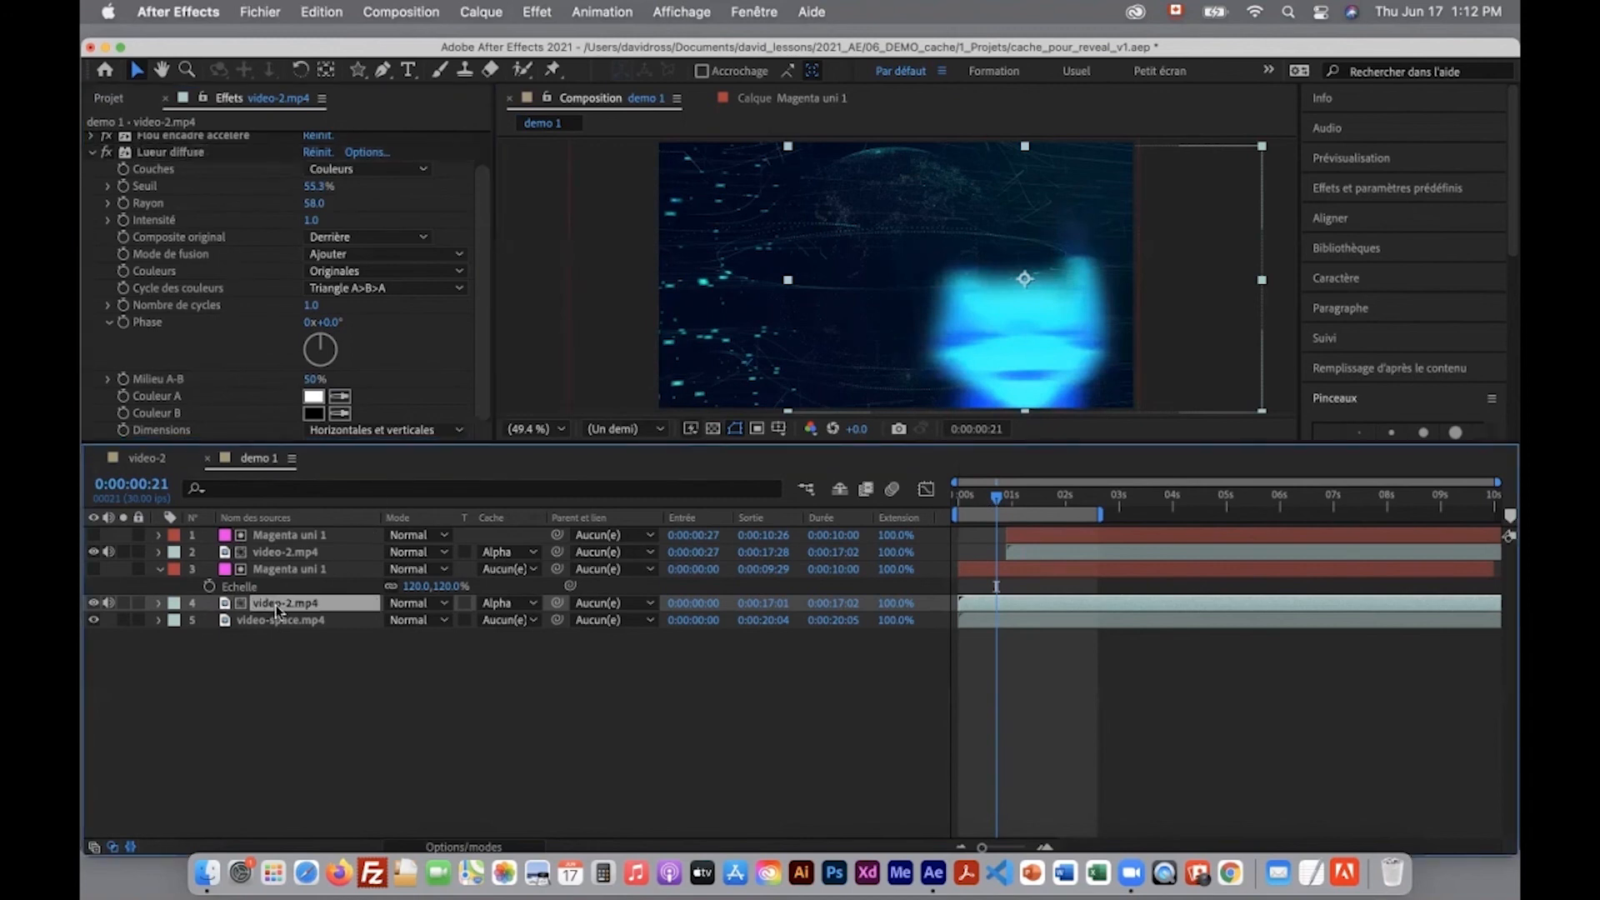
pyautogui.press('t')
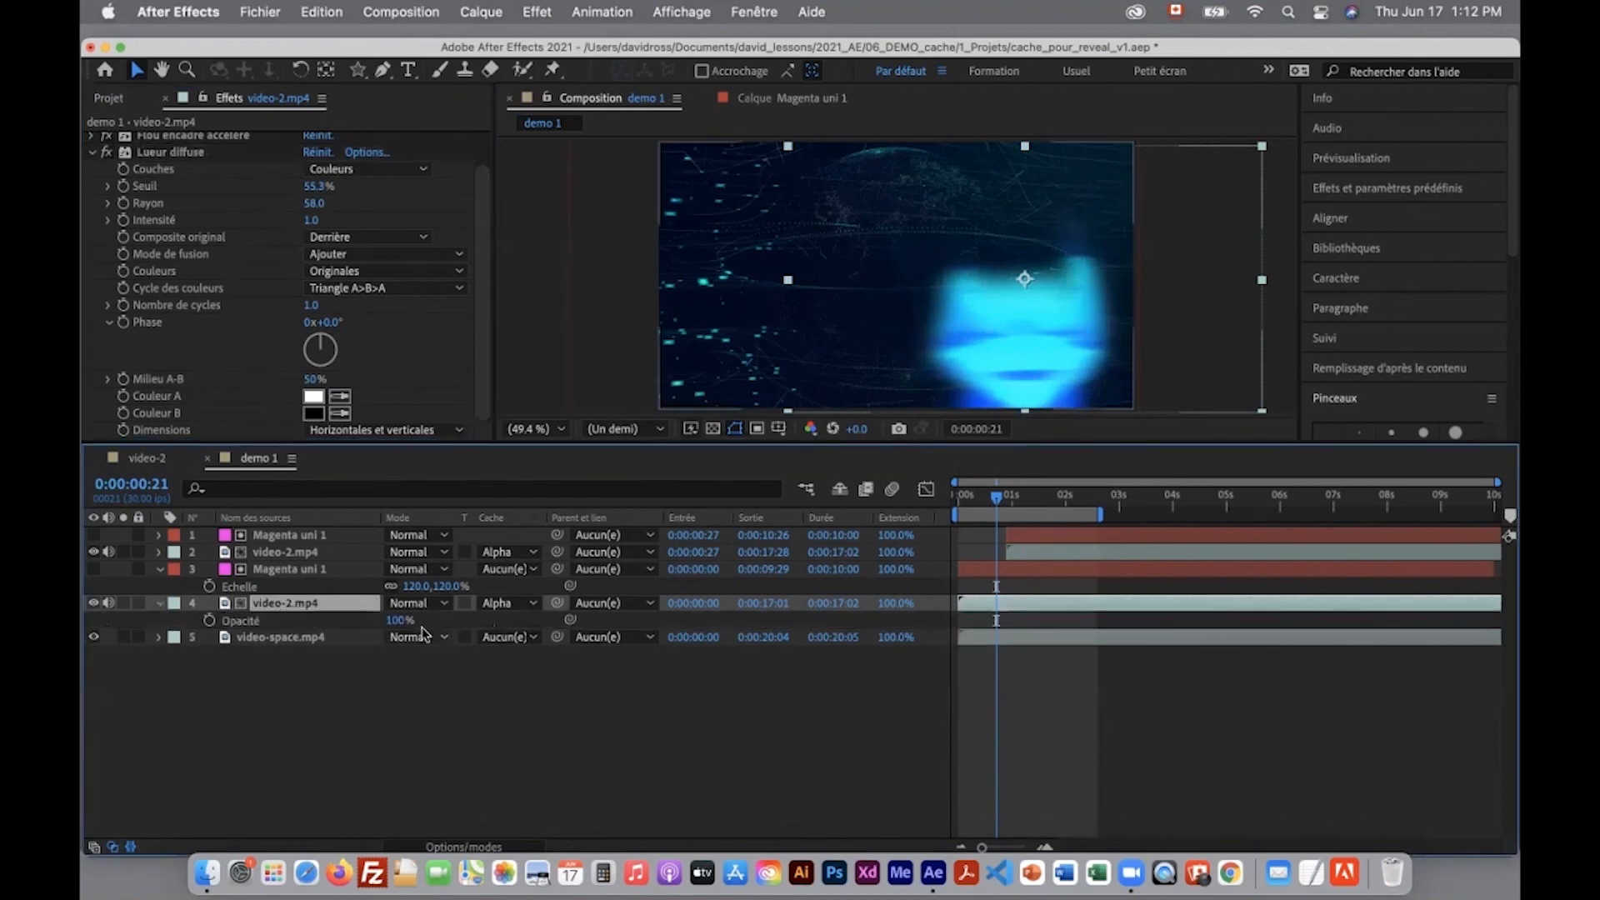
pyautogui.moveTo(399, 620)
pyautogui.mouseDown()
pyautogui.moveTo(360, 621)
pyautogui.moveTo(389, 631)
pyautogui.mouseUp()
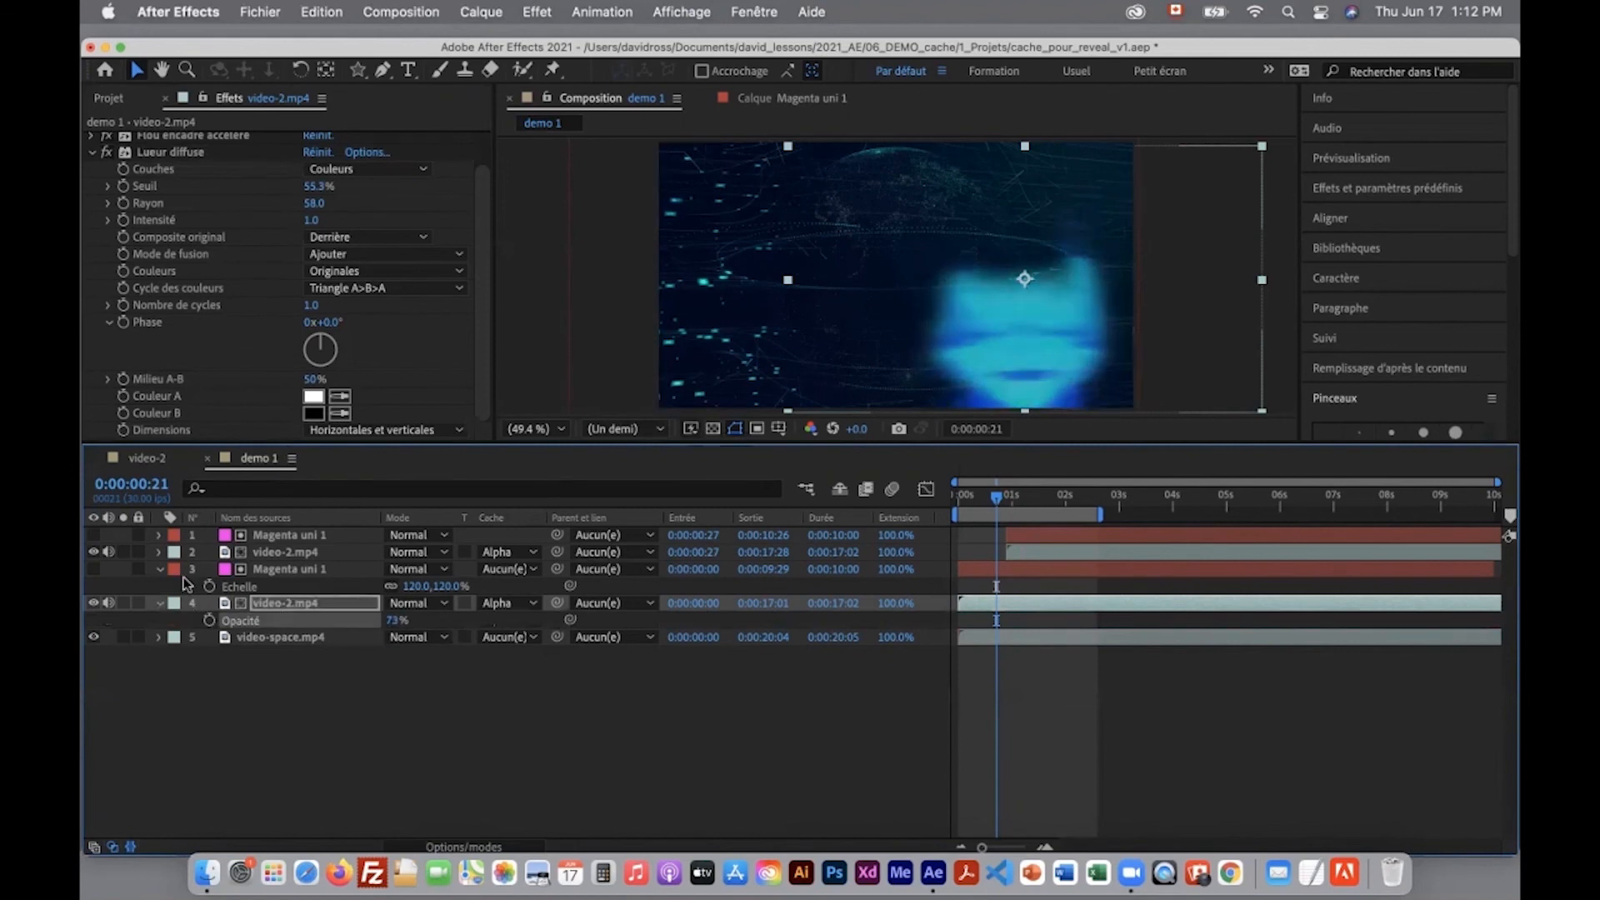
pyautogui.click(159, 569)
# Preview the reveal and move the upper Magenta uni 1 and video-2.mp4 pair to start at 0:00:00:05
pyautogui.click(288, 552)
pyautogui.moveTo(991, 505)
pyautogui.mouseDown()
pyautogui.moveTo(1018, 506)
pyautogui.moveTo(977, 510)
pyautogui.mouseUp()
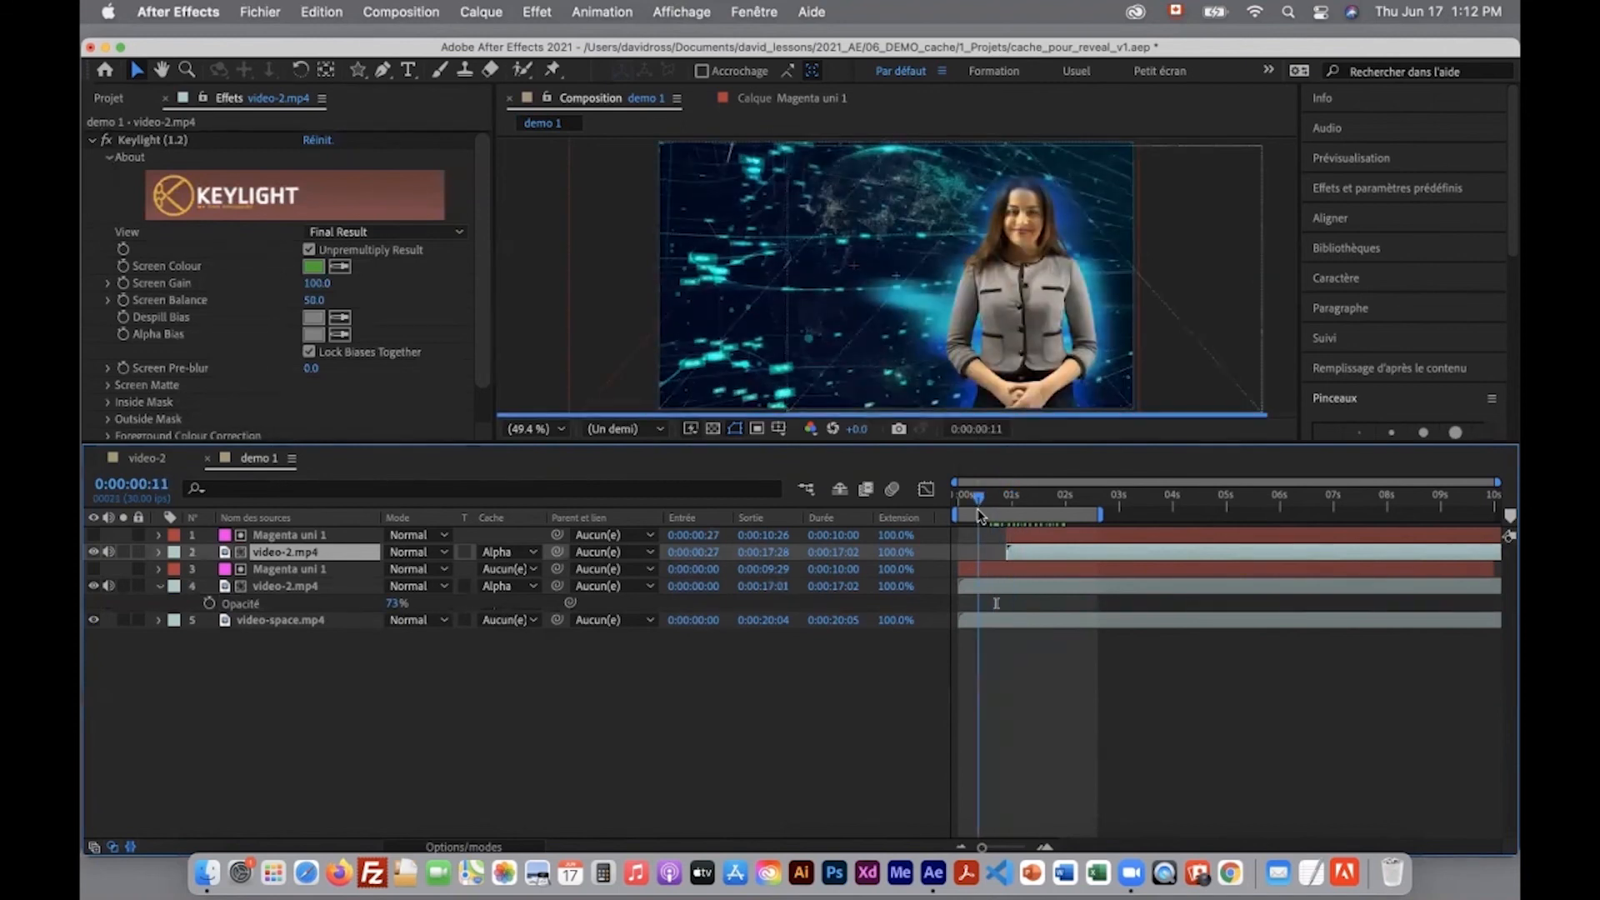
pyautogui.press('space')
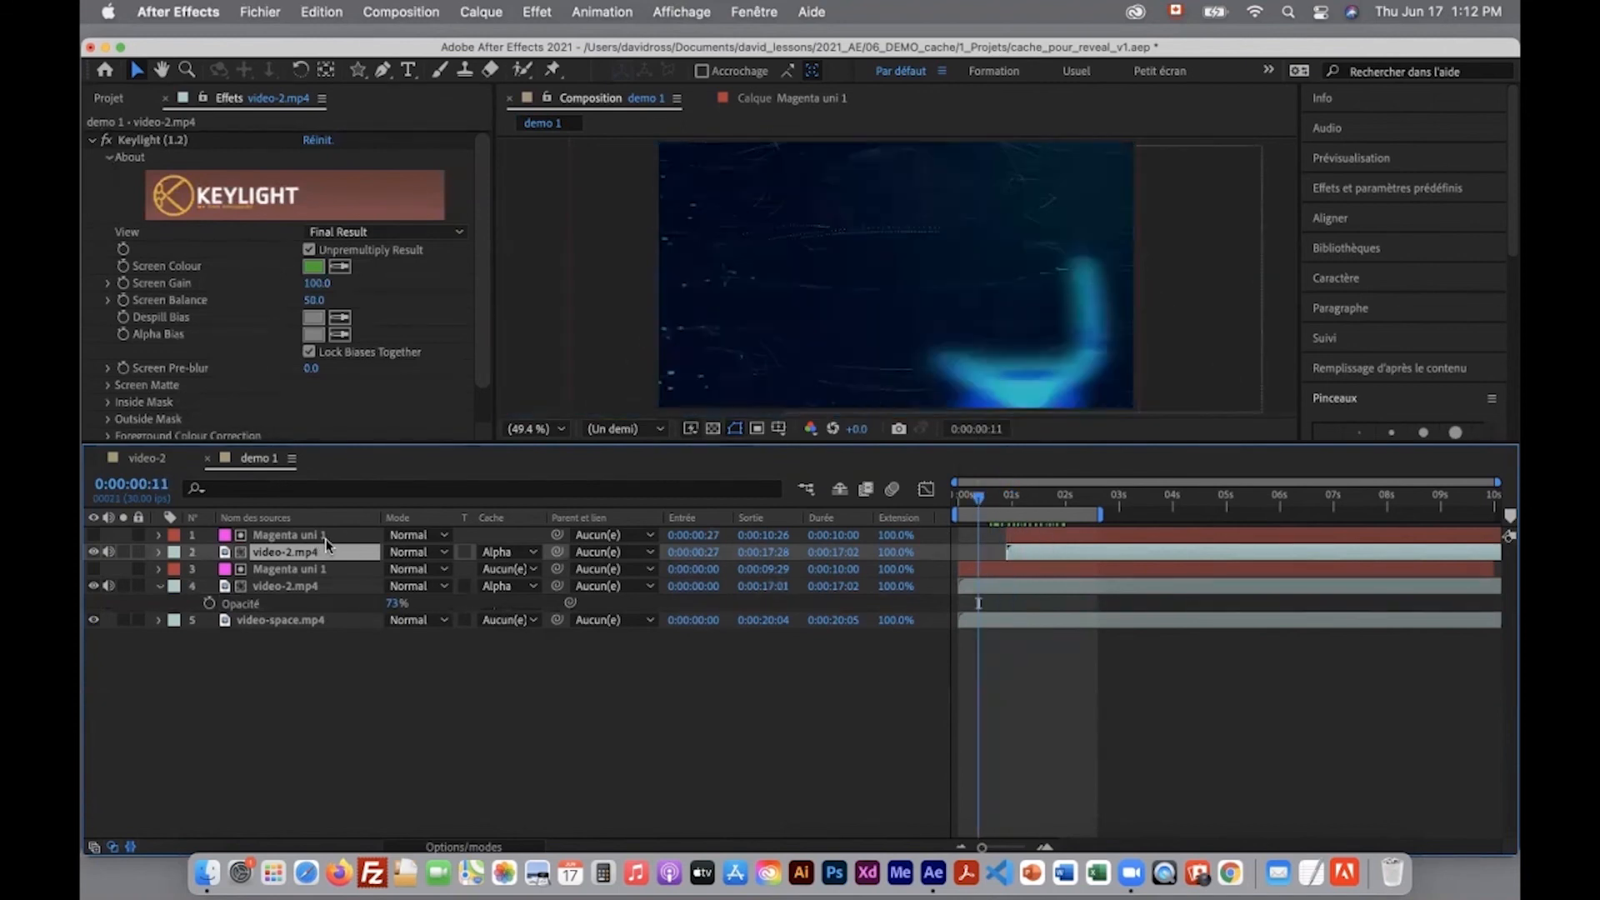
pyautogui.keyDown('shift'); pyautogui.click(325, 538); pyautogui.keyUp('shift')
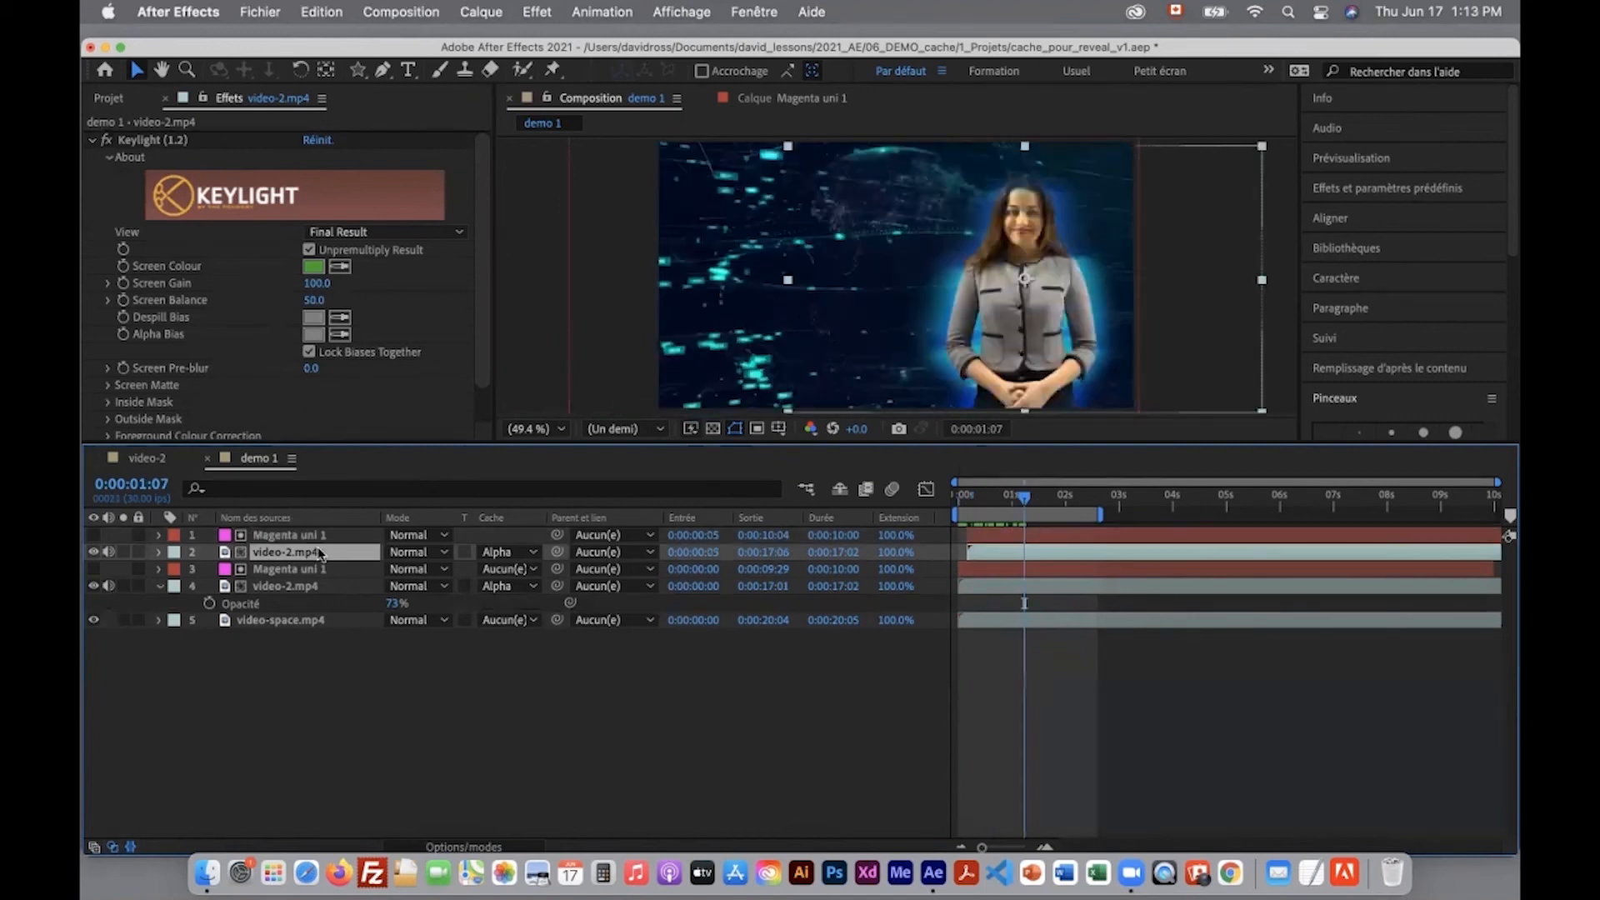
# Apply Colorama to the upper video-2.mp4 layer with the Océan profond palette and Part de l'original at 72%
pyautogui.click(553, 17)
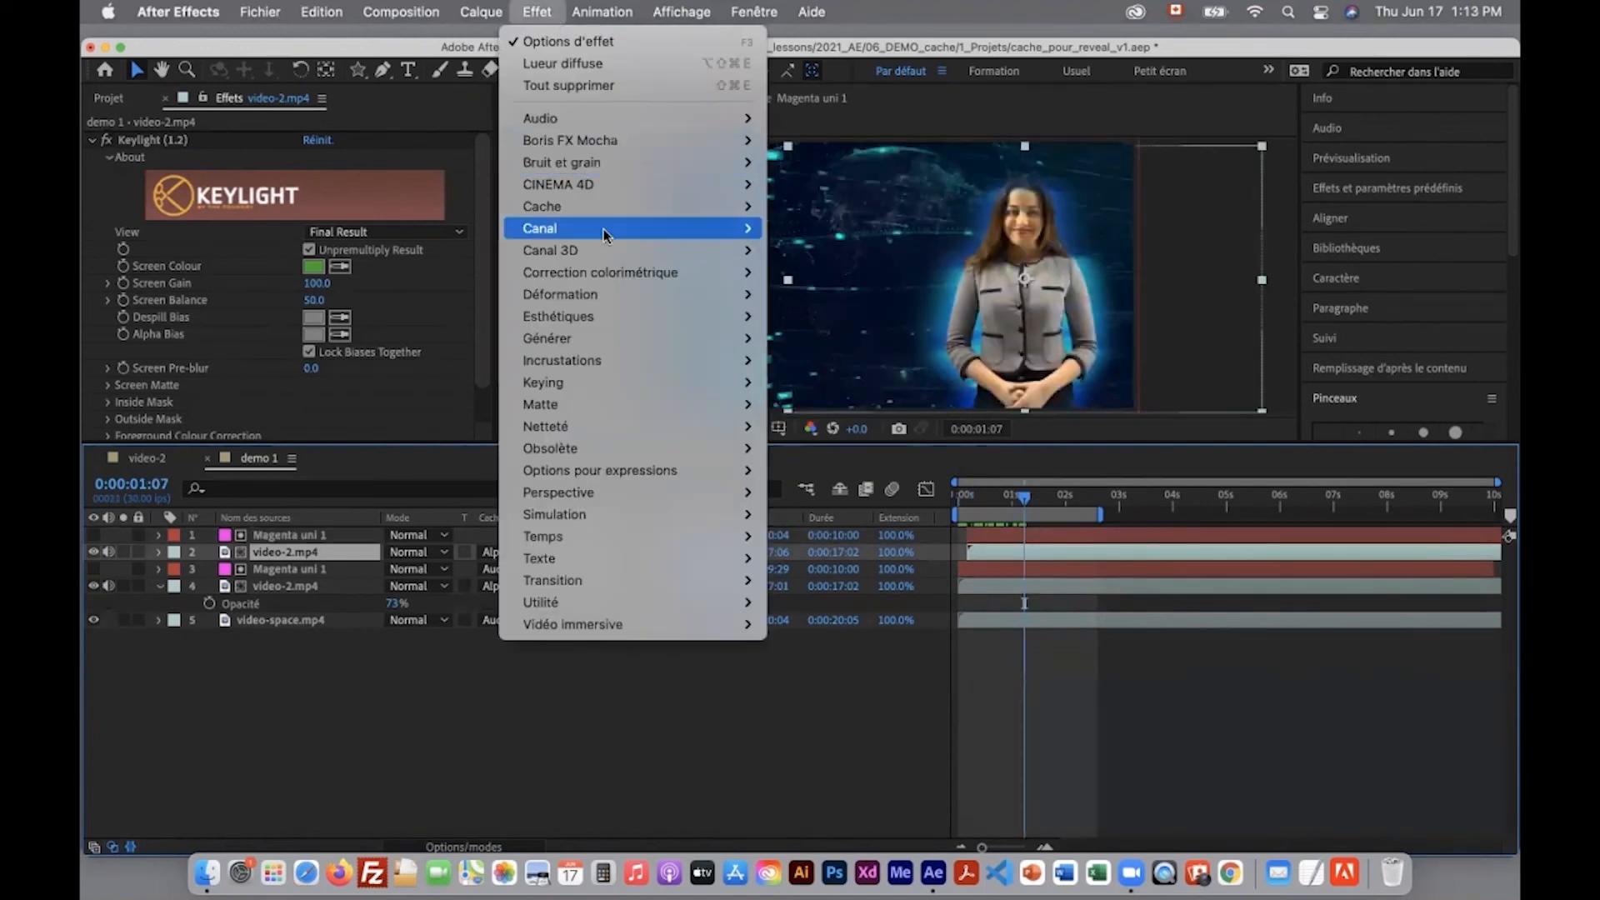
pyautogui.click(536, 10)
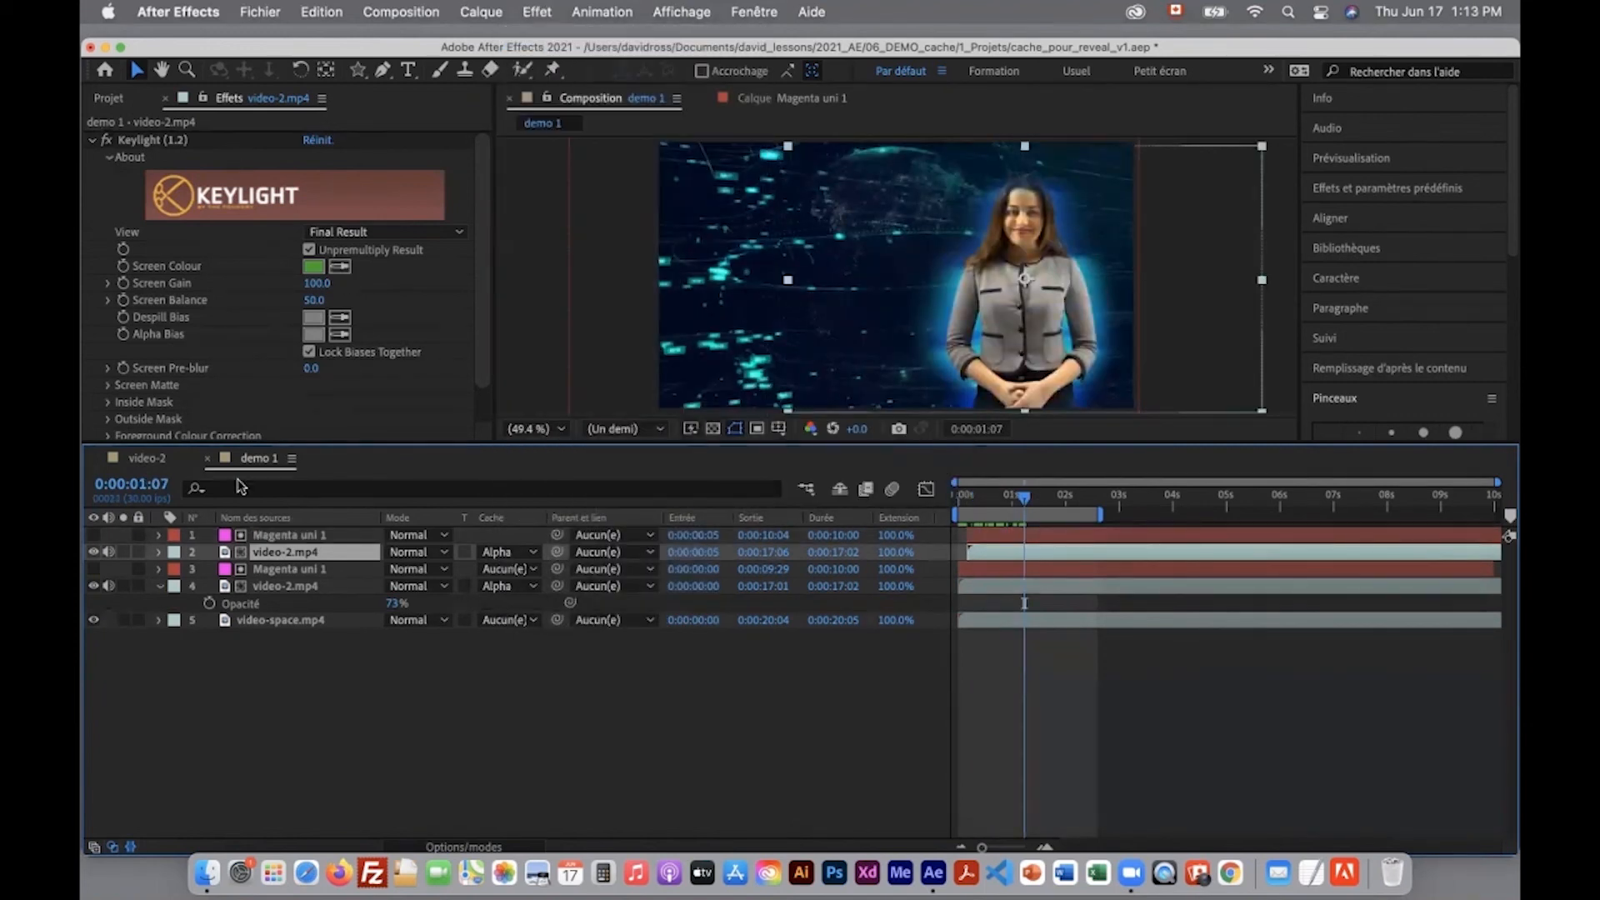
pyautogui.click(91, 140)
pyautogui.click(537, 12)
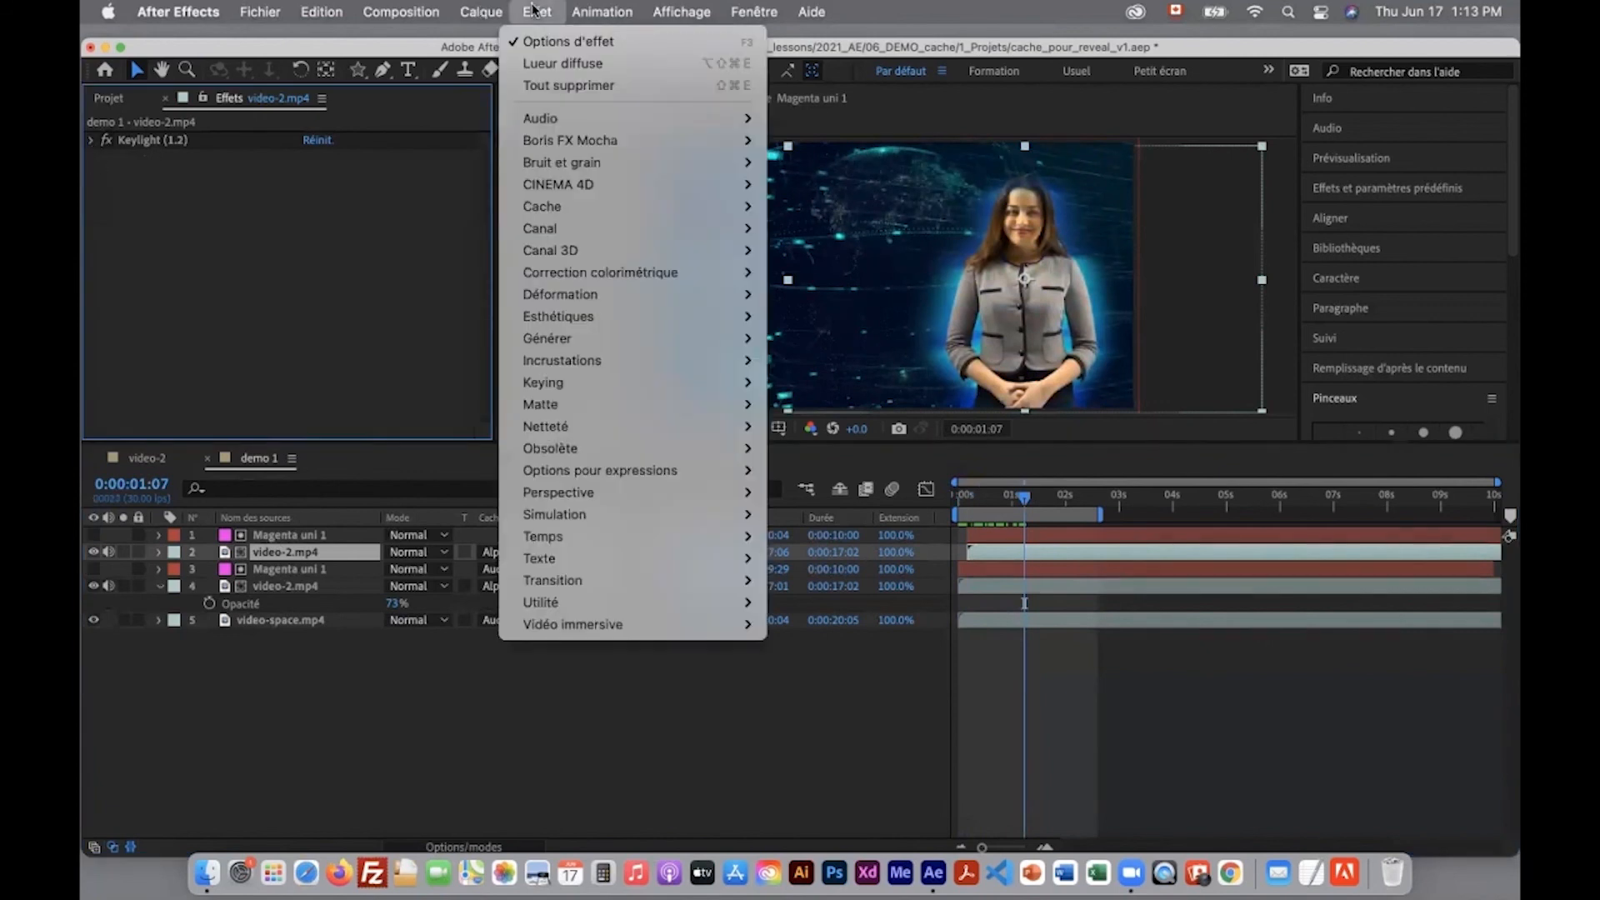
pyautogui.moveTo(583, 252)
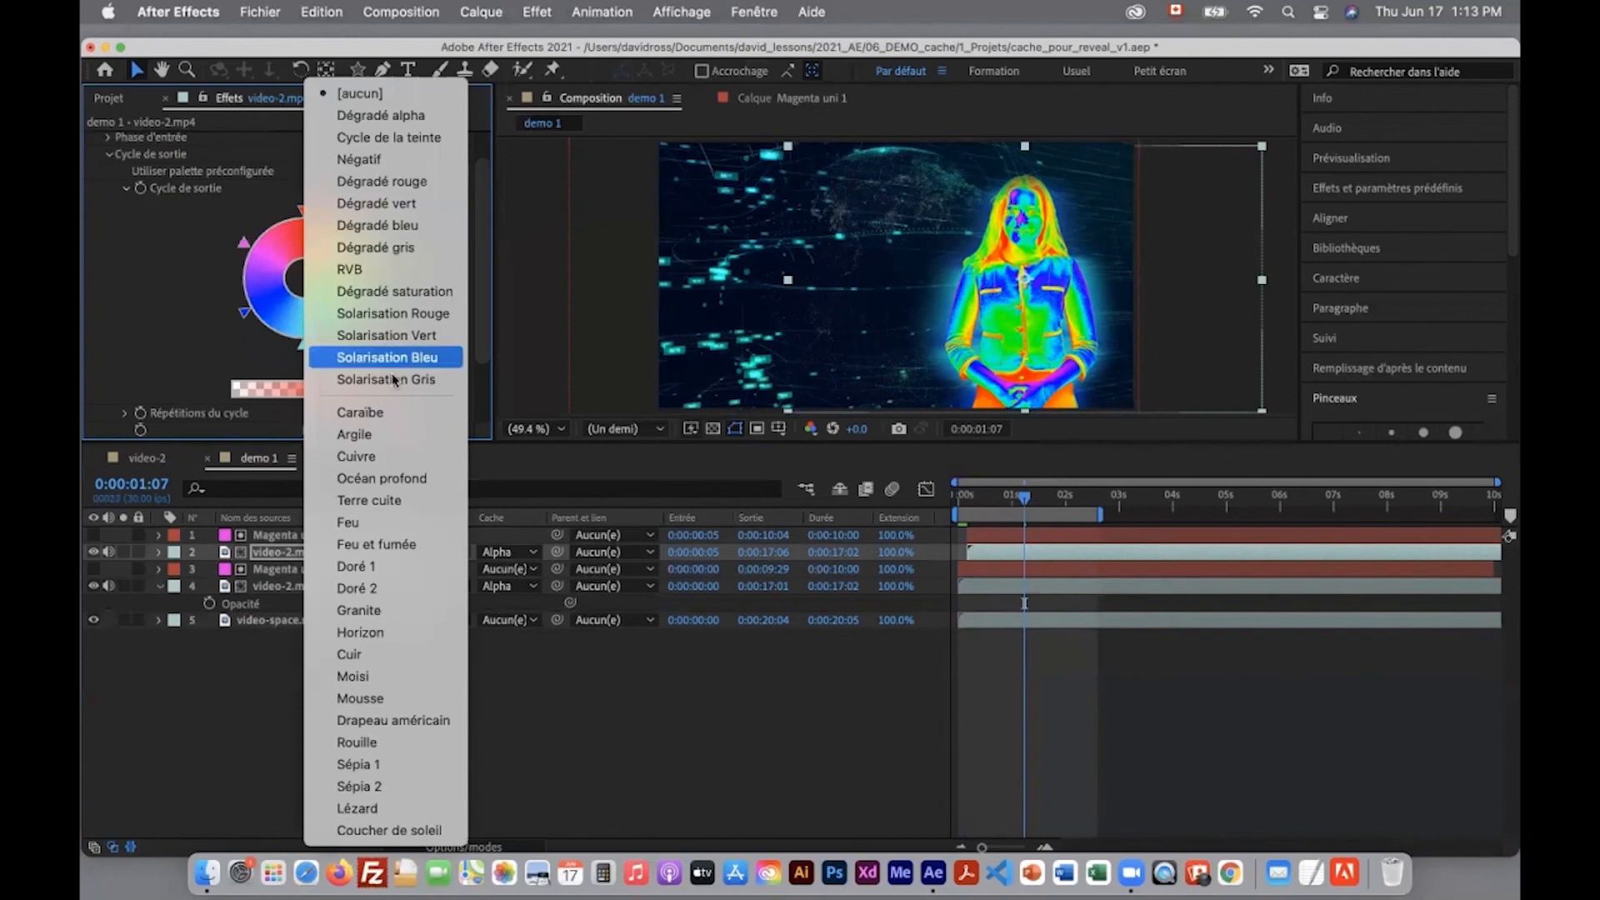
pyautogui.click(392, 478)
pyautogui.scroll(-3, 177, 290)
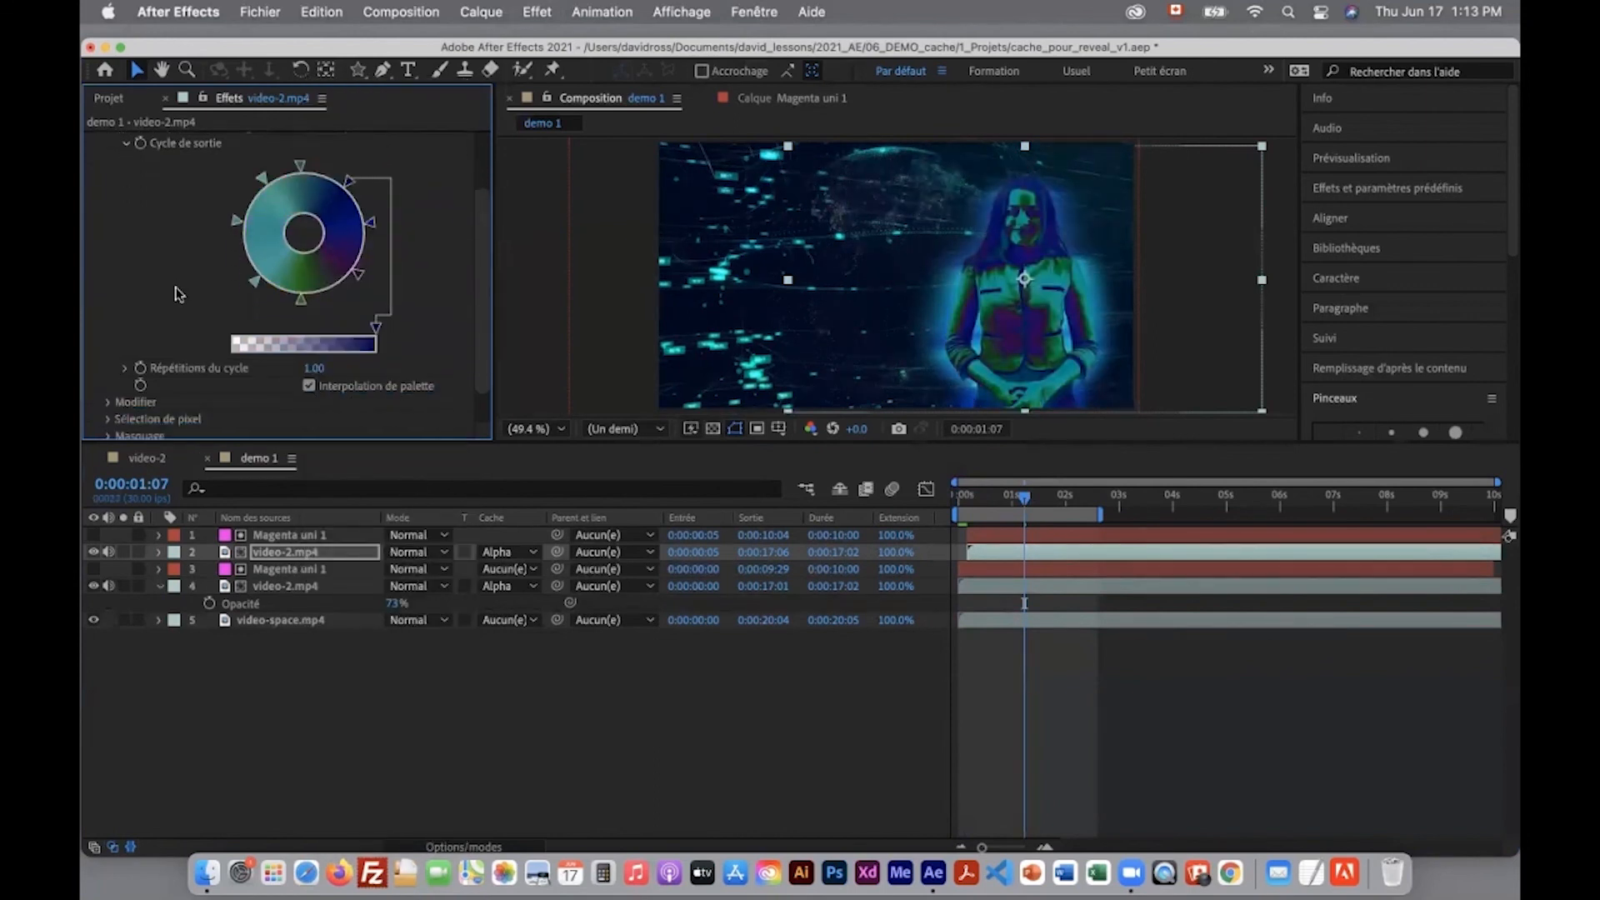
pyautogui.moveTo(324, 430); pyautogui.dragTo(374, 430)
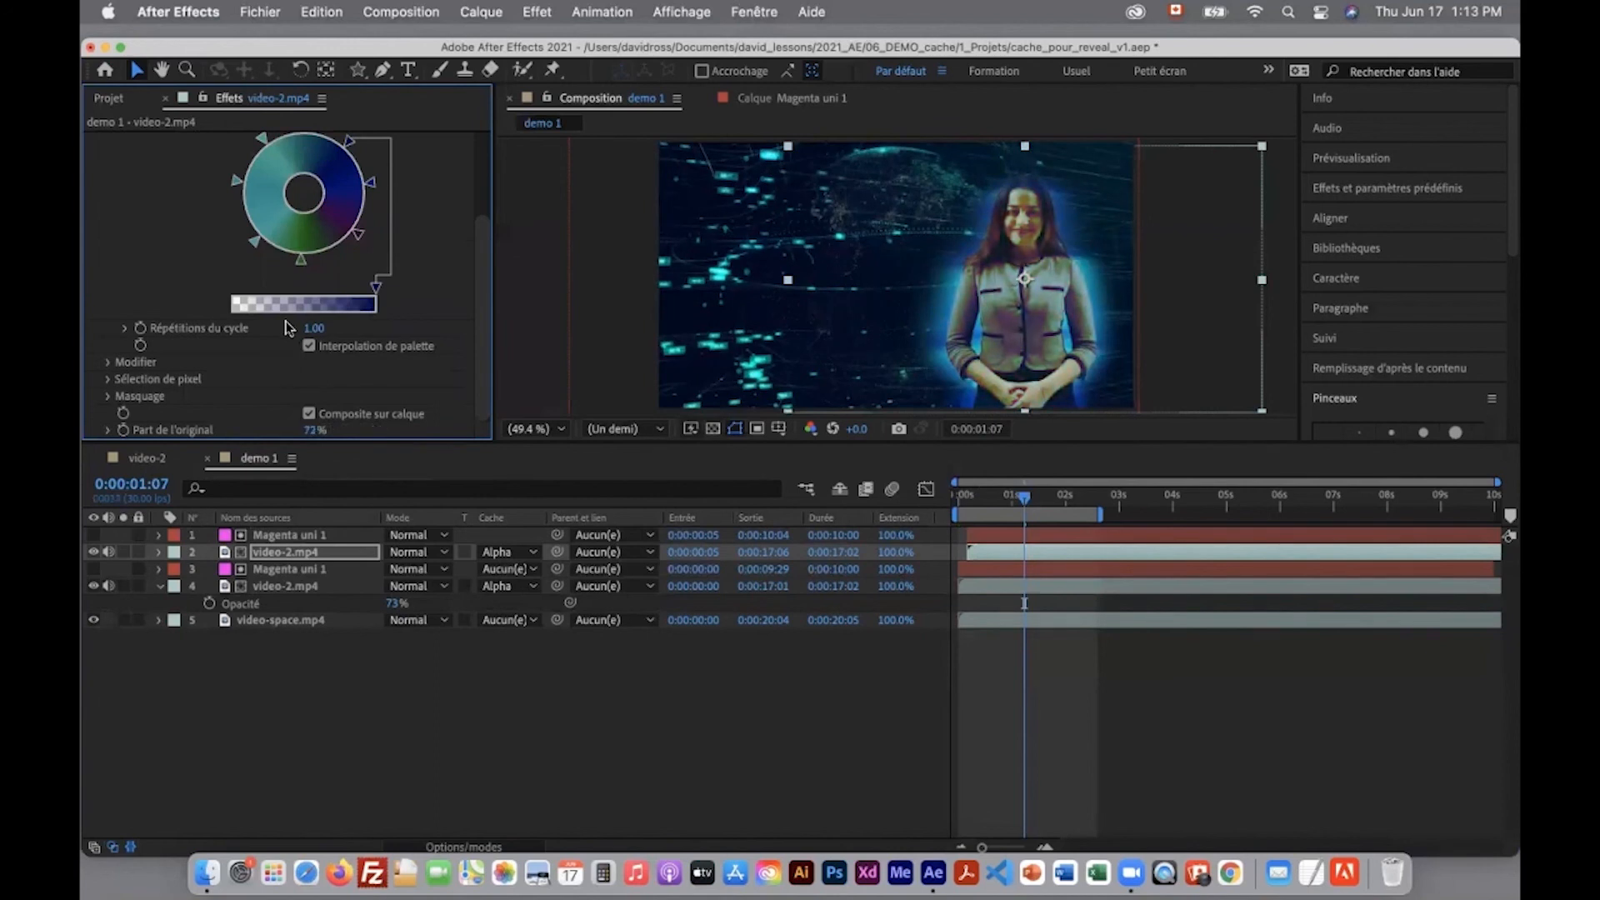
# Change the upper video-2.mp4 layer's Colorama palette to Solarisation Bleu and enlarge the composition view at 0:00:01:08
pyautogui.scroll(3, 290, 329)
pyautogui.click(343, 161)
pyautogui.click(415, 357)
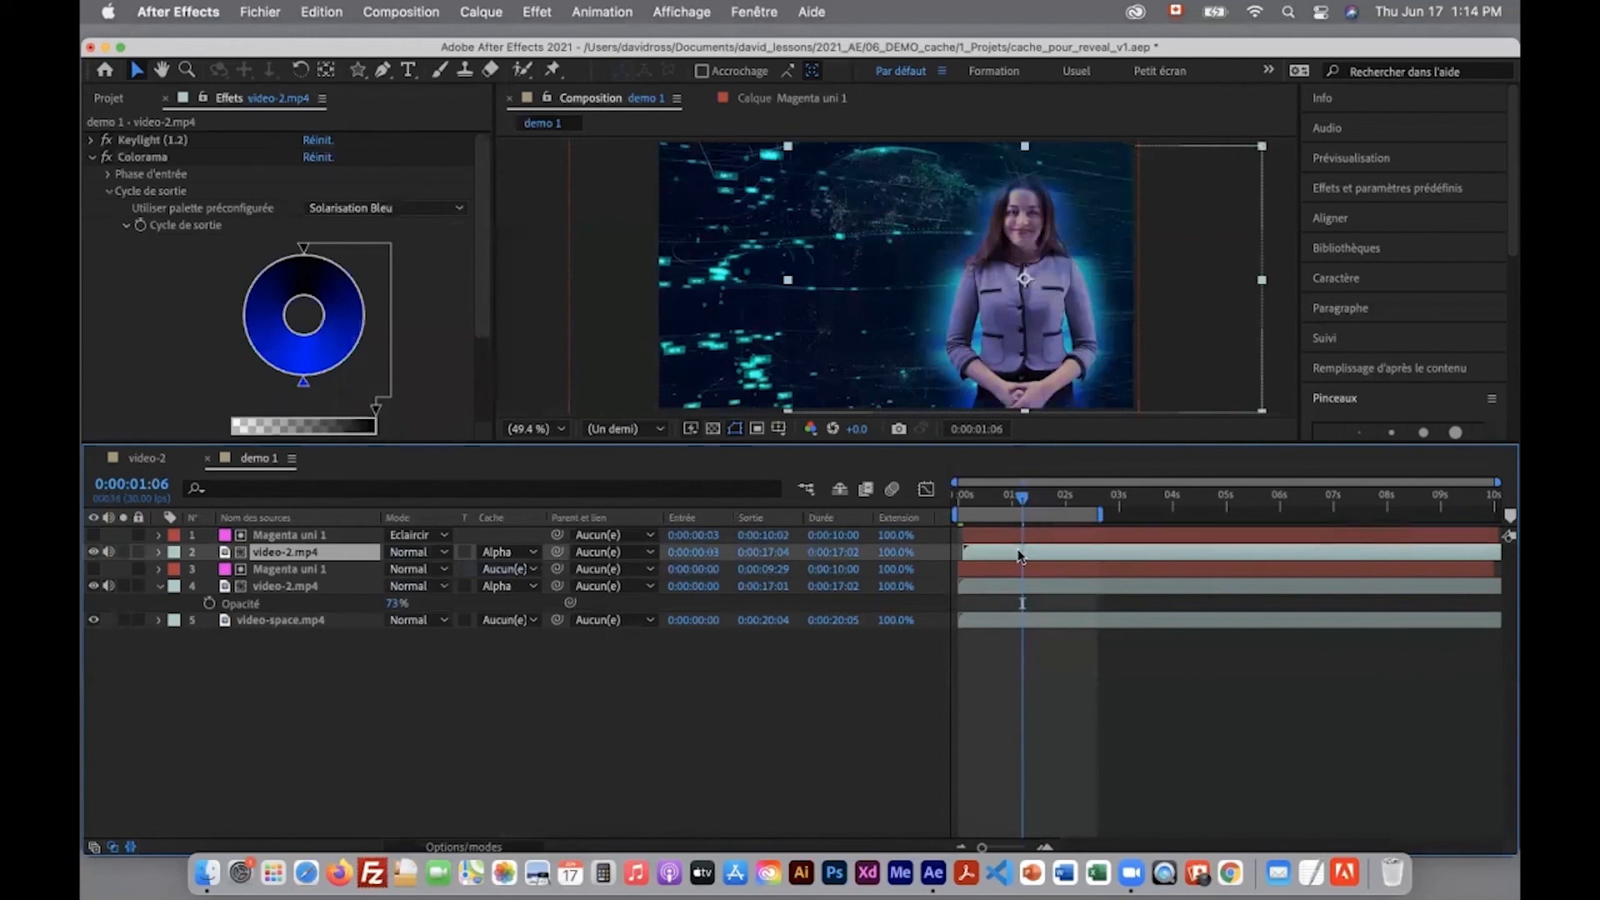
pyautogui.moveTo(1017, 498)
pyautogui.mouseDown()
pyautogui.moveTo(981, 498)
pyautogui.moveTo(1030, 501)
pyautogui.mouseUp()
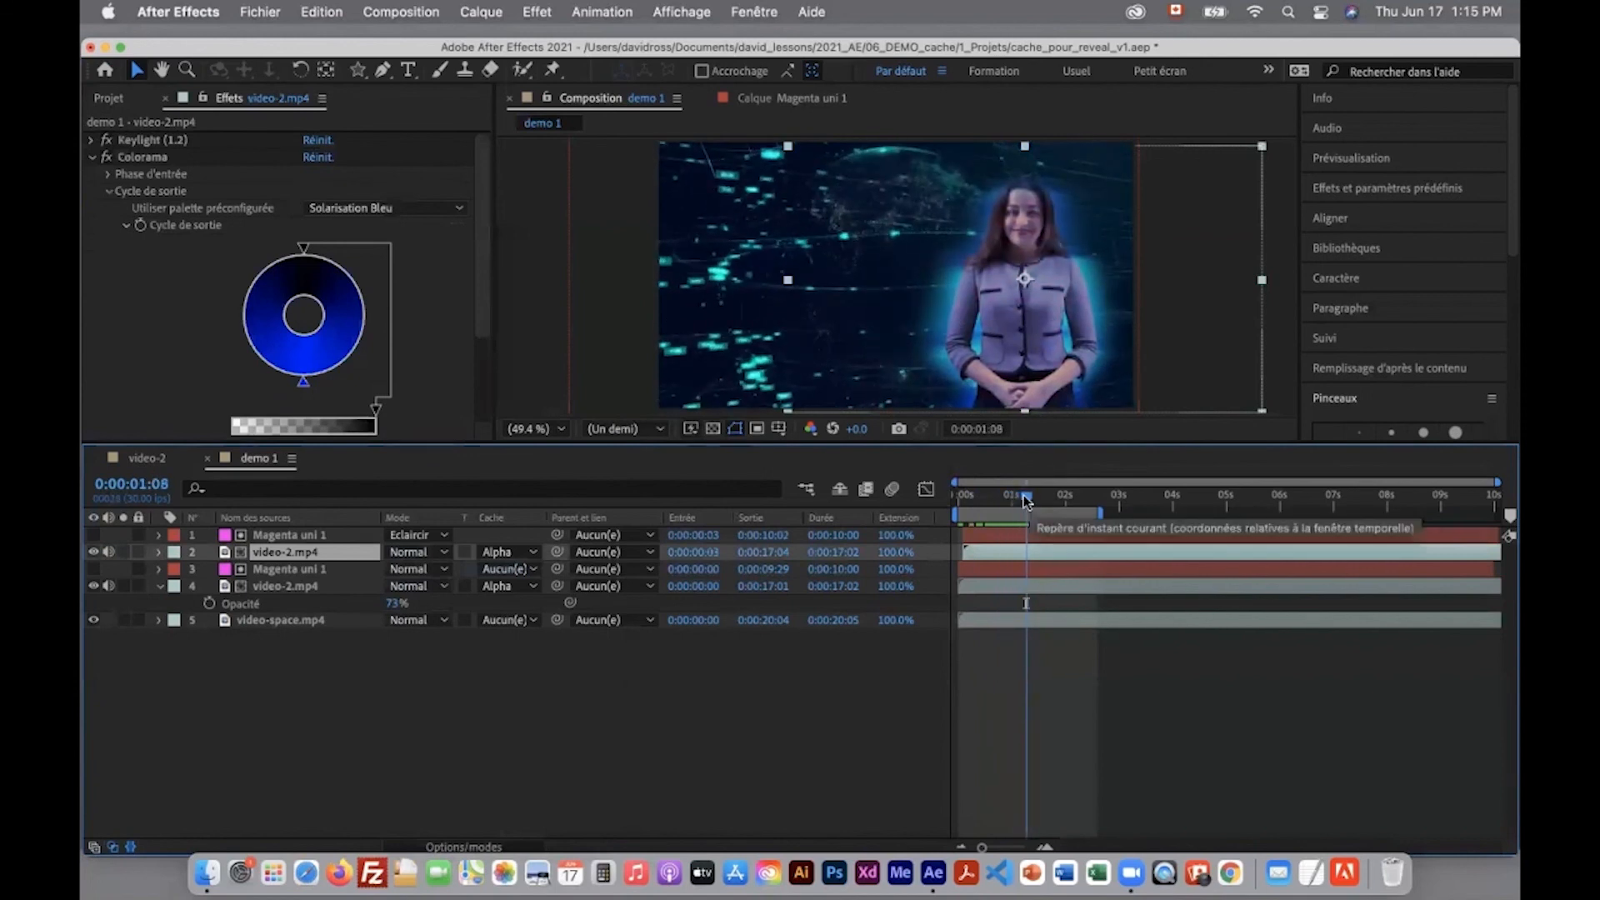
pyautogui.moveTo(1026, 443); pyautogui.dragTo(1047, 605)
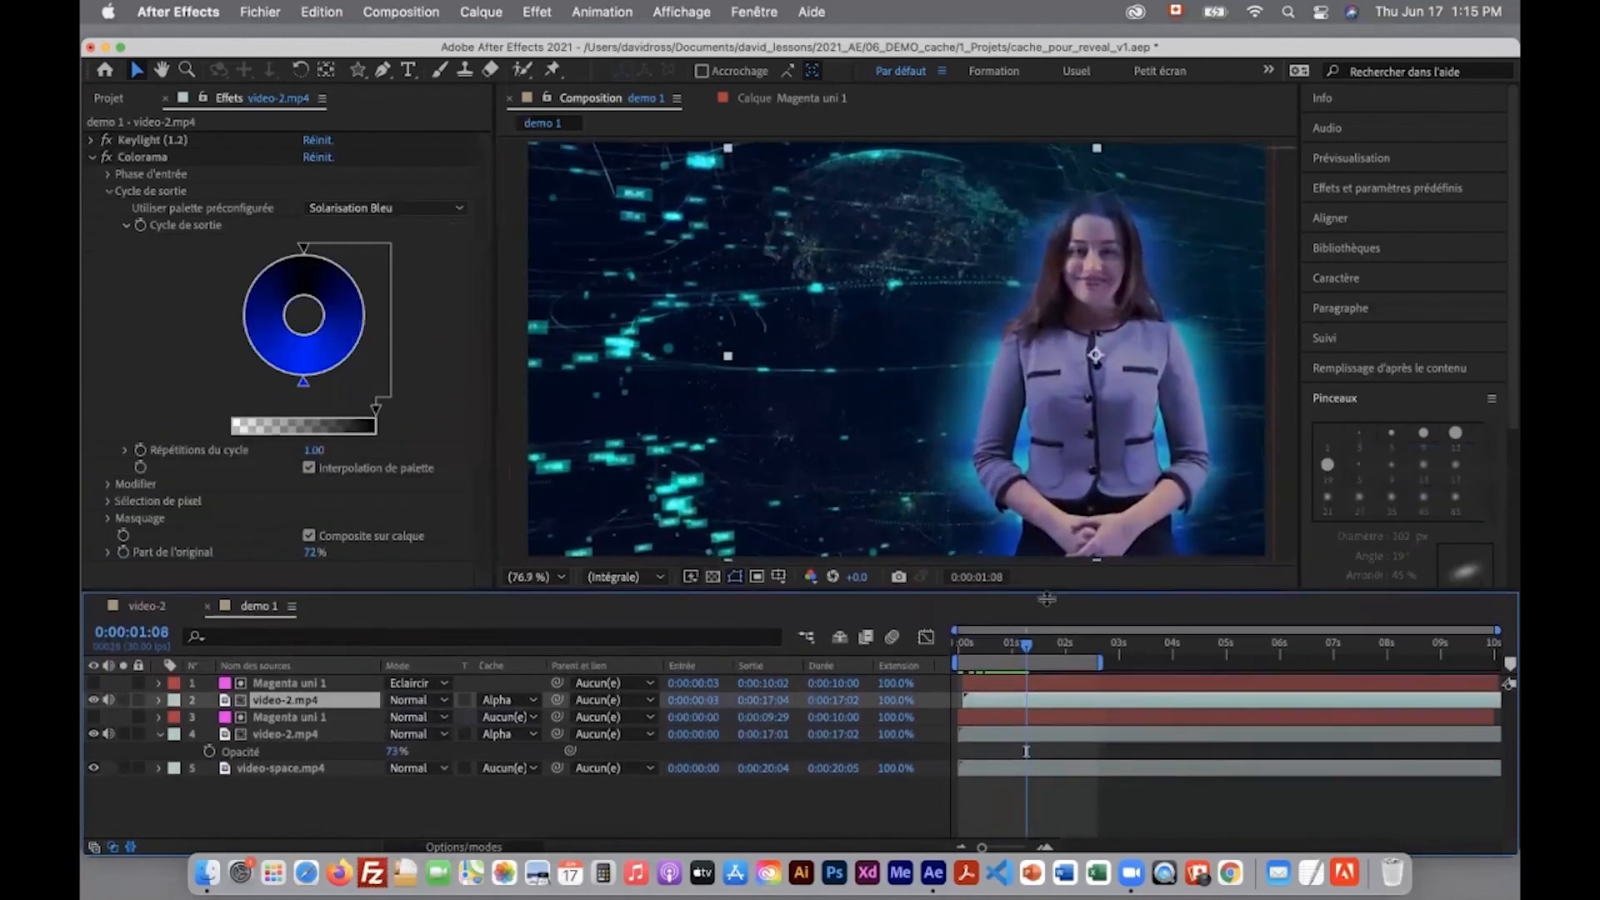